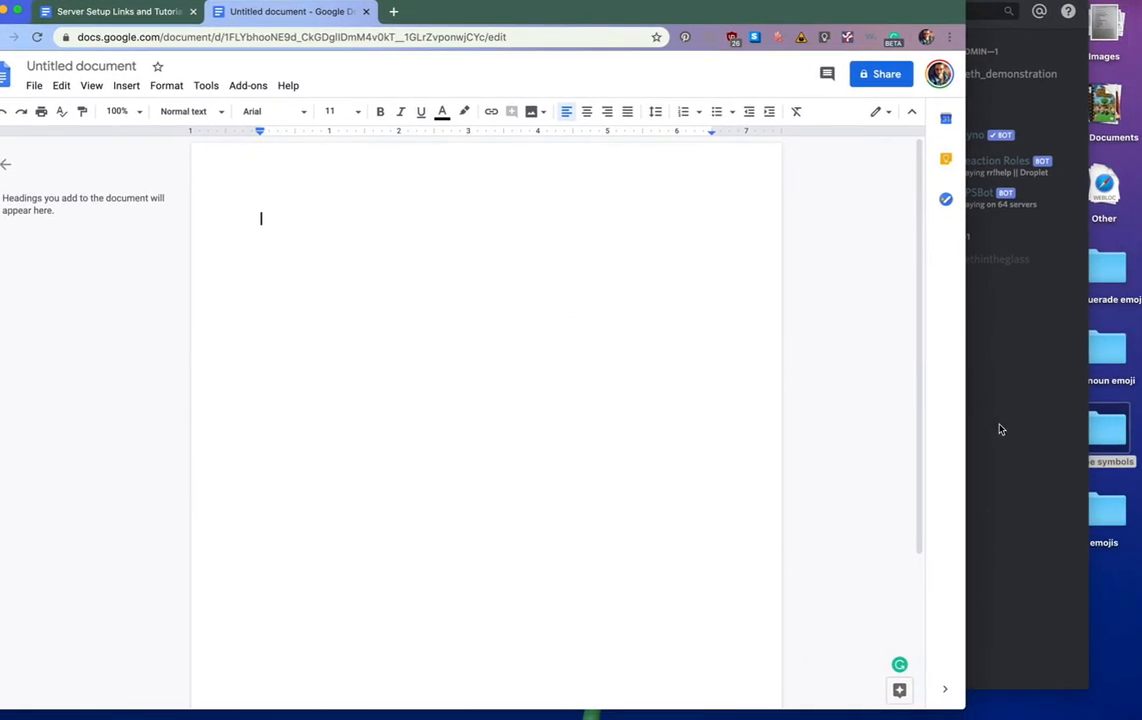
Step: Switch to the blank Google Docs document and write the heading "IC pronouns"
left_click(1000, 429)
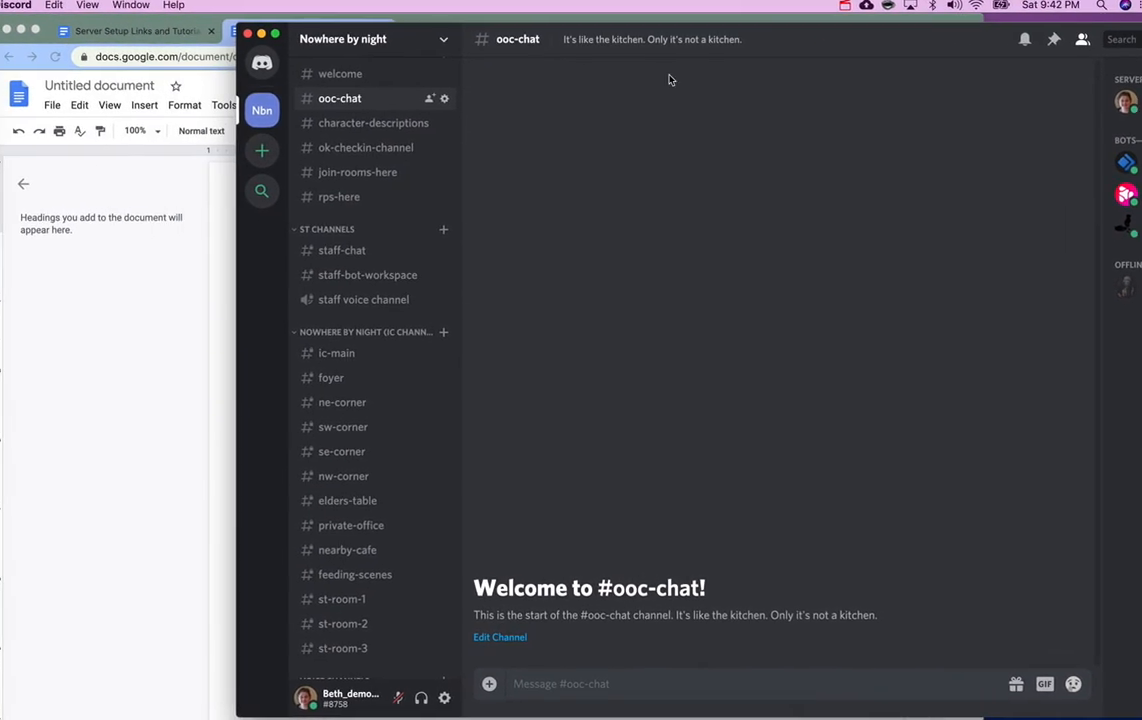
left_click(175, 261)
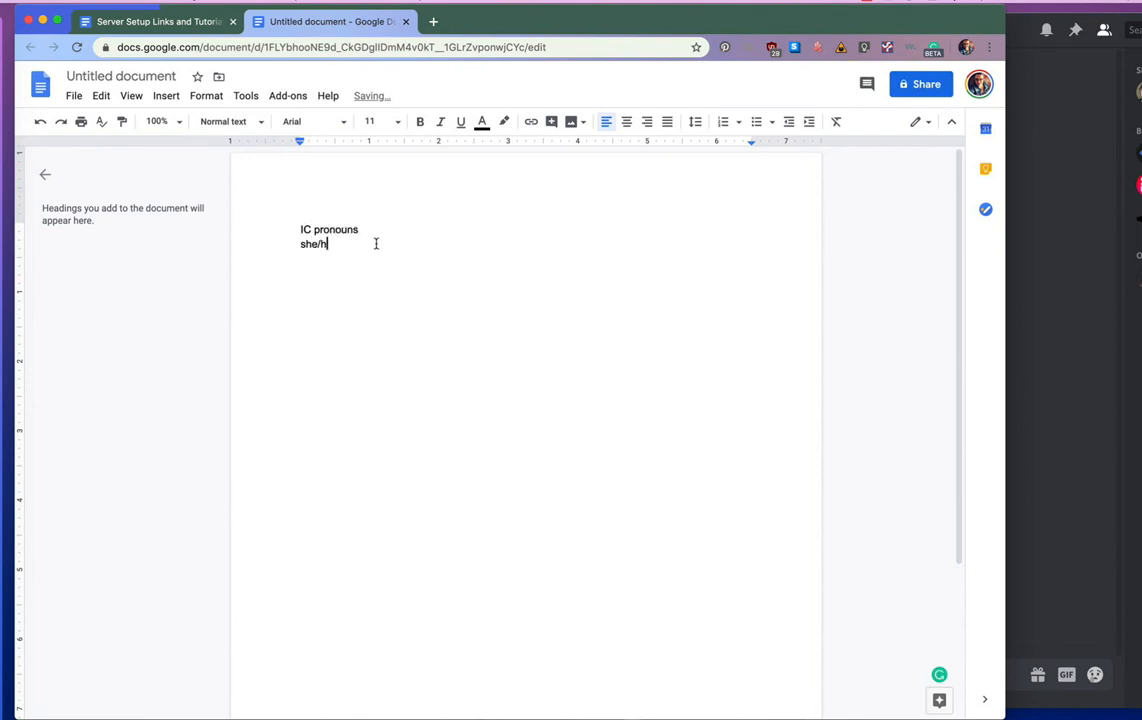
Step: Switch to Discord and open the role list in the Nowhere by night server's settings
left_click(1095, 287)
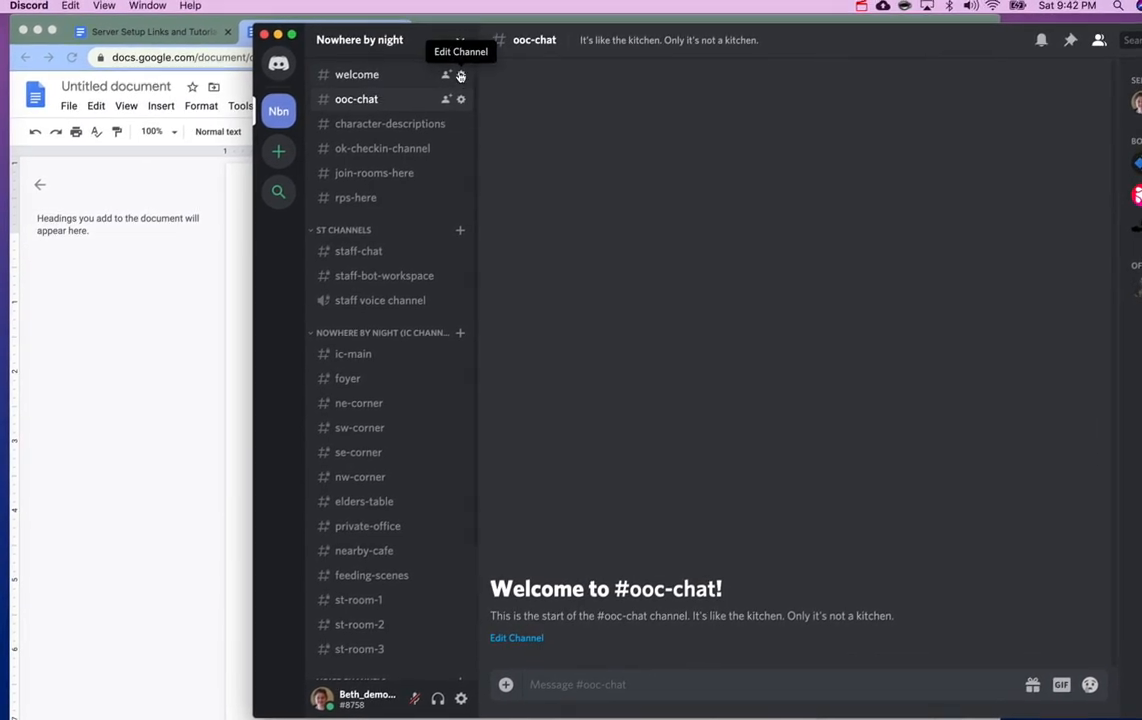
left_click(460, 42)
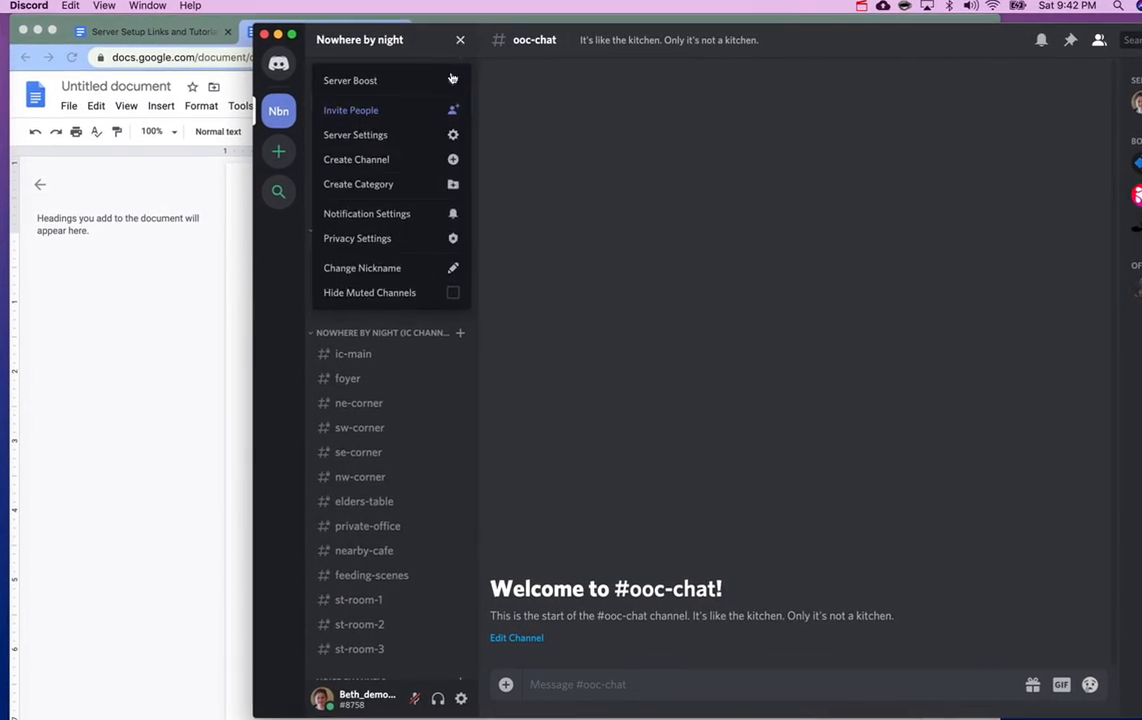
left_click(400, 130)
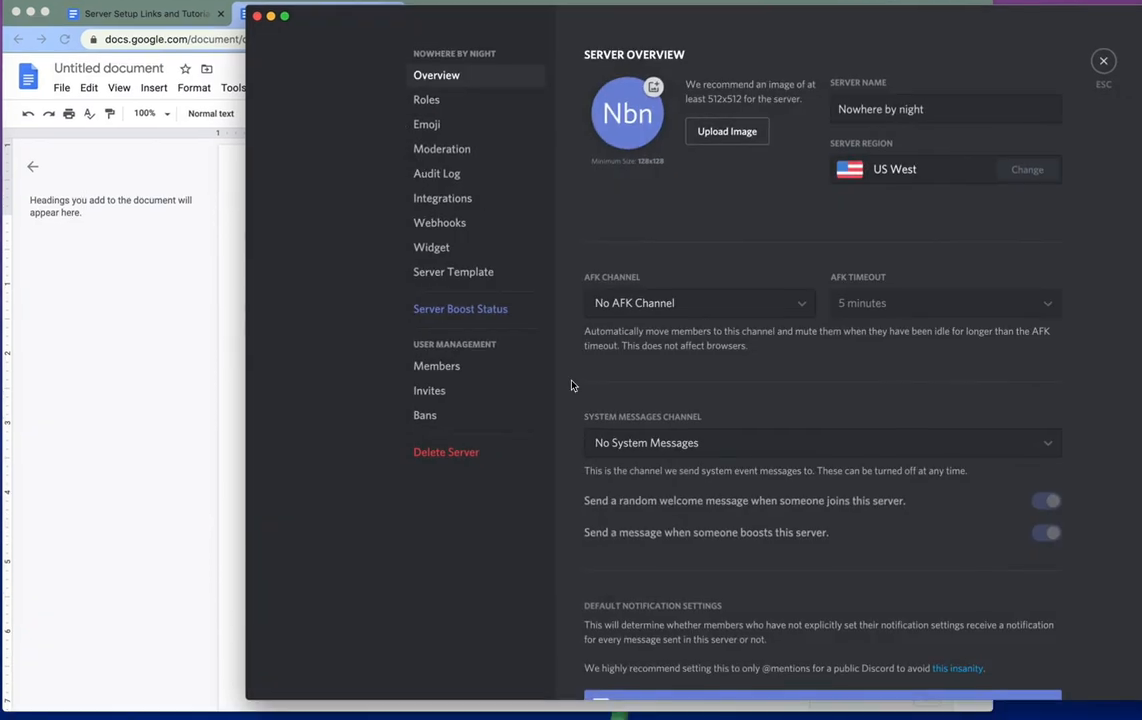
left_click(450, 111)
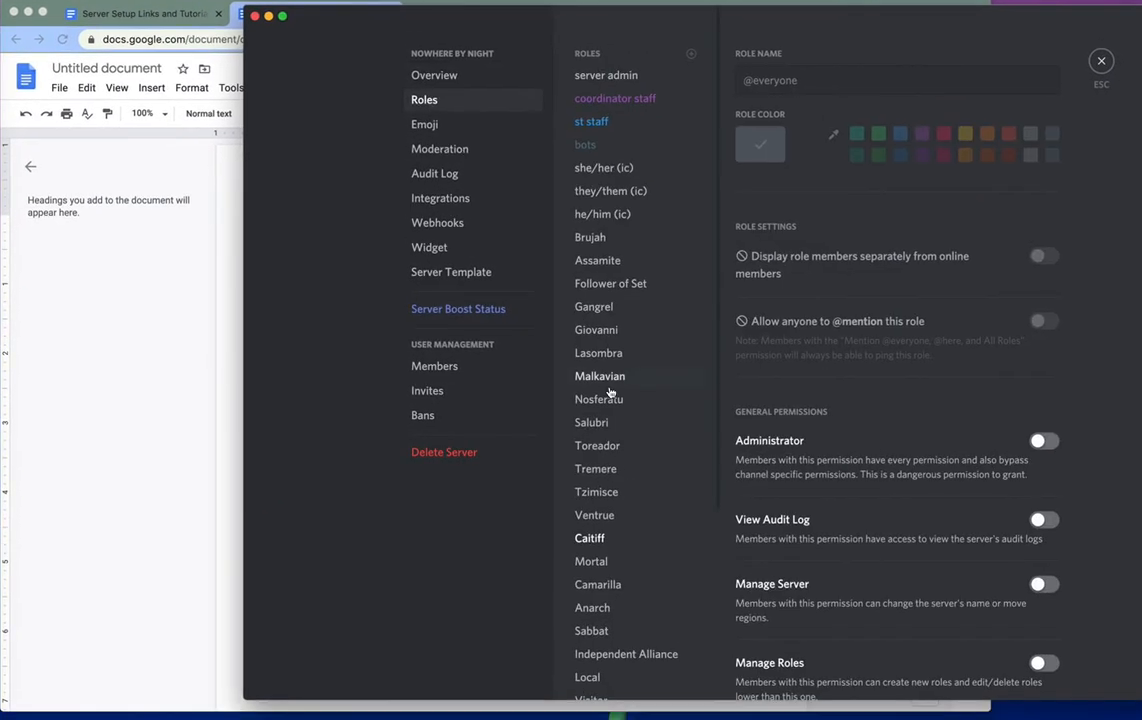
scroll(615, 395, "down", 3)
scroll(610, 392, "down", 3)
scroll(612, 388, "up", 6)
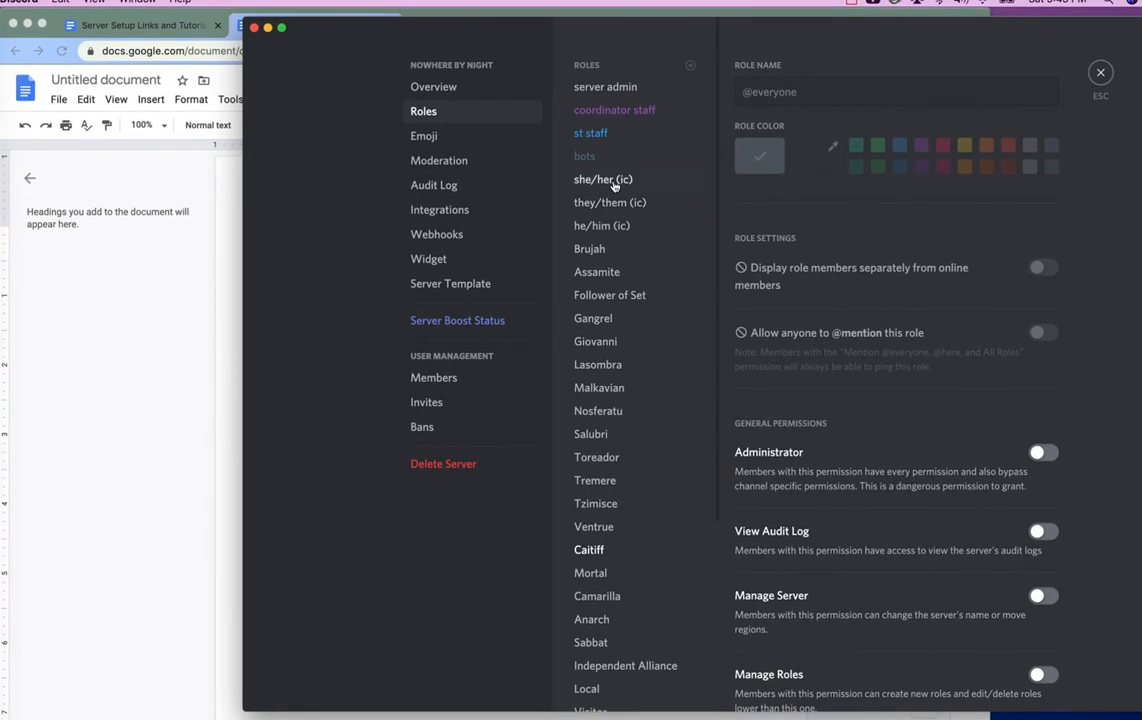
Step: Copy the role name "she/her (ic)" from Discord and paste it under the IC pronouns heading in the Google Docs document
left_click(619, 182)
triple_click(798, 92)
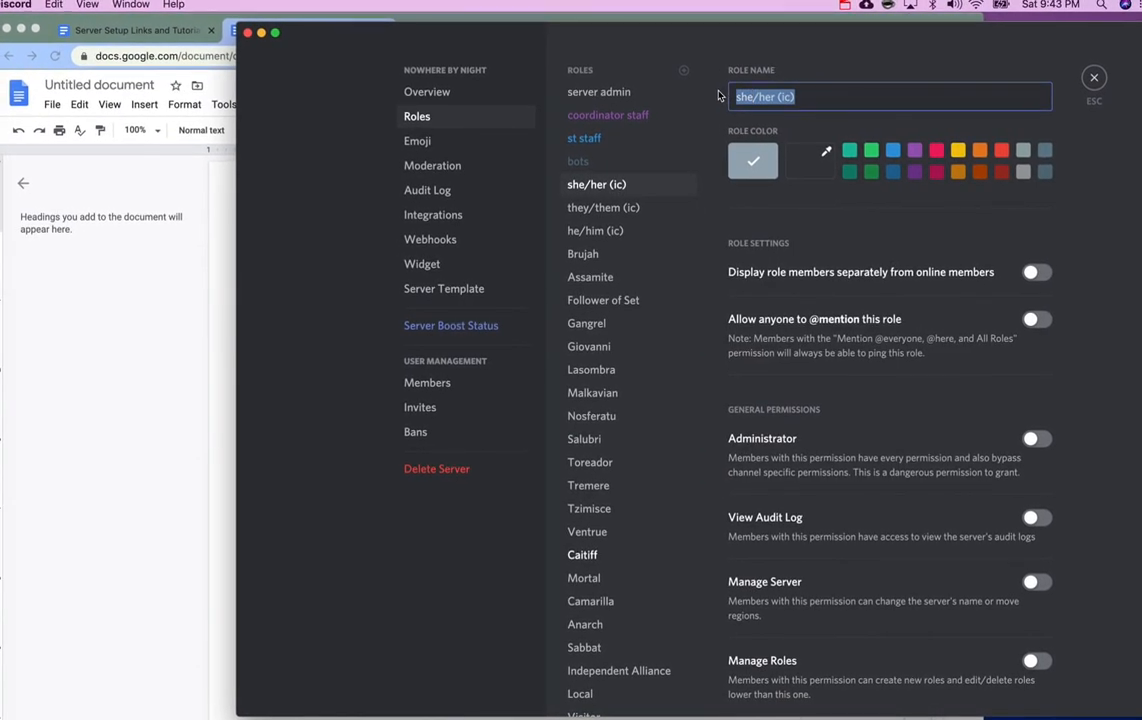
left_click(190, 343)
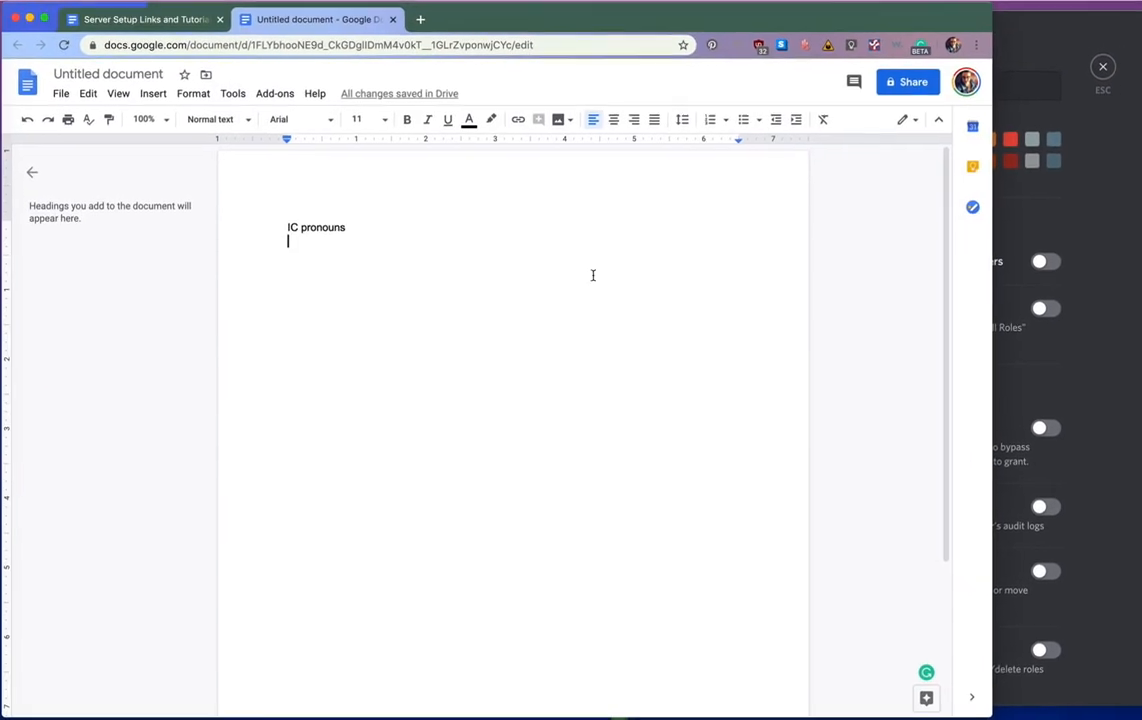
right_click(380, 244)
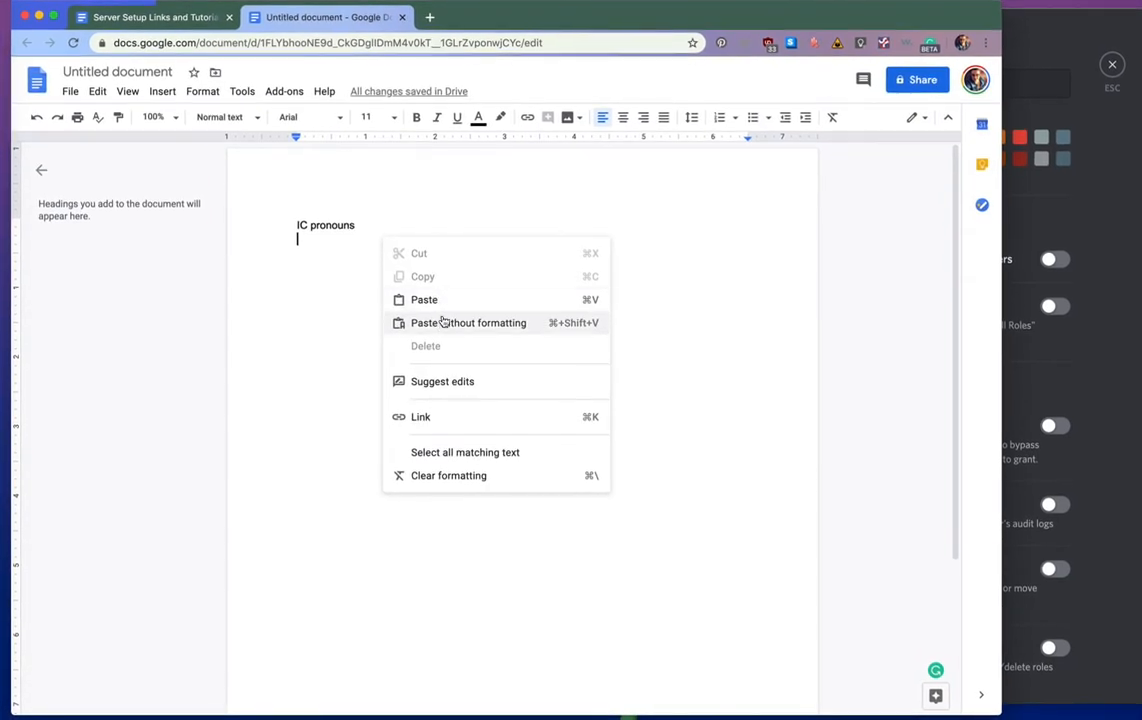
Step: Copy the role name "they/them (ic)" from Discord and paste it on the next line of the Google Docs list
left_click(1136, 242)
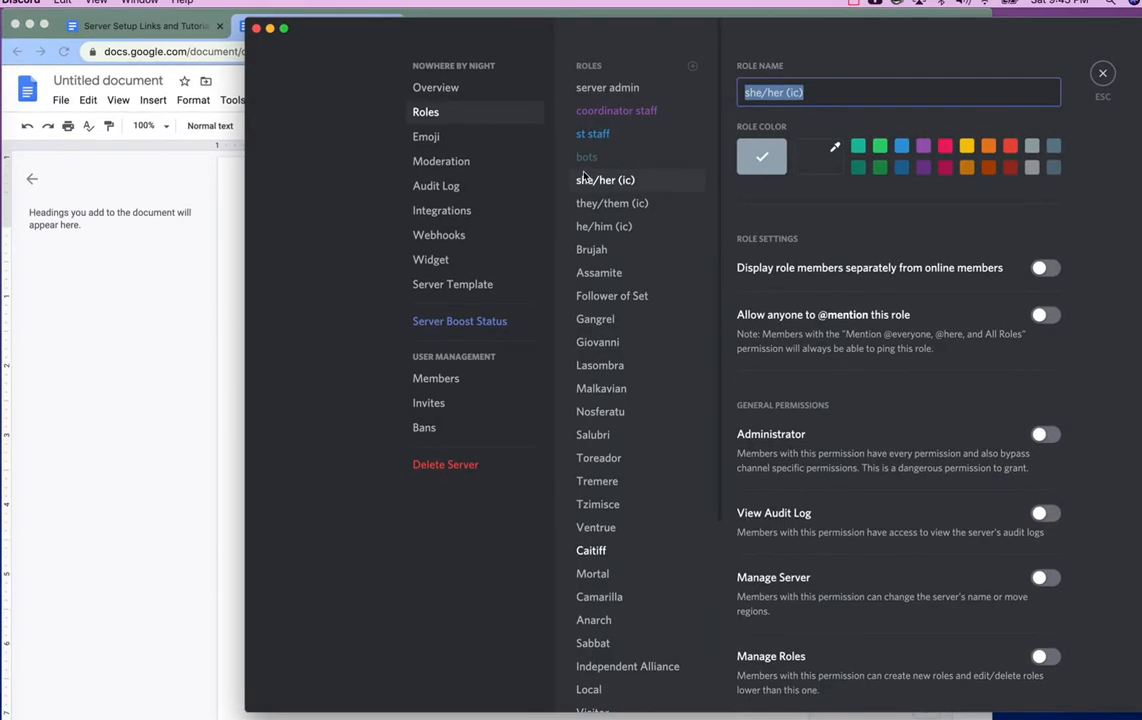
left_click(640, 204)
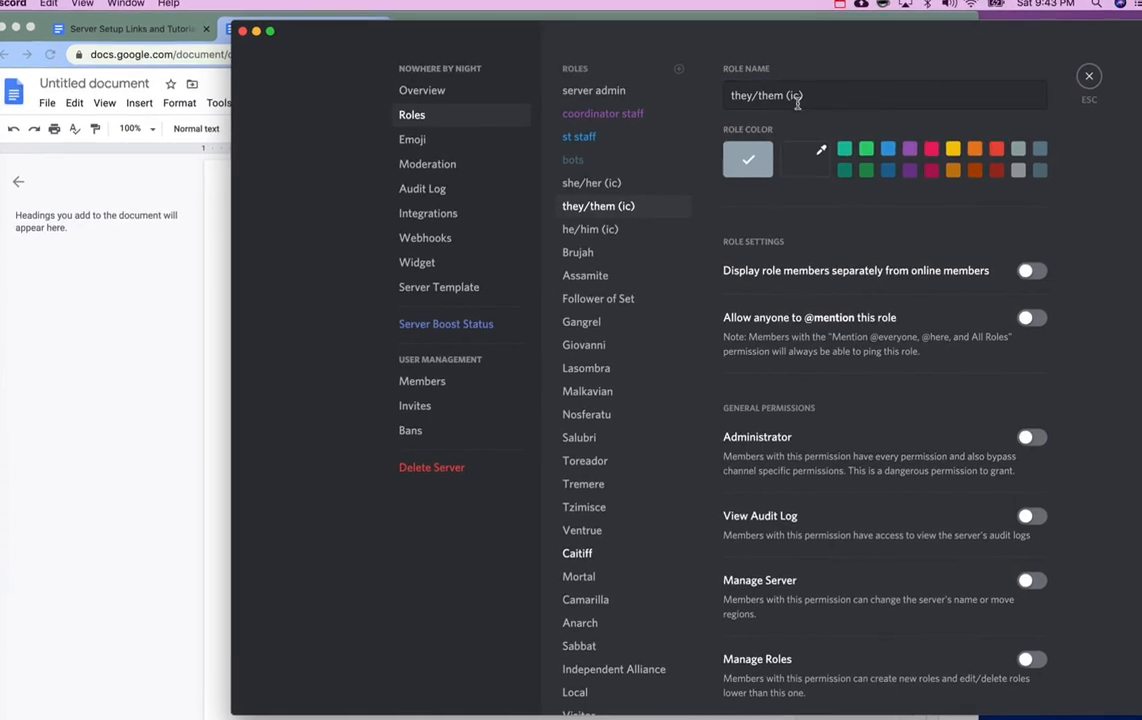
triple_click(811, 96)
key("super+c")
left_click(195, 330)
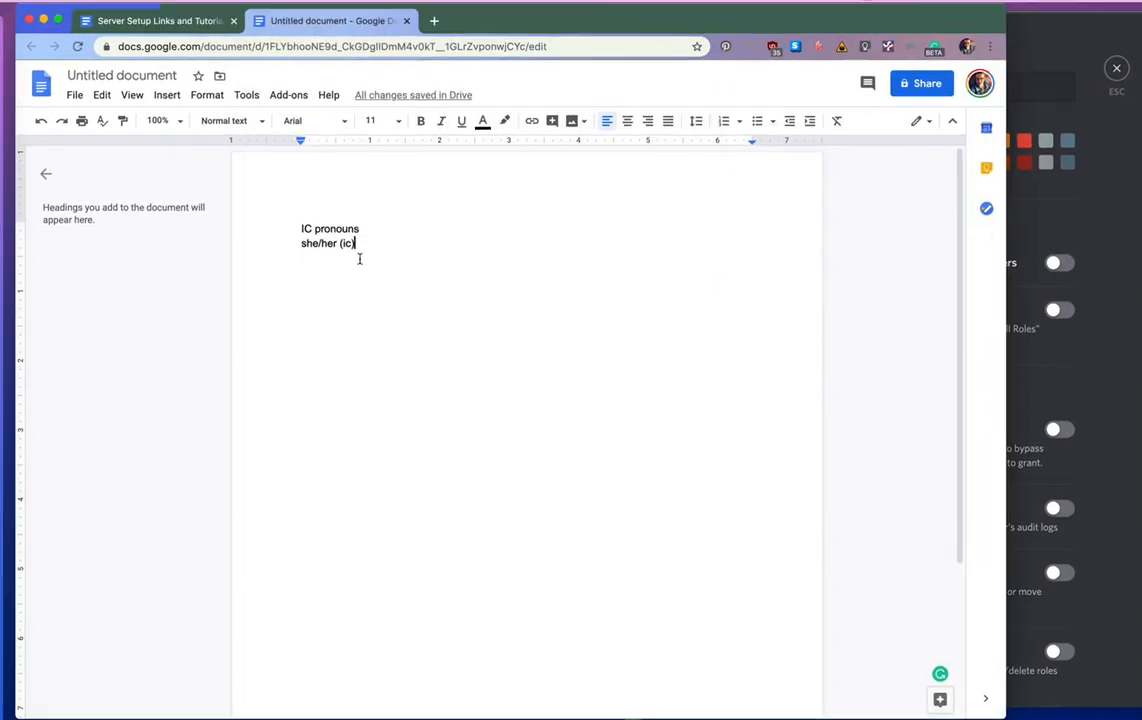
right_click(326, 254)
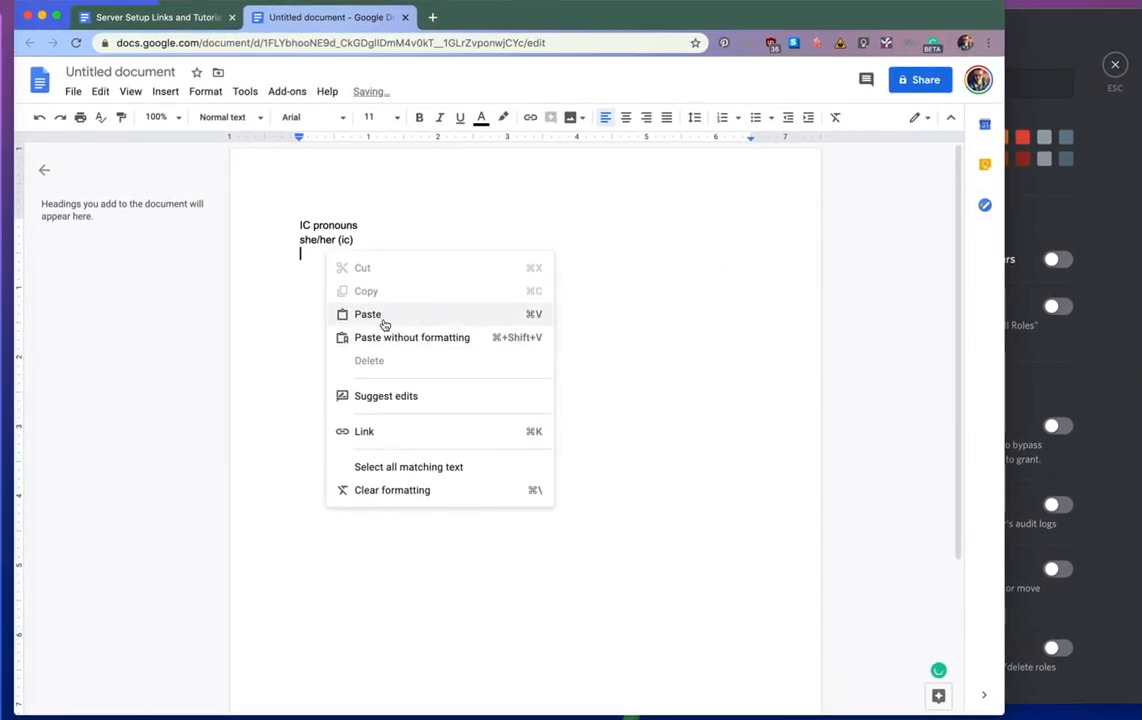
left_click(381, 316)
key("Return")
Step: Copy the role name "he/him (ic)" from Discord and paste it as the third entry of the Google Docs pronoun list
left_click(1104, 303)
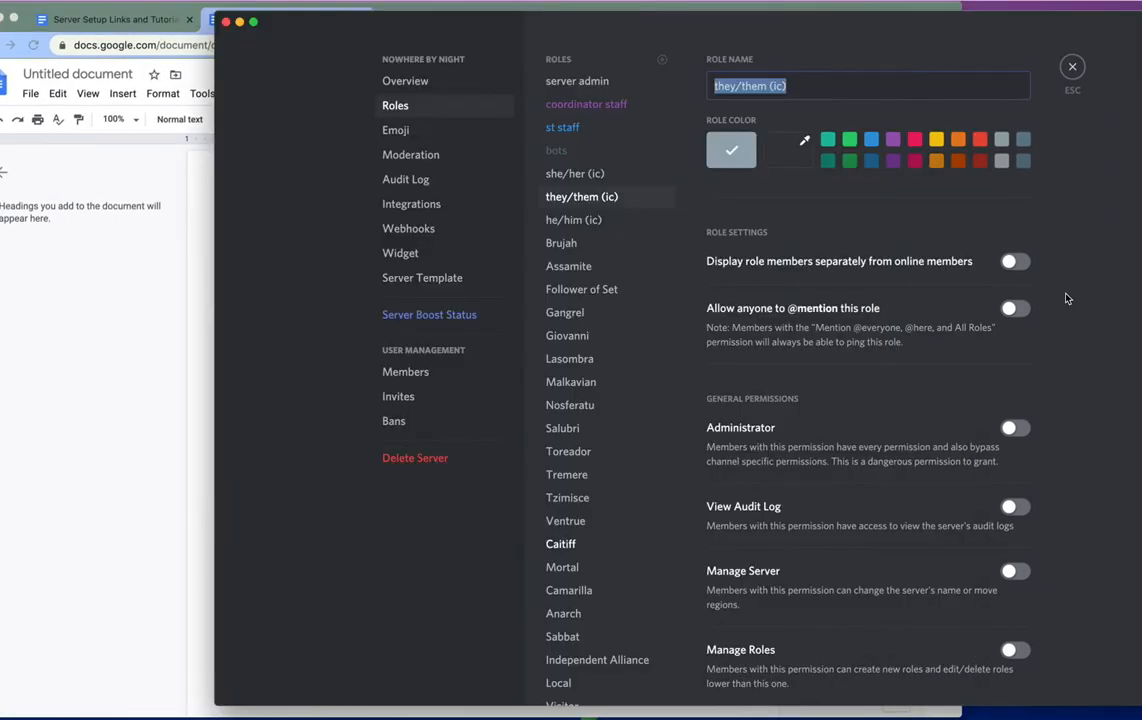
left_click(601, 222)
left_click(800, 88)
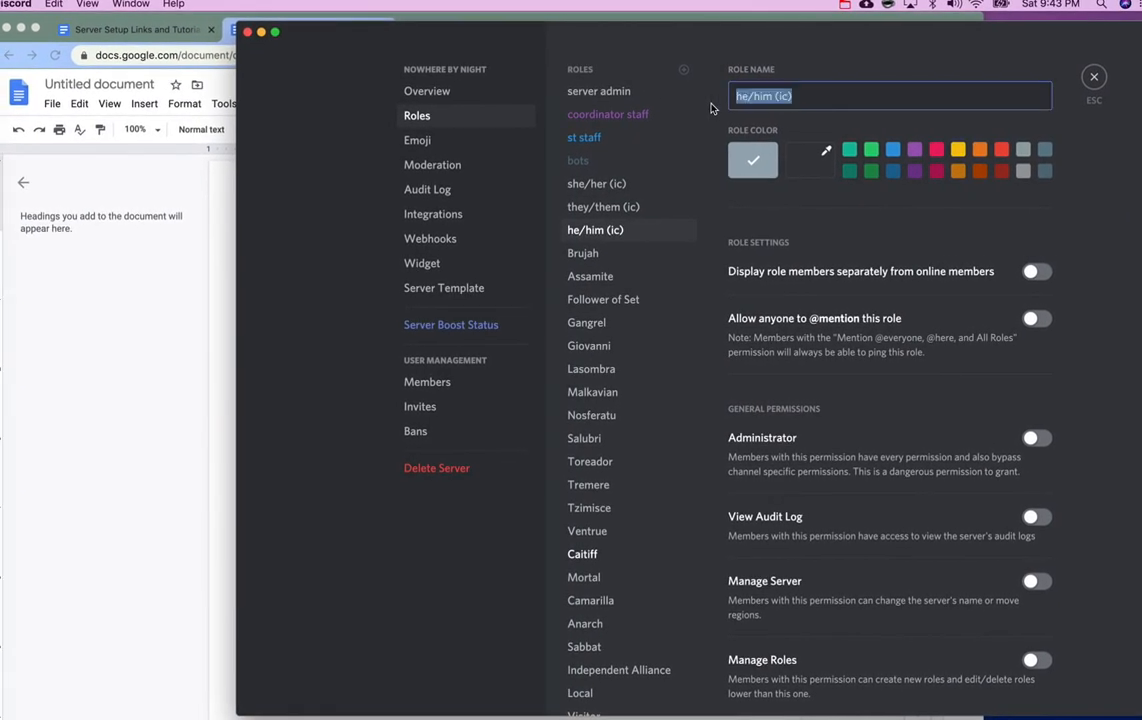
left_click_drag(803, 97, 728, 97)
key("super+c")
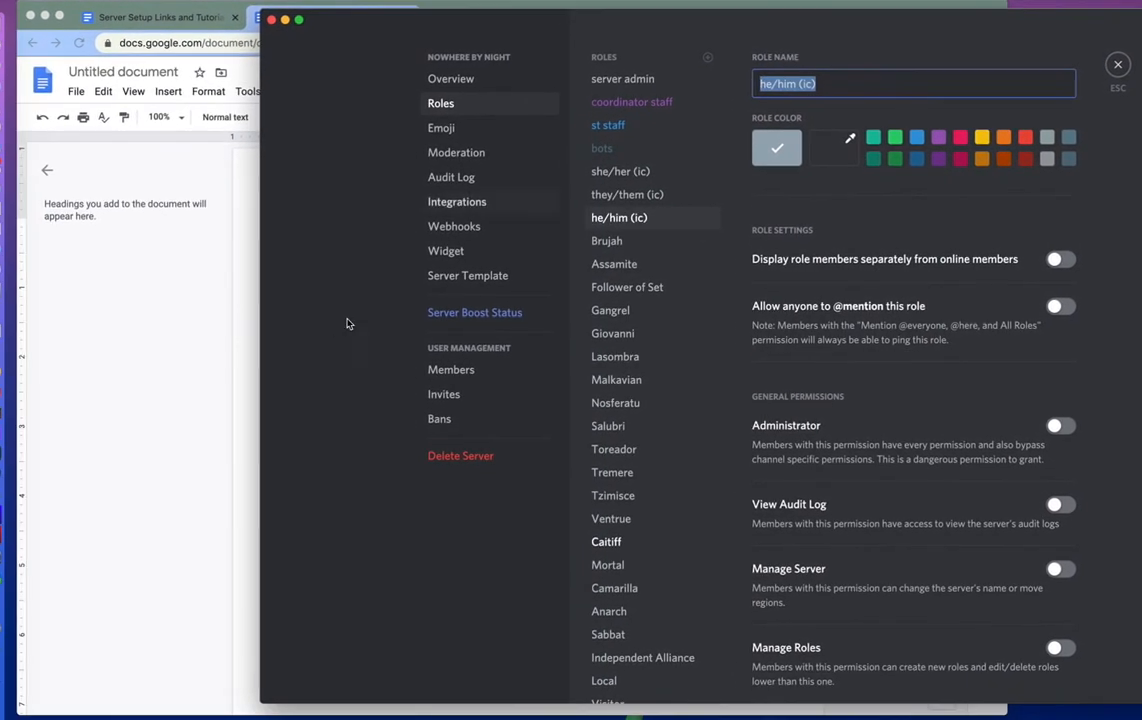
left_click(222, 328)
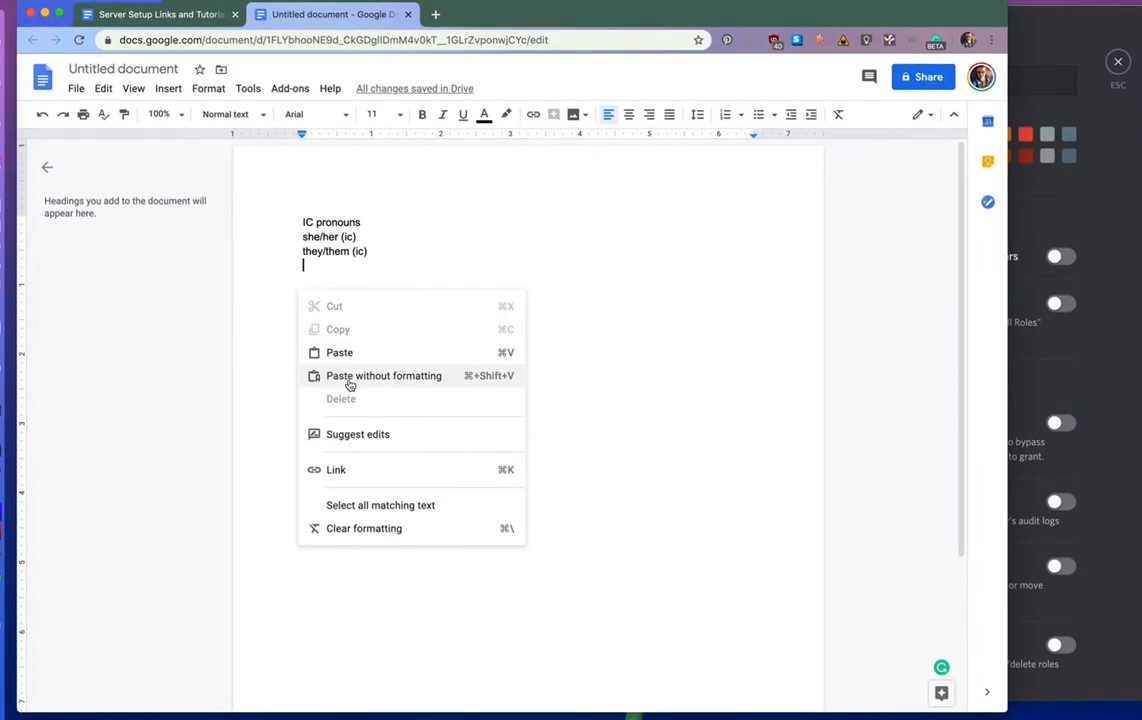
left_click(350, 381)
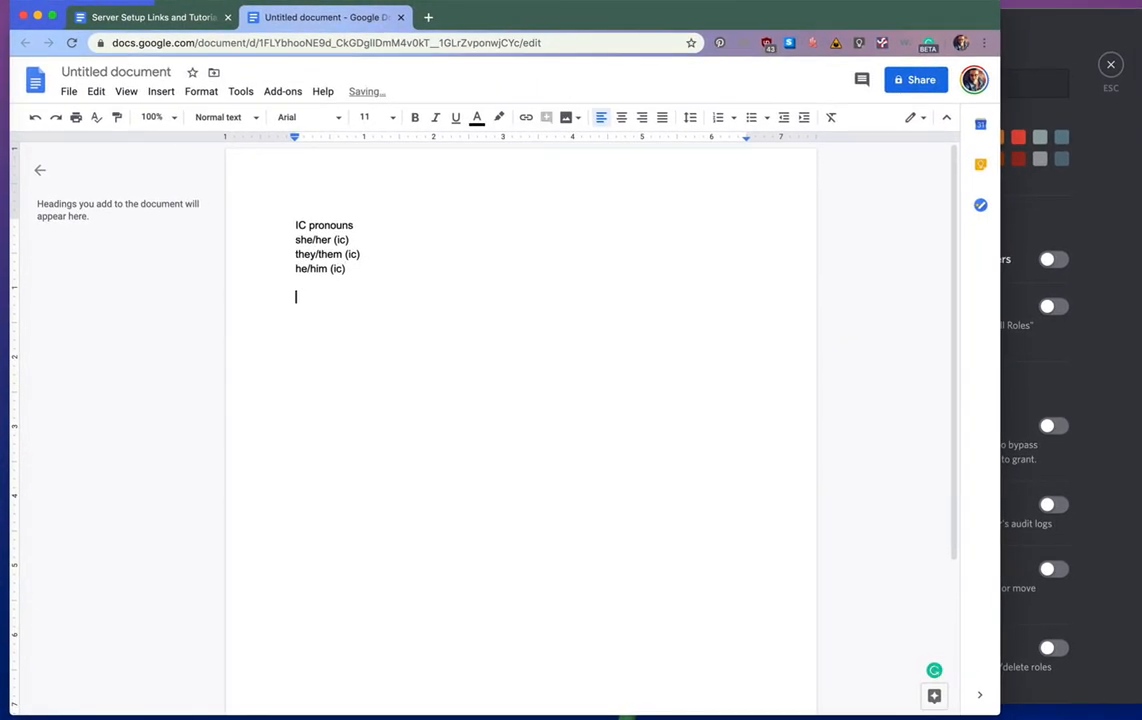
Step: Make the "IC pronouns" heading bold and add the heading text "Clan" below the pronoun list
left_click_drag(375, 231, 272, 221)
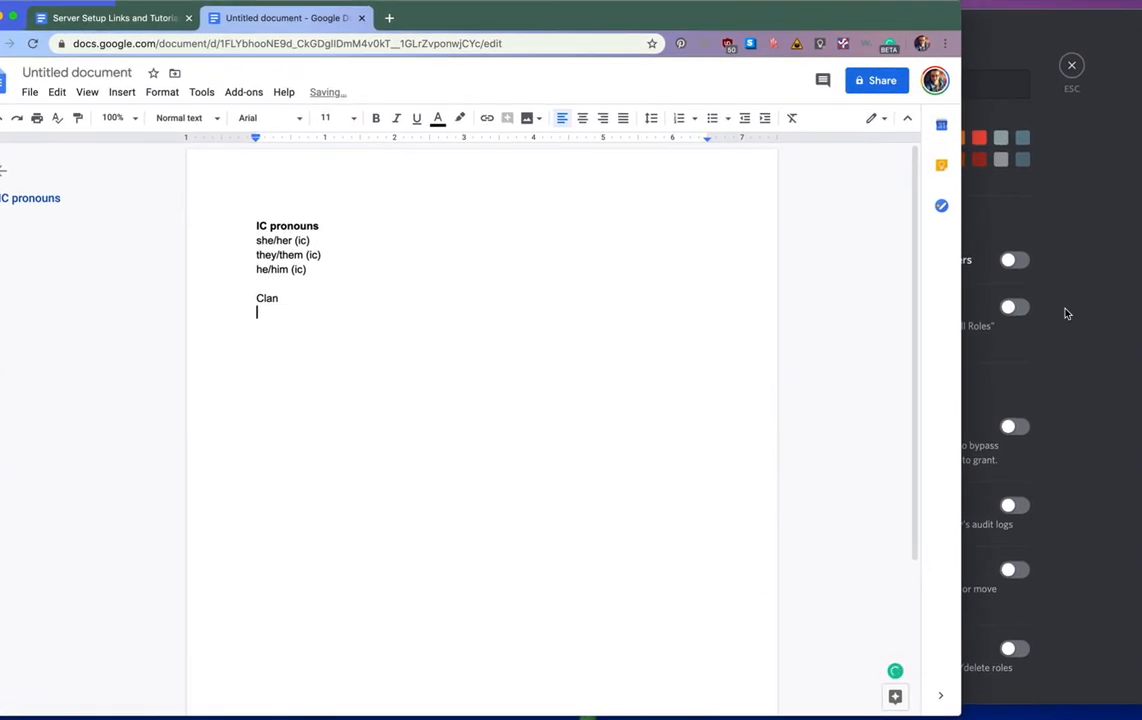
Step: Switch to Discord and look through the server's role list for the clan, sect and residency roles
left_click(1004, 333)
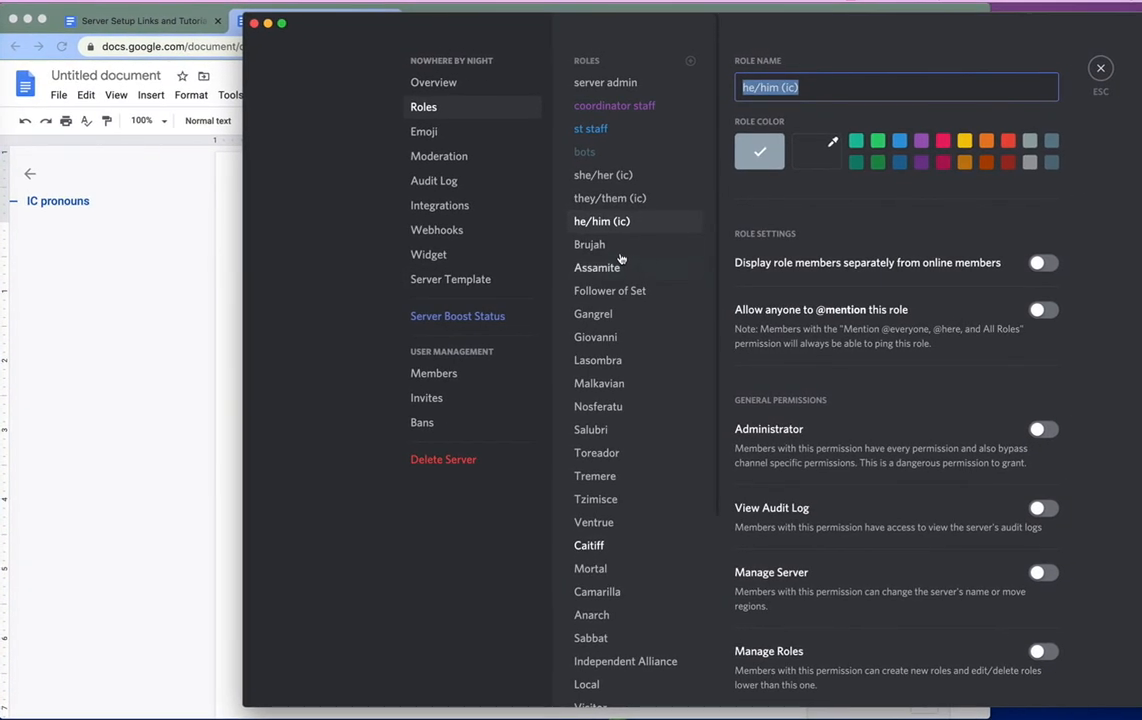
scroll(593, 428, "down", 3)
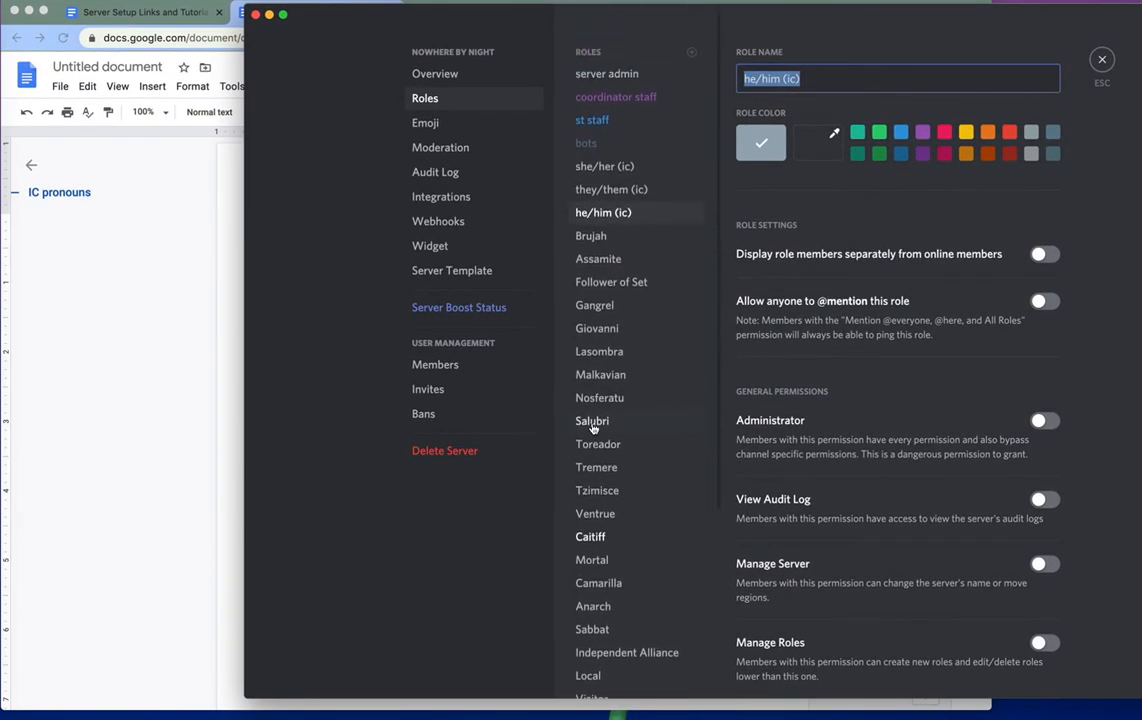
scroll(591, 428, "down", 2)
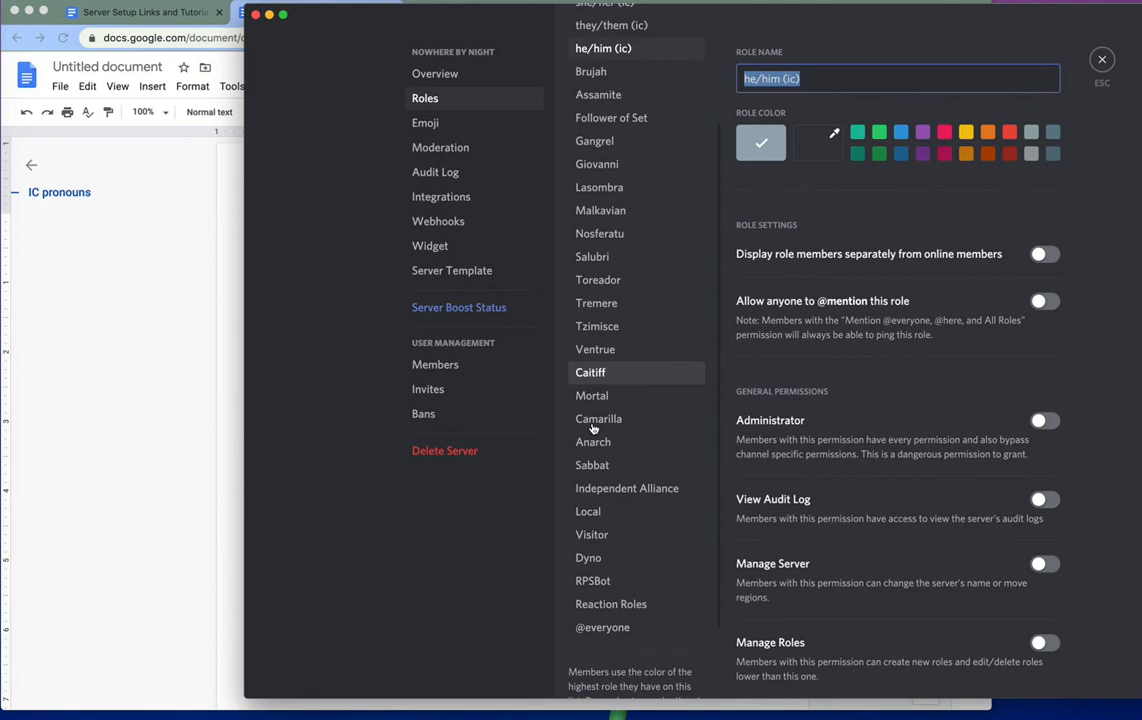
scroll(593, 428, "up", 5)
scroll(593, 428, "down", 2)
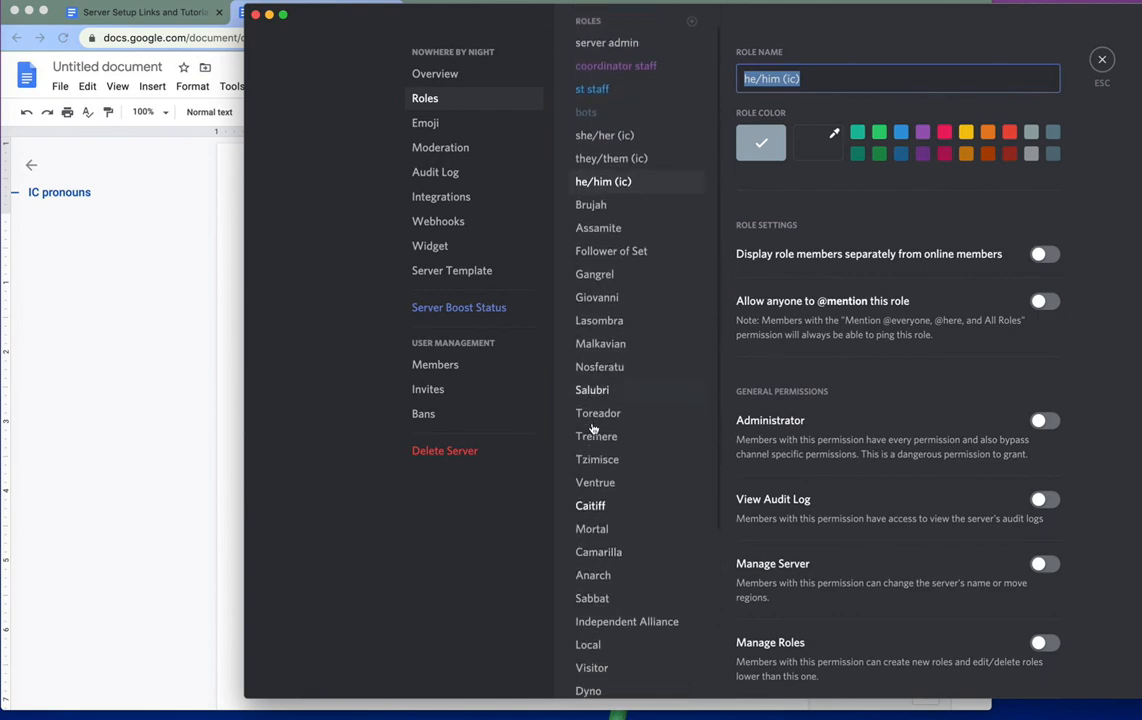
scroll(592, 429, "down", 1)
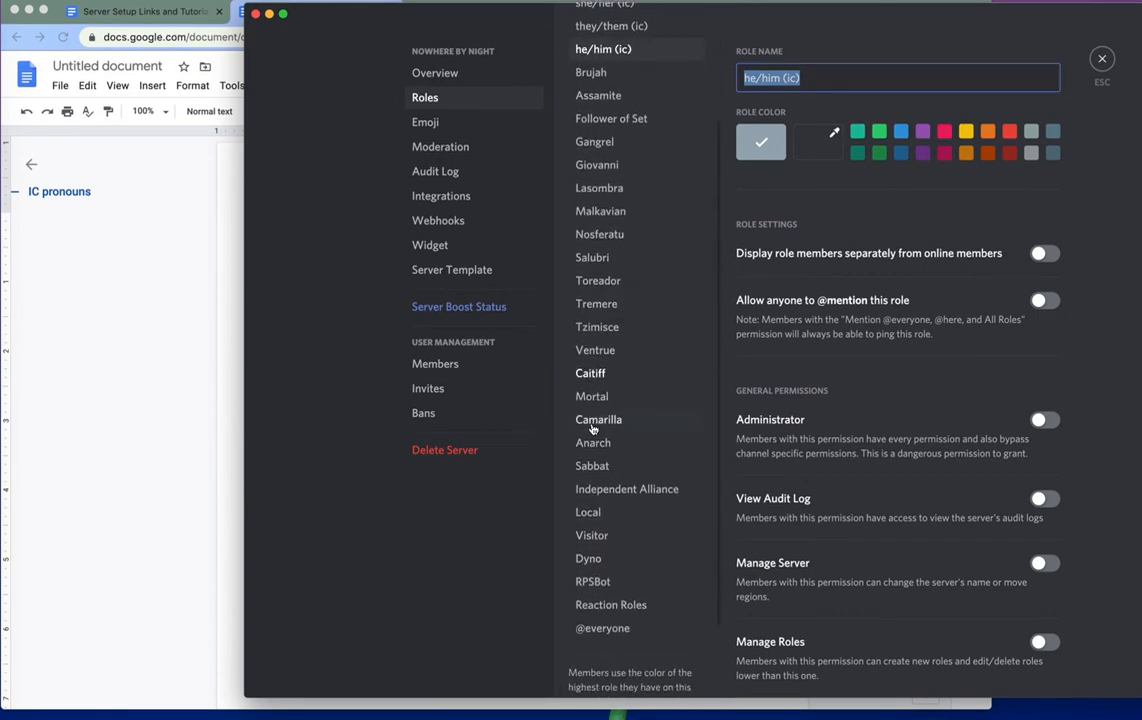
scroll(592, 429, "up", 5)
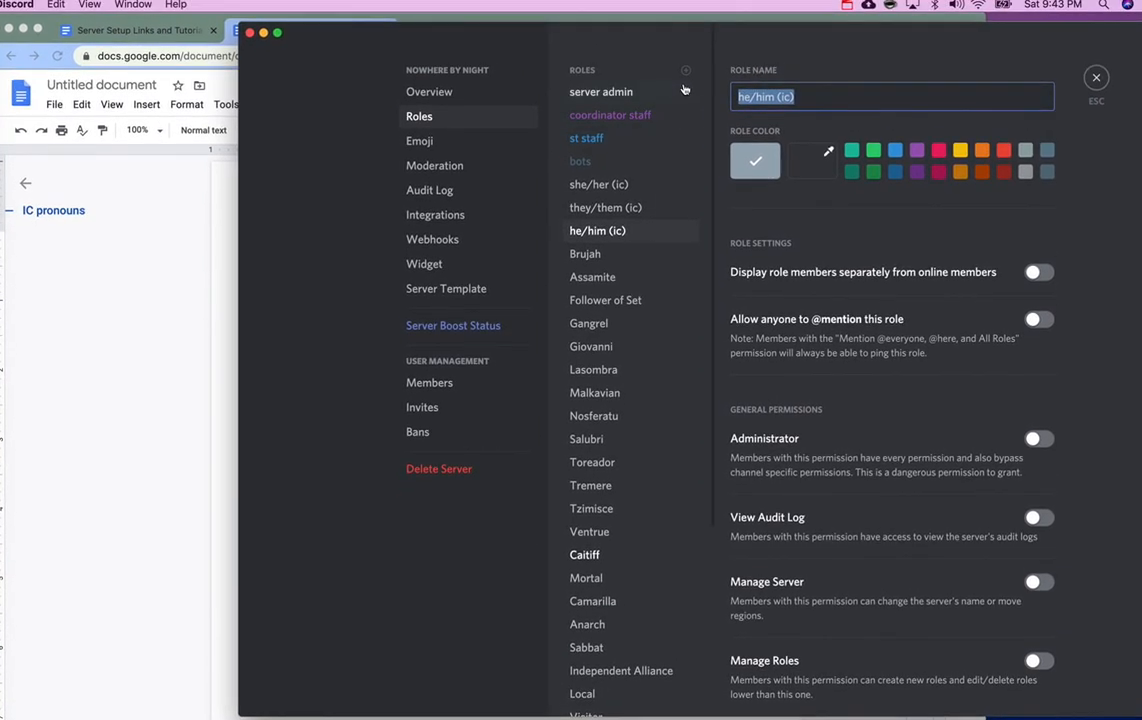
Step: Create a new server role and name it "Gargoyle"
left_click(687, 60)
scroll(657, 499, "down", 1)
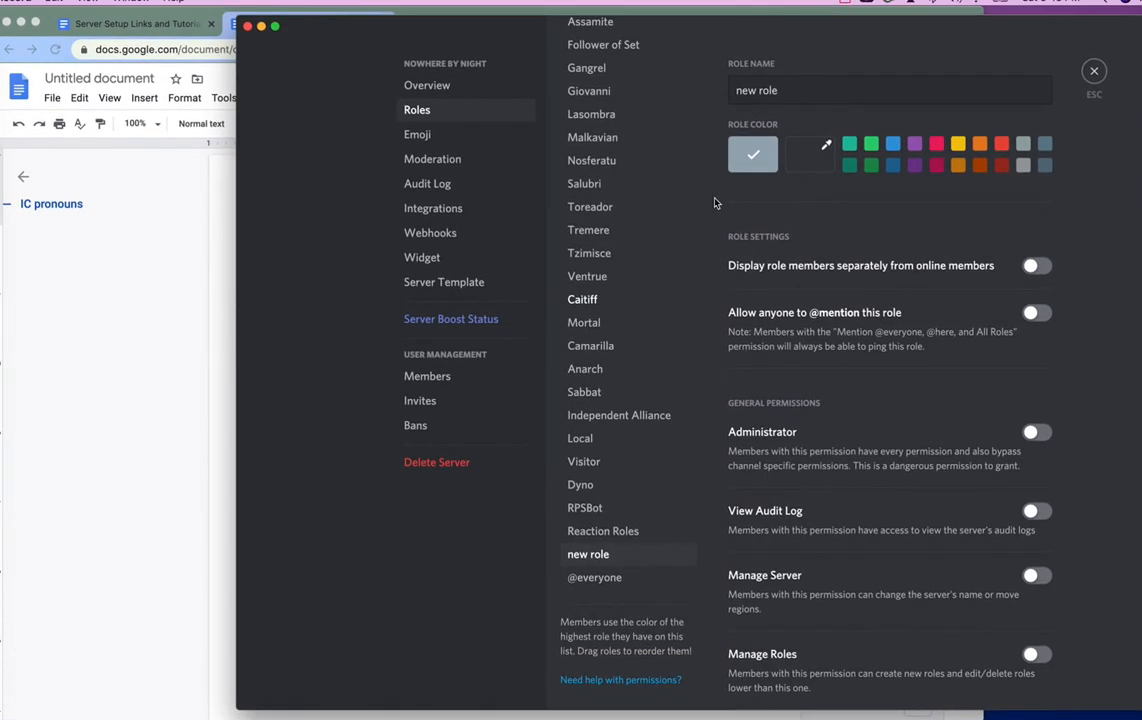
left_click(792, 87)
right_click(789, 96)
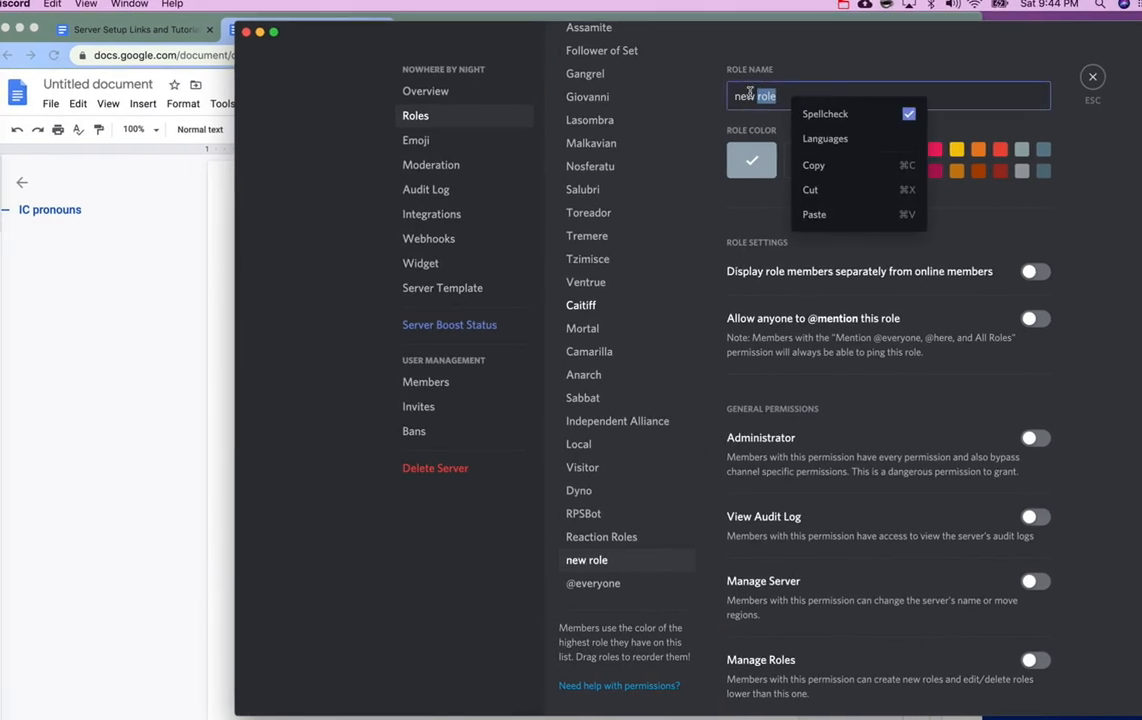
left_click(785, 96)
left_click_drag(785, 96, 716, 98)
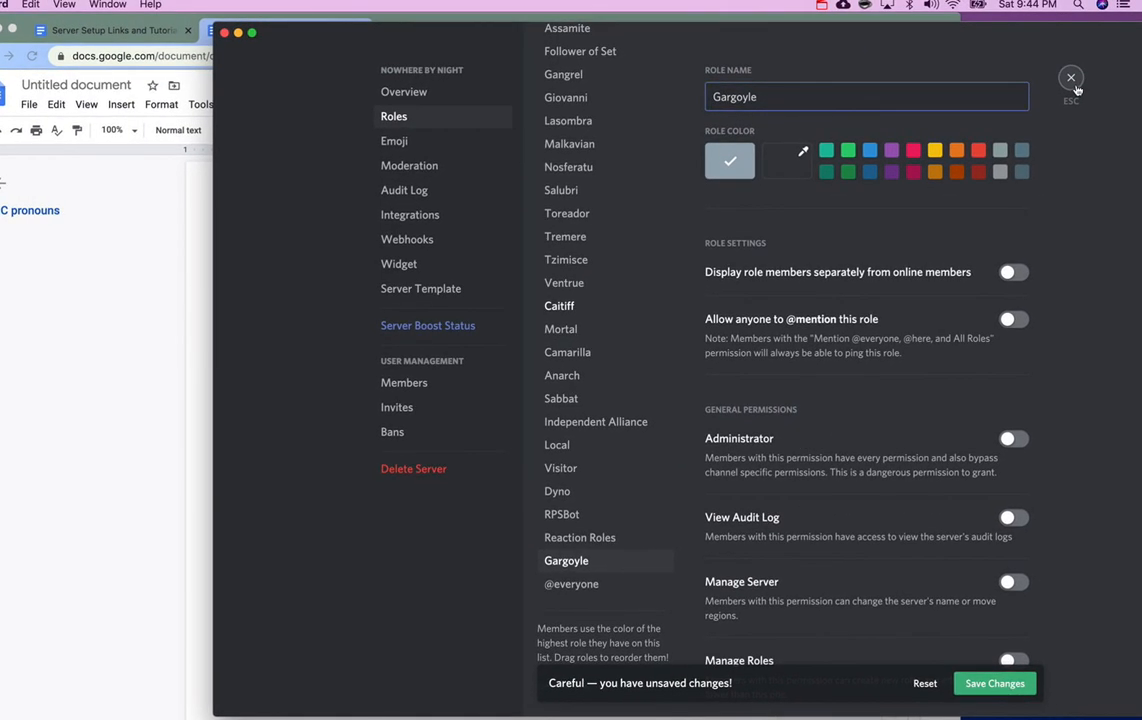
left_click(1071, 78)
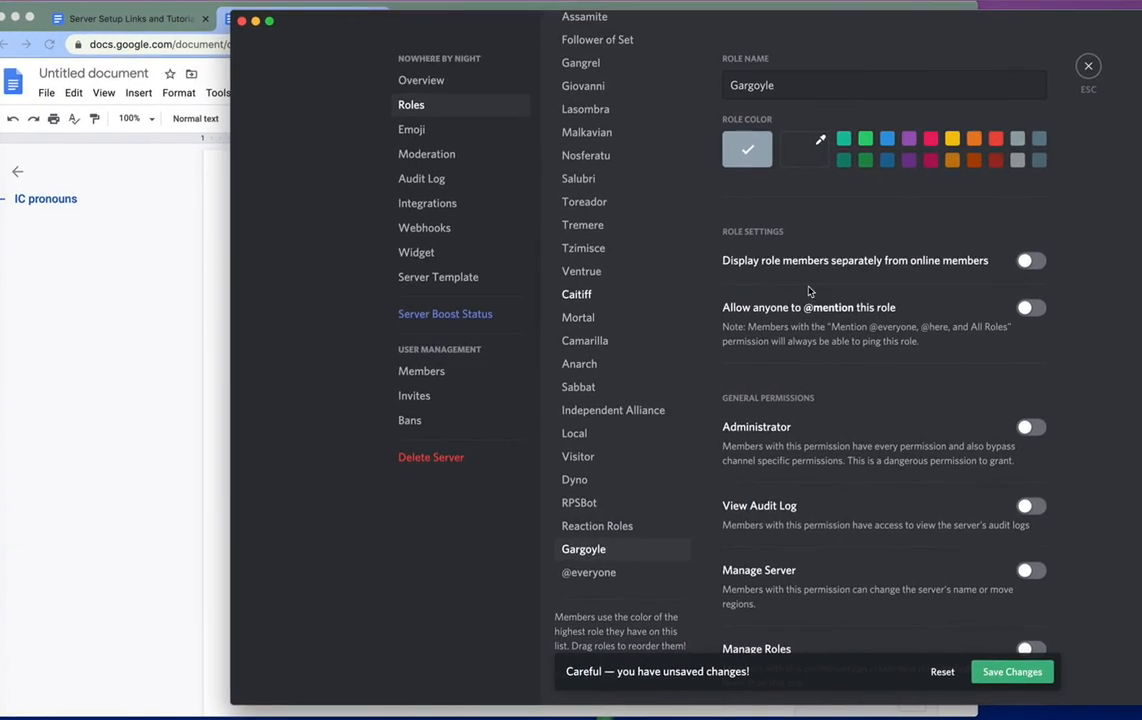
Step: Try blue and teal as the Gargoyle role's color and return it to the default color
left_click(884, 146)
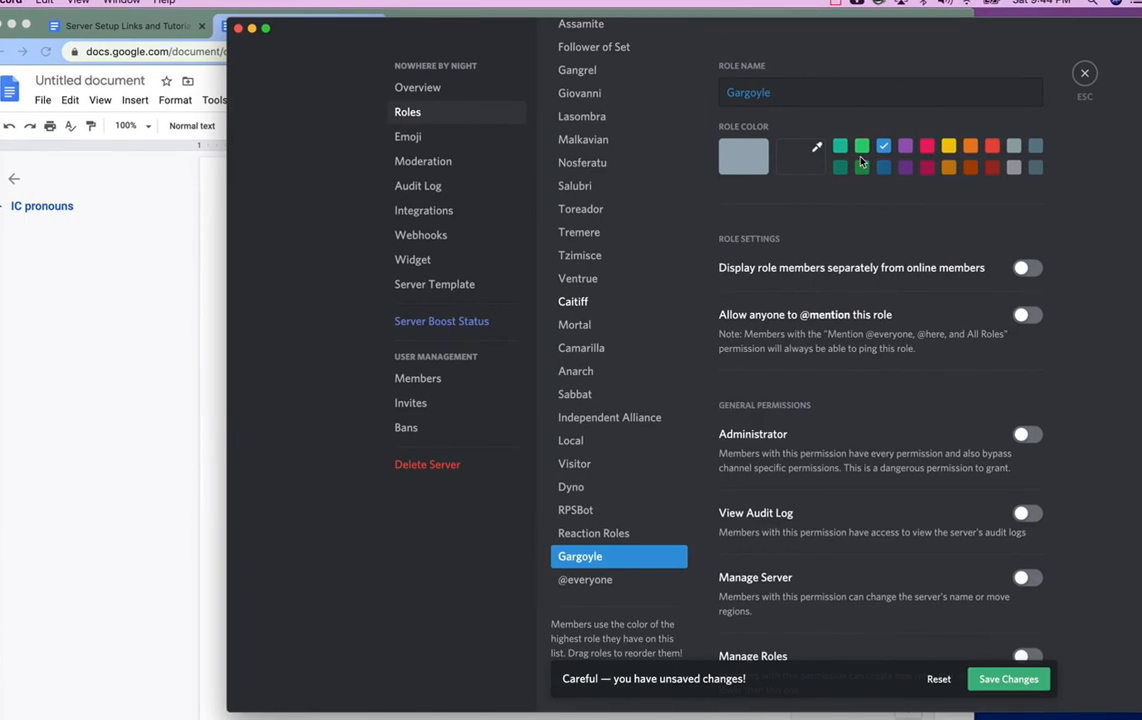
left_click(843, 149)
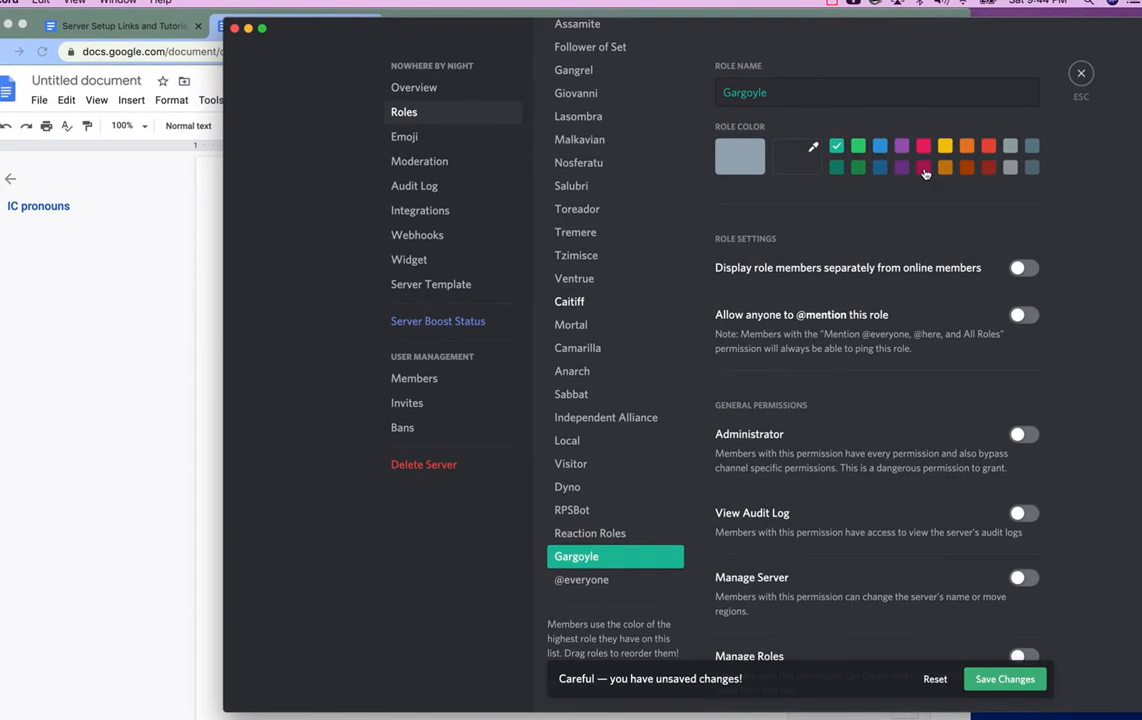
left_click(757, 164)
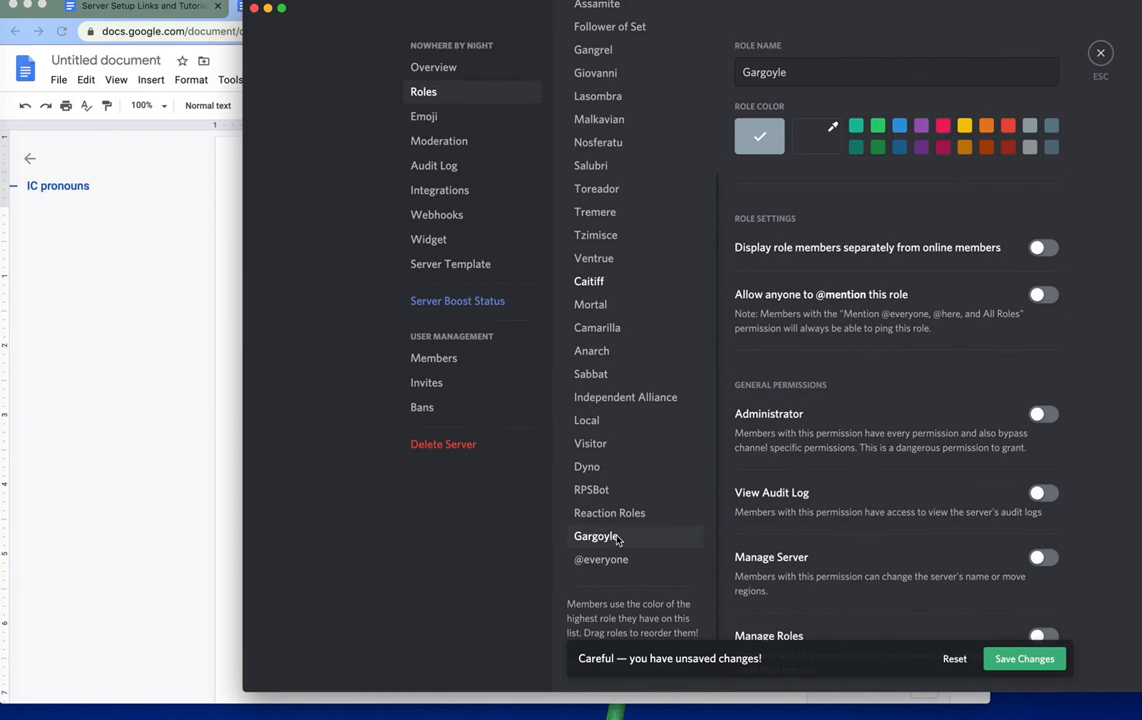
Step: Reorder the server's roles so Gargoyle sits between Gangrel and Giovanni, and Assamite sits above Brujah
scroll(603, 478, "up", 5)
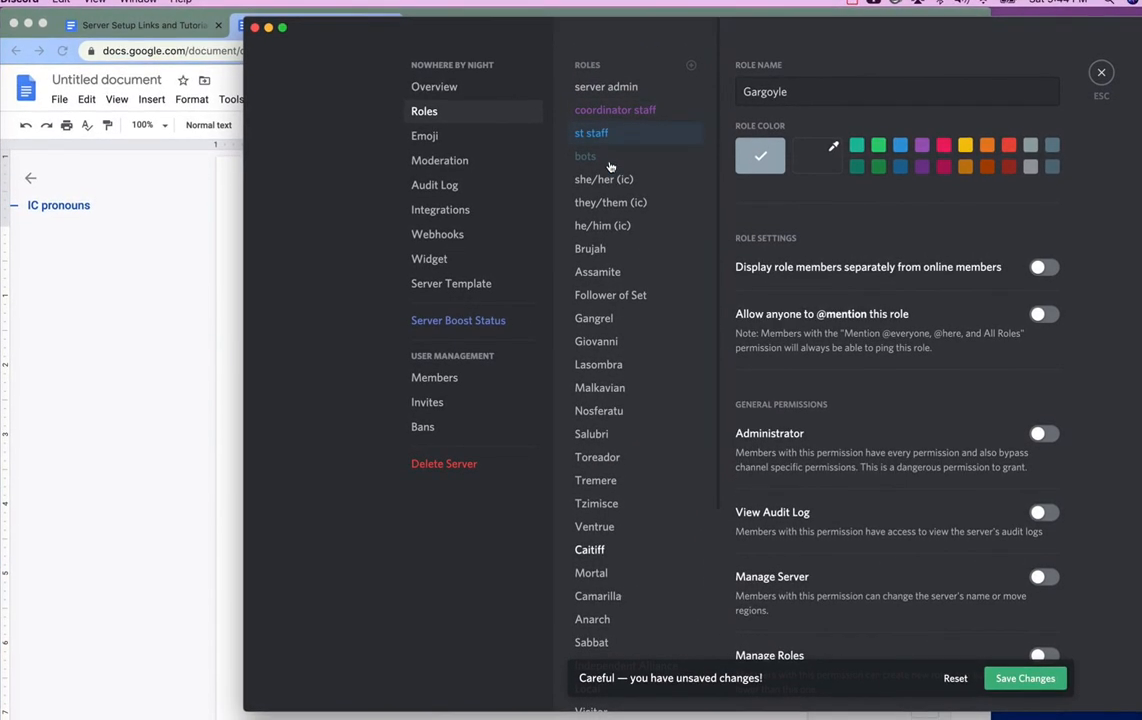
scroll(610, 166, "down", 1)
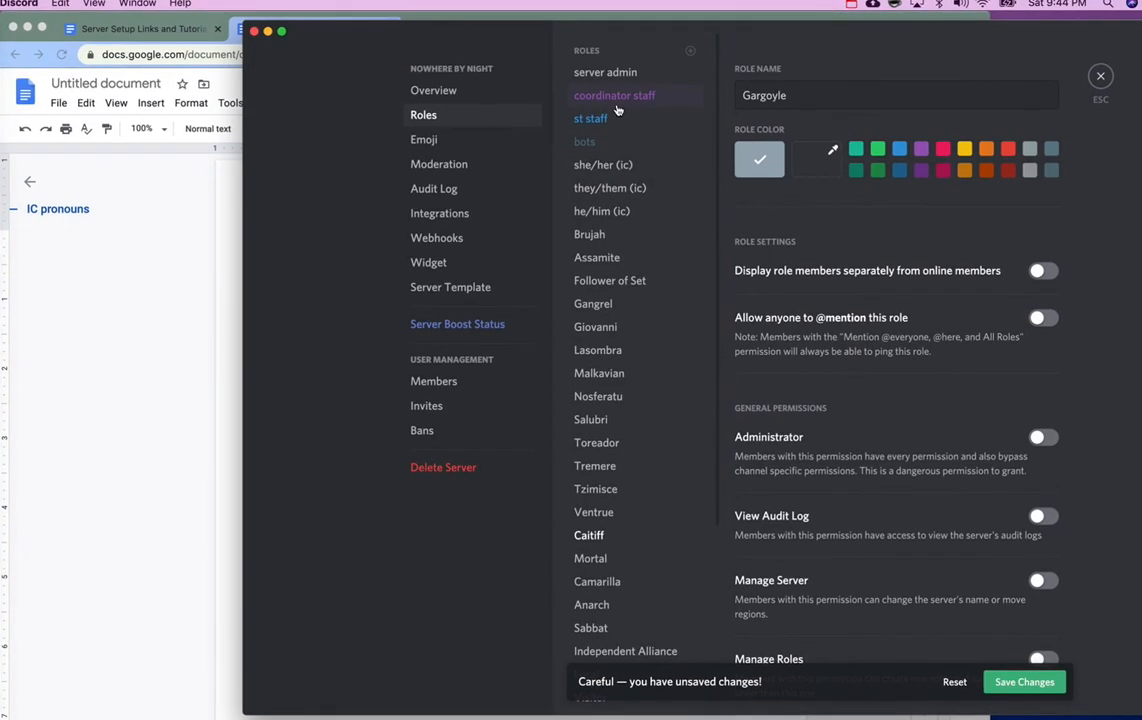
left_click(616, 100)
scroll(789, 426, "down", 2)
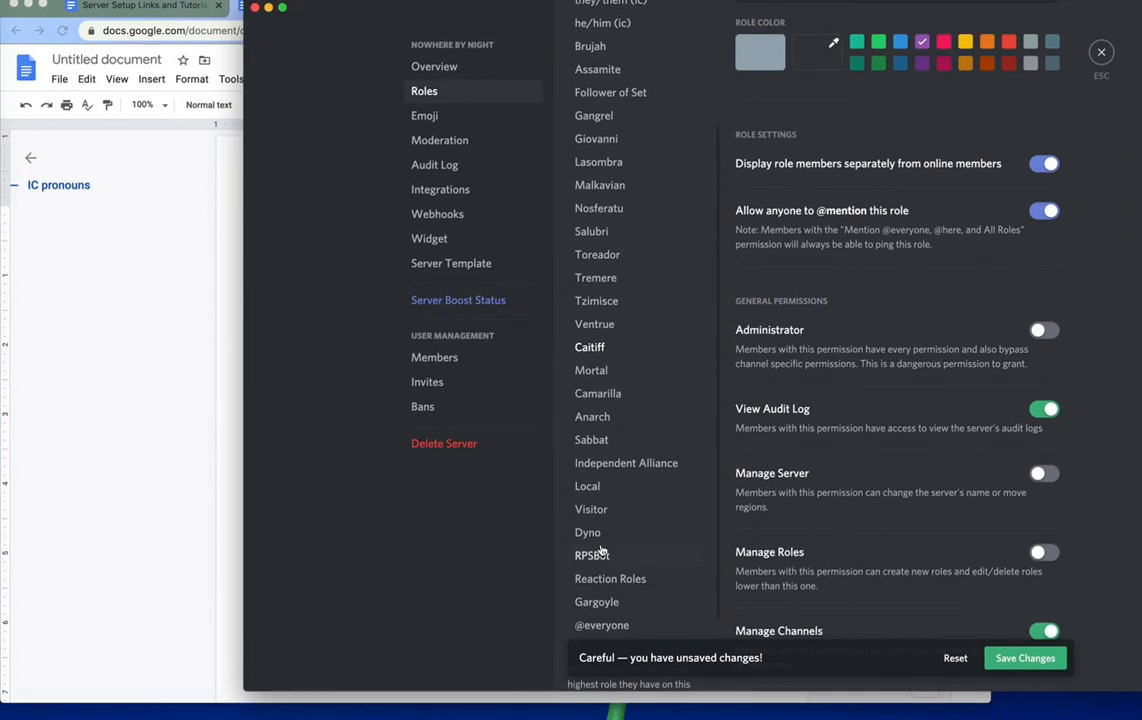
scroll(601, 520, "down", 1)
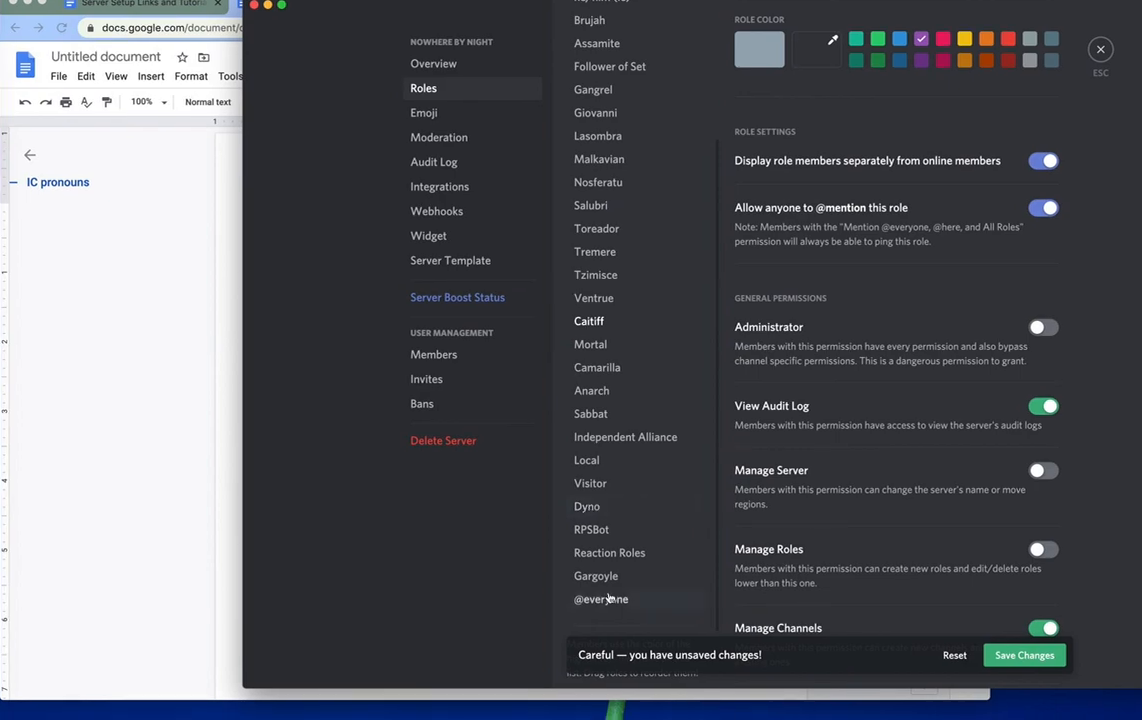
left_click_drag(600, 581, 608, 140)
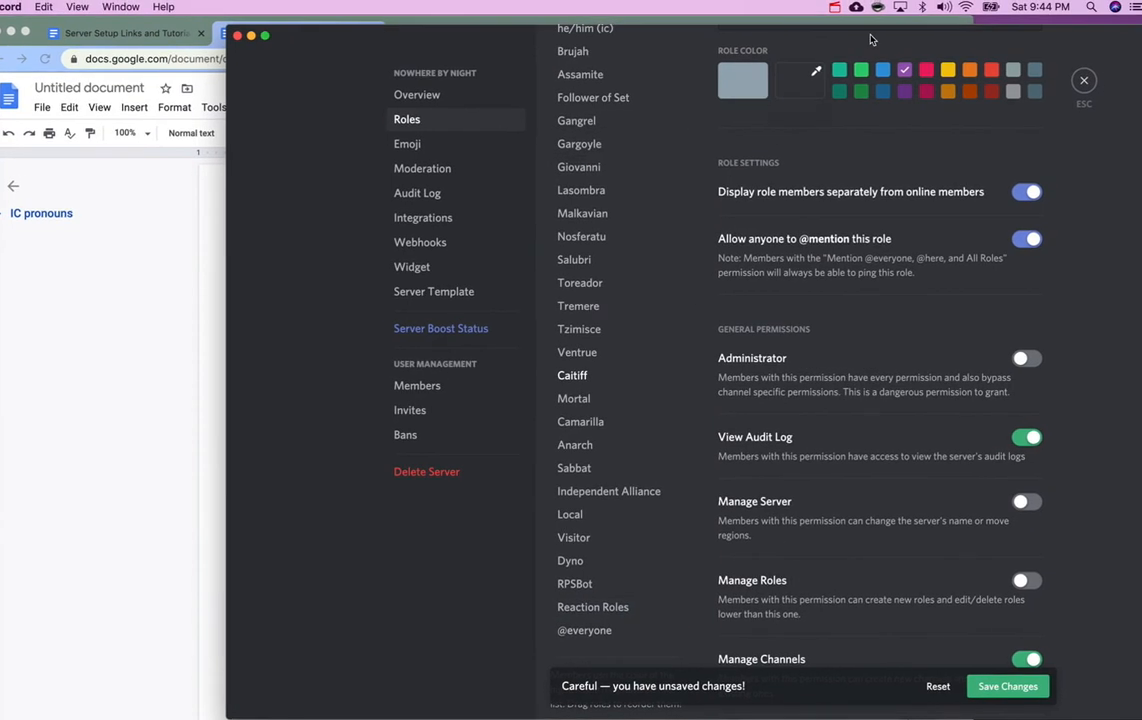
left_click_drag(582, 72, 585, 50)
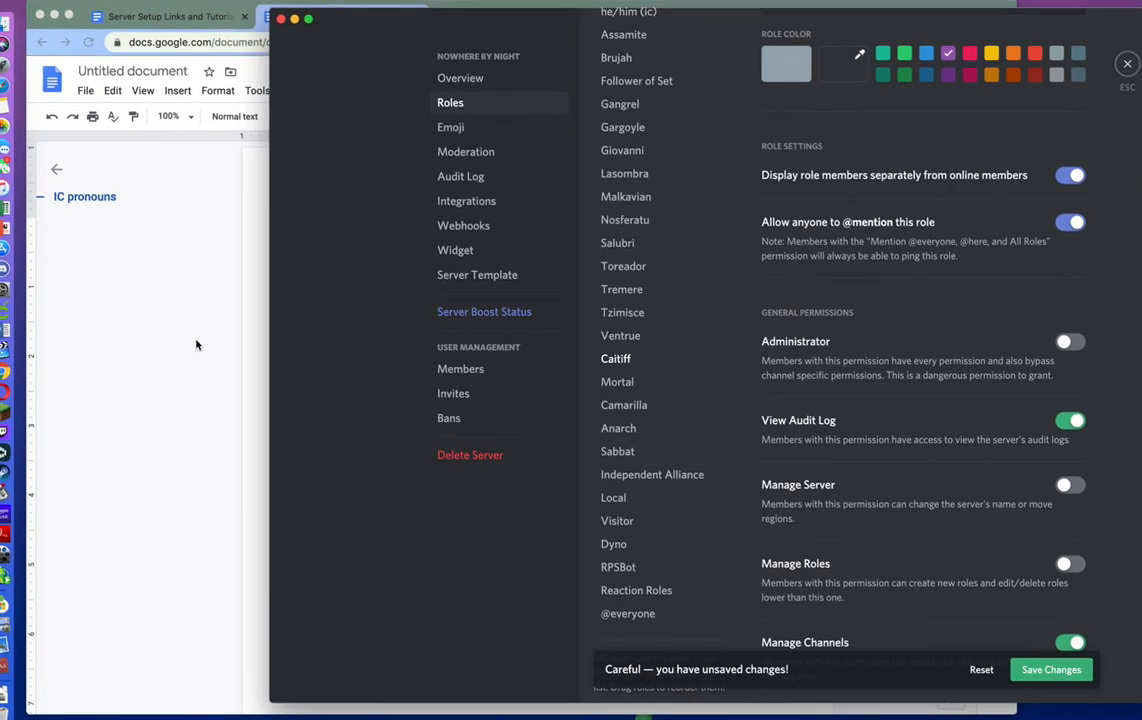
Step: Switch to the Google Docs document and list Assamite and Gangrel under the Clan heading
left_click(202, 326)
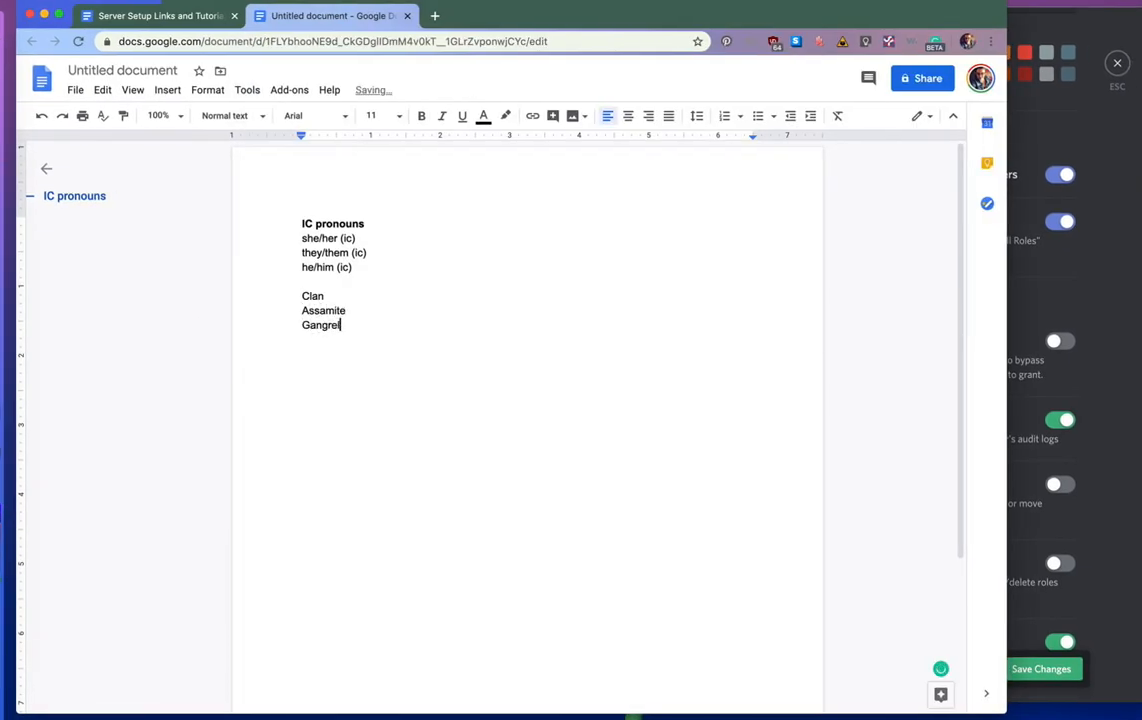
key("Return")
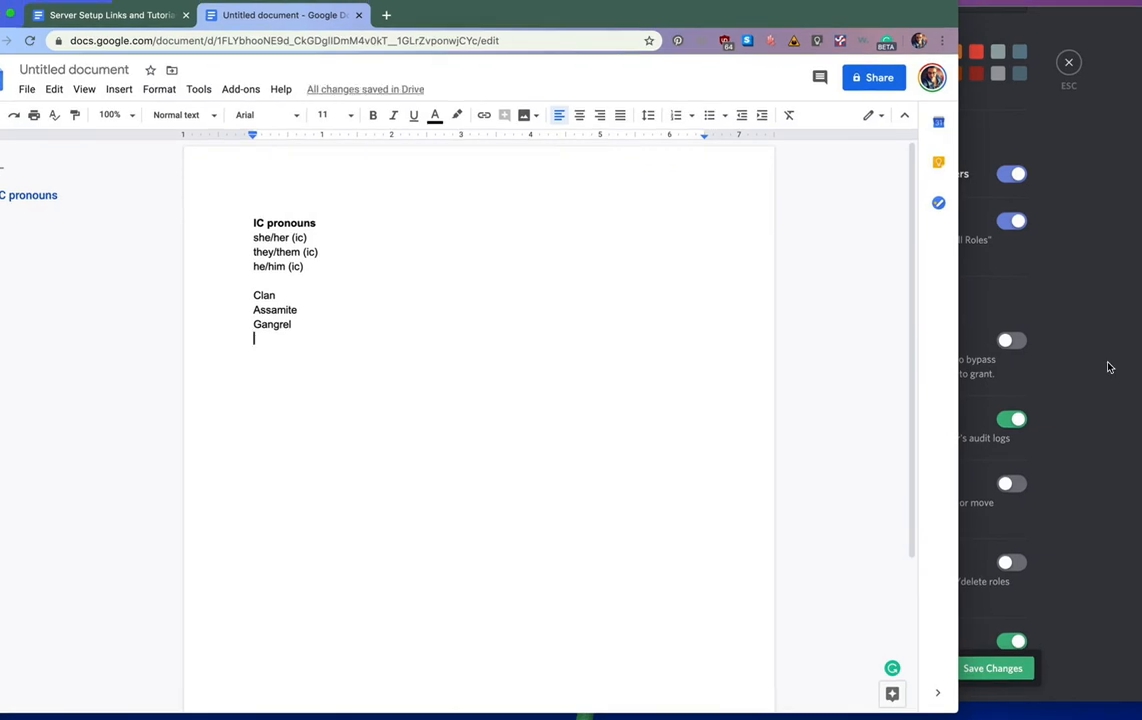
left_click(1120, 360)
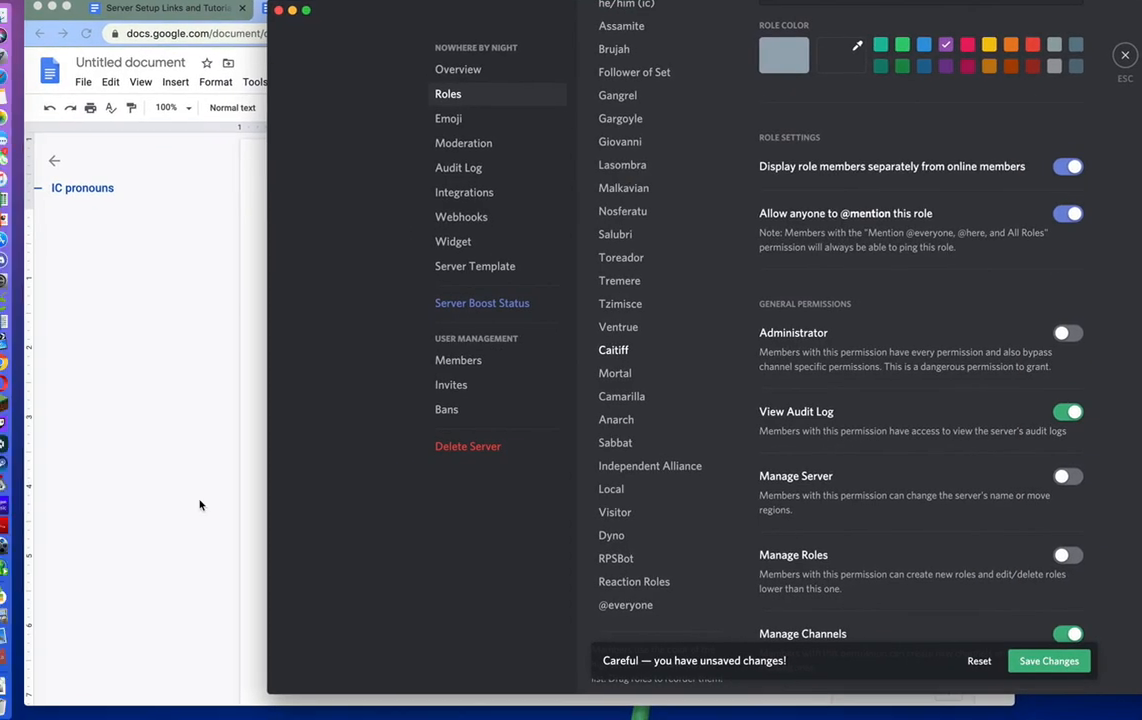
Step: Add a "Sect" heading below the clan list in the document, with Camarilla and Unaligned listed under it
left_click(121, 505)
key("Return")
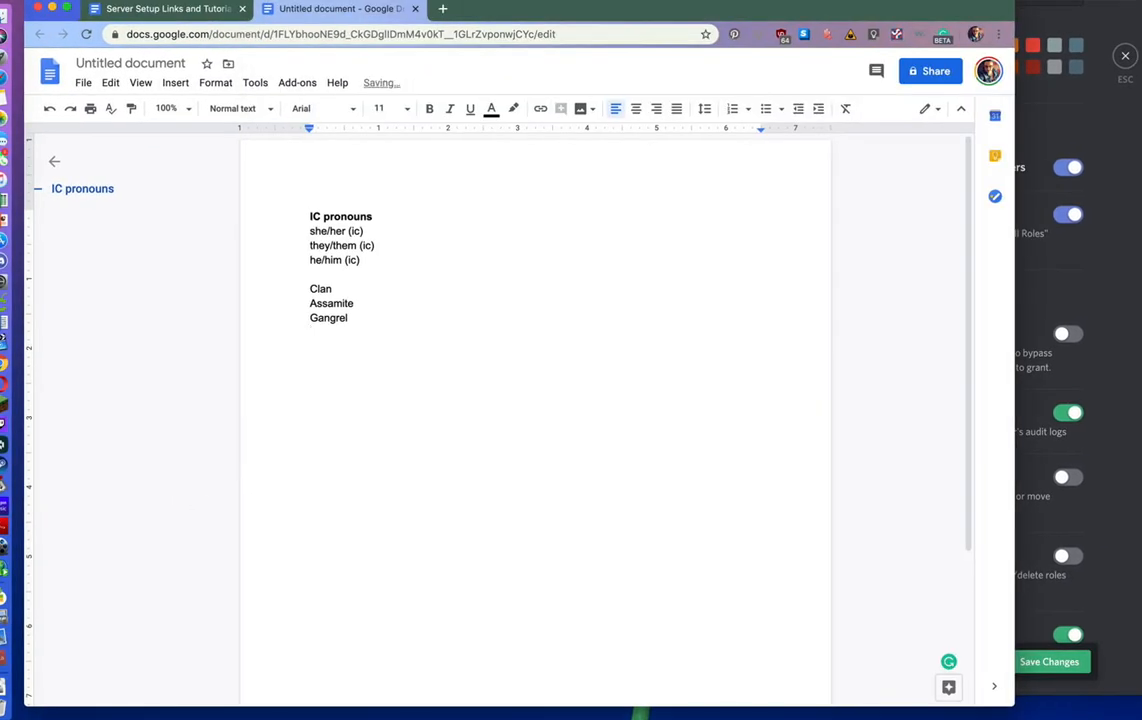
type("Sect")
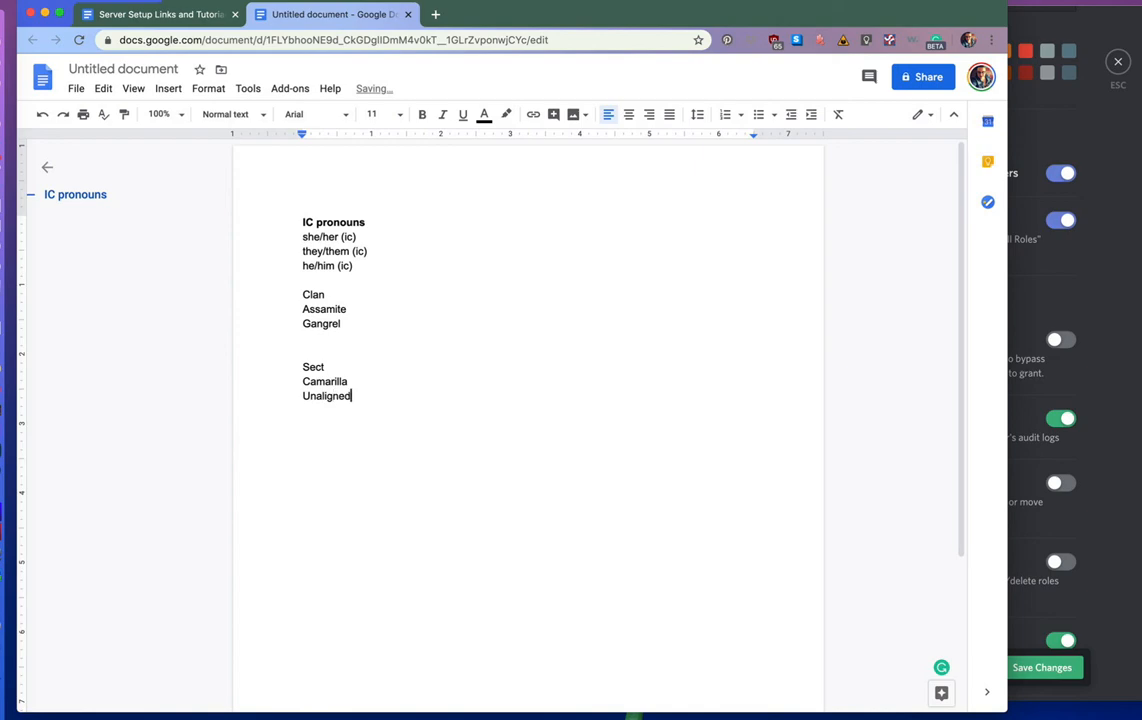
left_click(1117, 474)
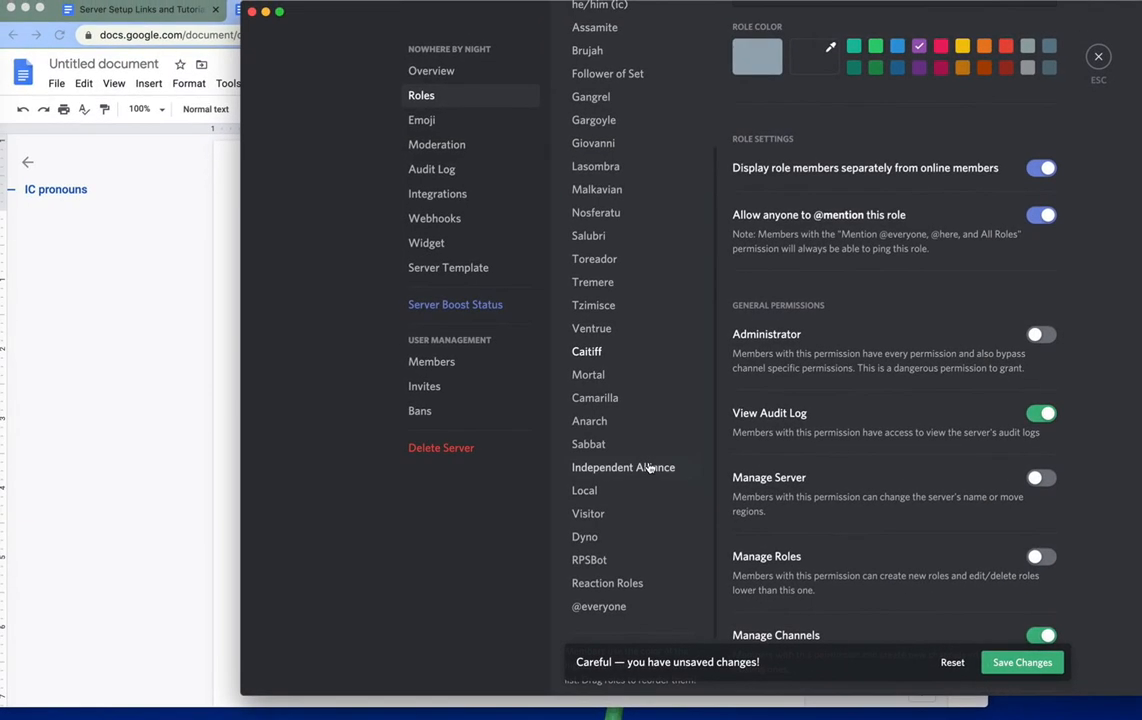
Step: Make the "Clan" and "Sect" headings in the document bold
left_click(160, 400)
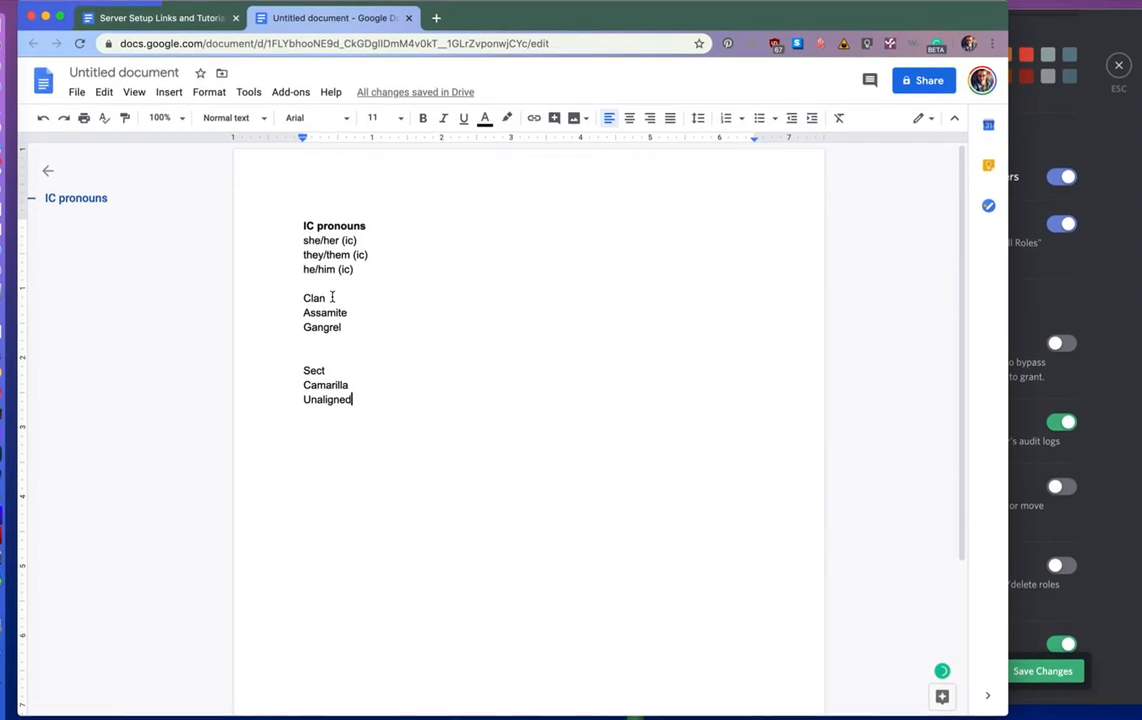
left_click_drag(331, 297, 293, 296)
key("super+b")
left_click_drag(330, 370, 297, 370)
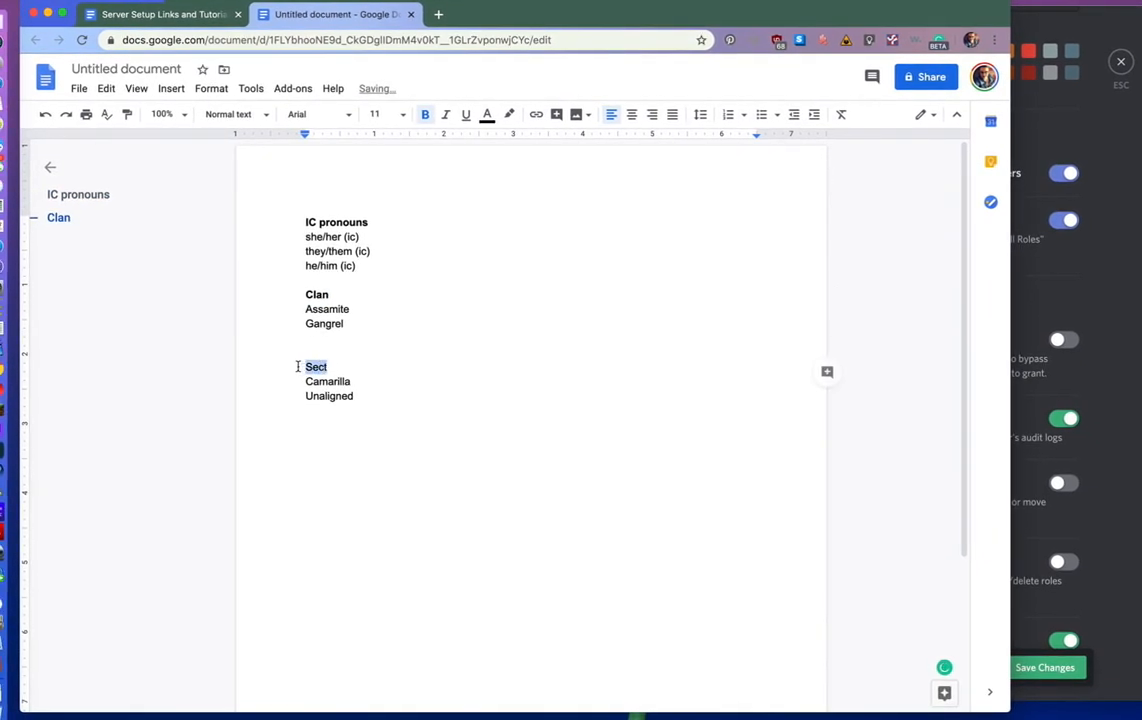
key("super+b")
Step: Switch to Discord, save the role changes and close the server settings
left_click(1027, 643)
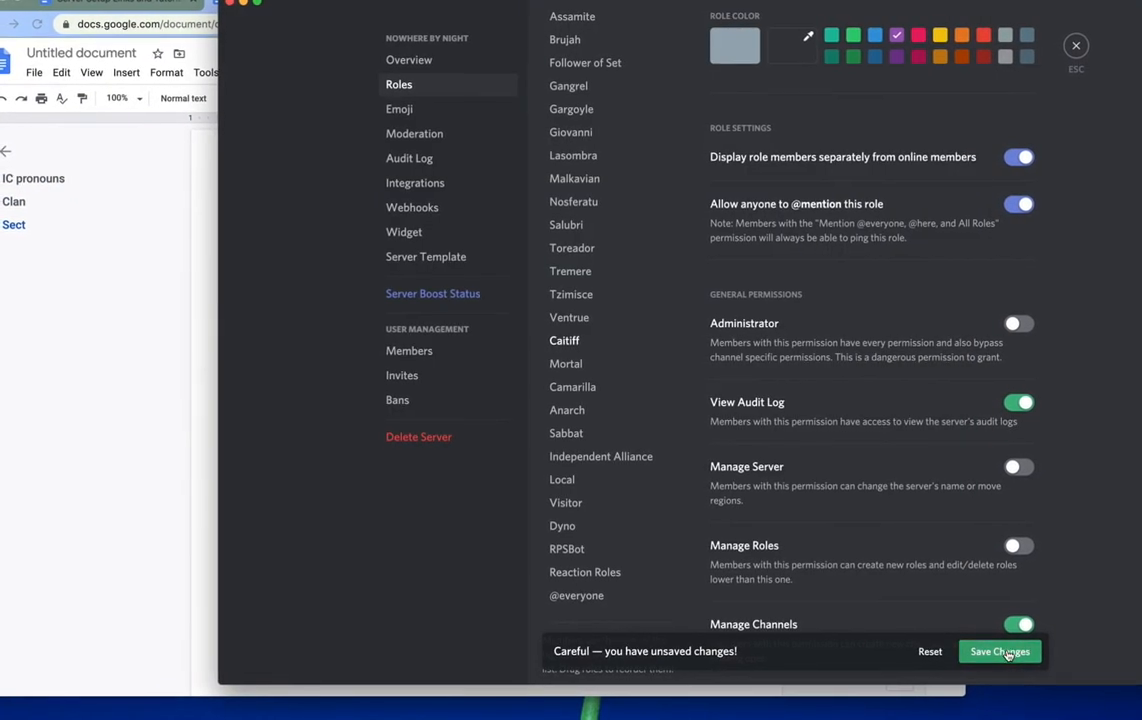
left_click(1012, 652)
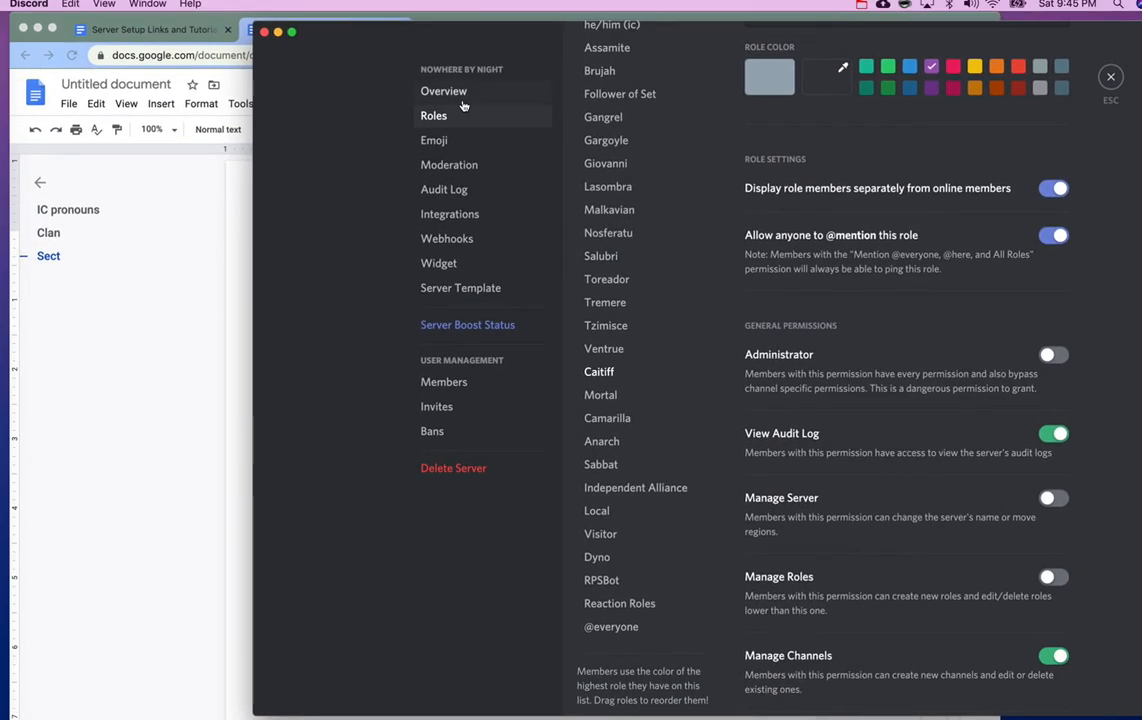
left_click(440, 72)
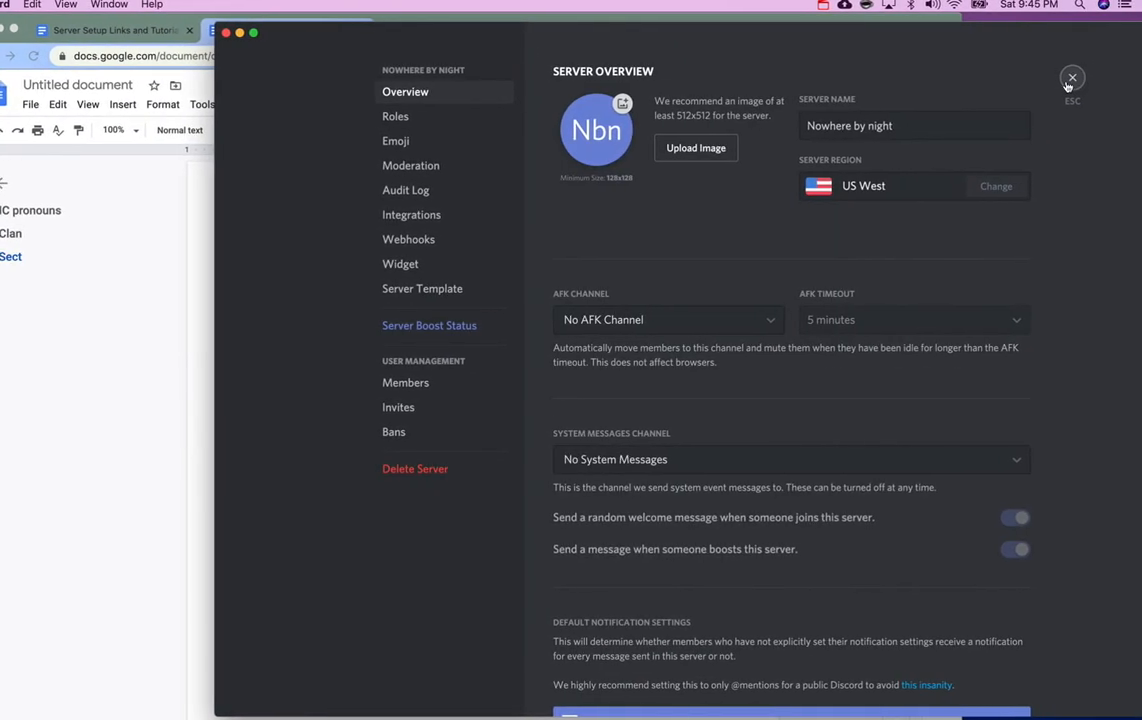
left_click(1110, 76)
Step: Open the welcome channel and begin a message reading "To assign yourself IC pronoun tags, click on the appropriate icon. Use"
left_click(351, 62)
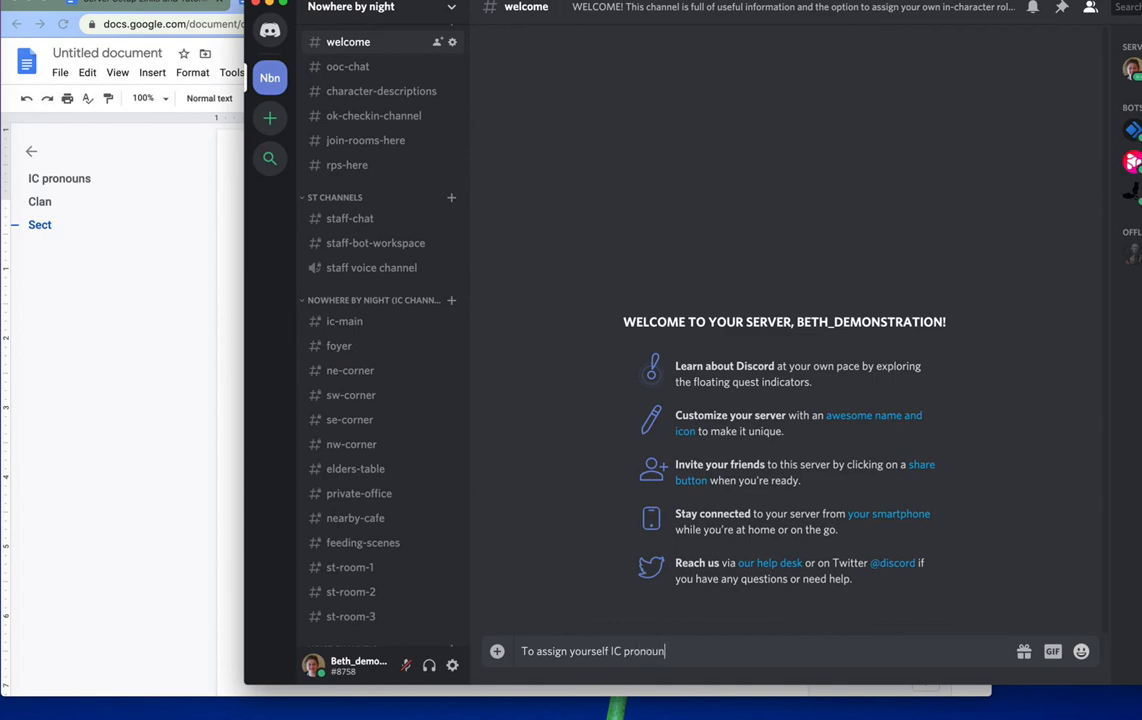
type("ick on the appropriate")
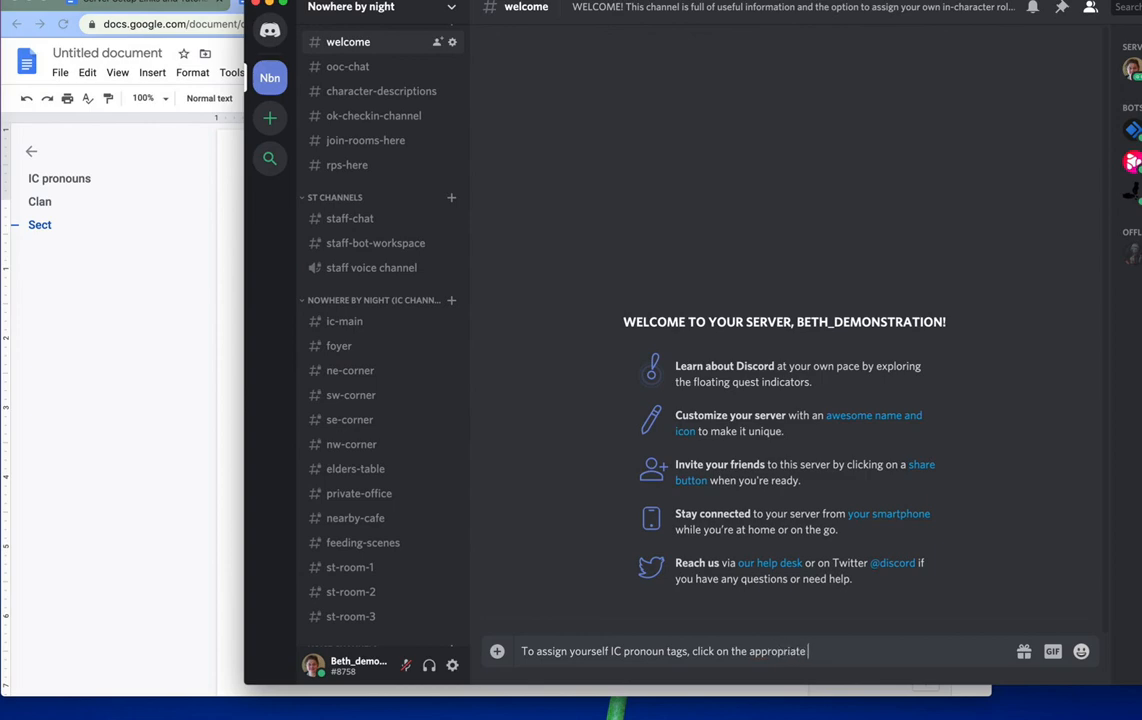
type(" icon. Use")
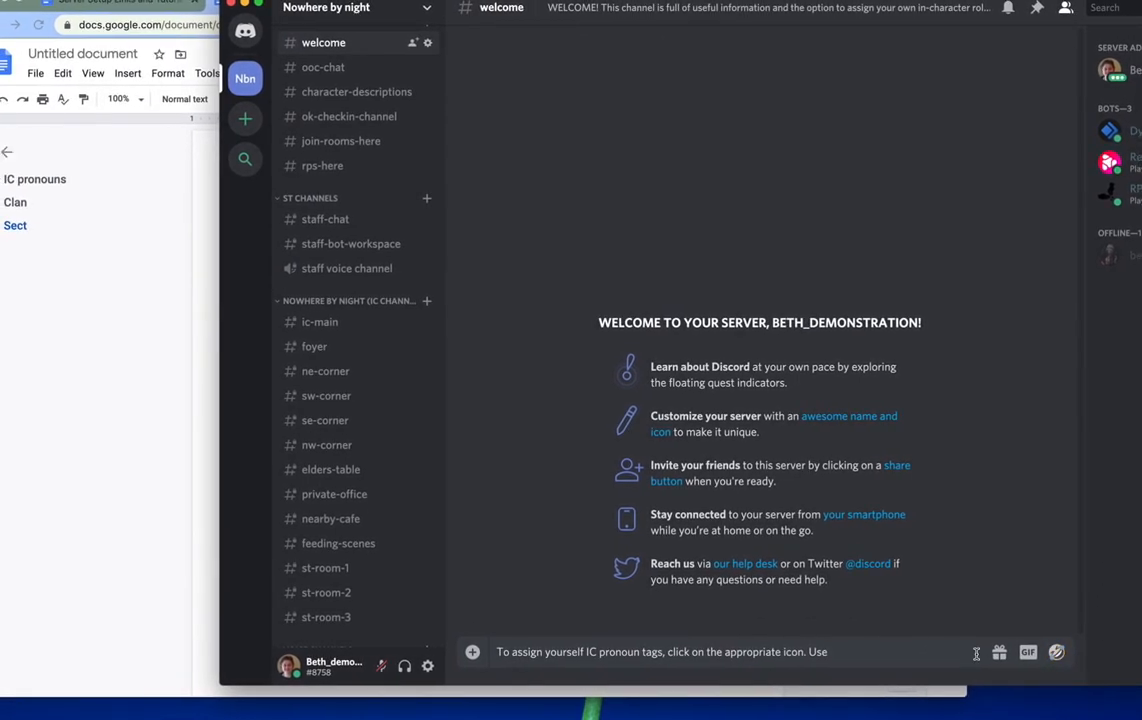
Step: Add a wizard emoji and "for they/them" to the message, enclose the "Use … for they/them" part in parentheses, and send it
left_click(1052, 653)
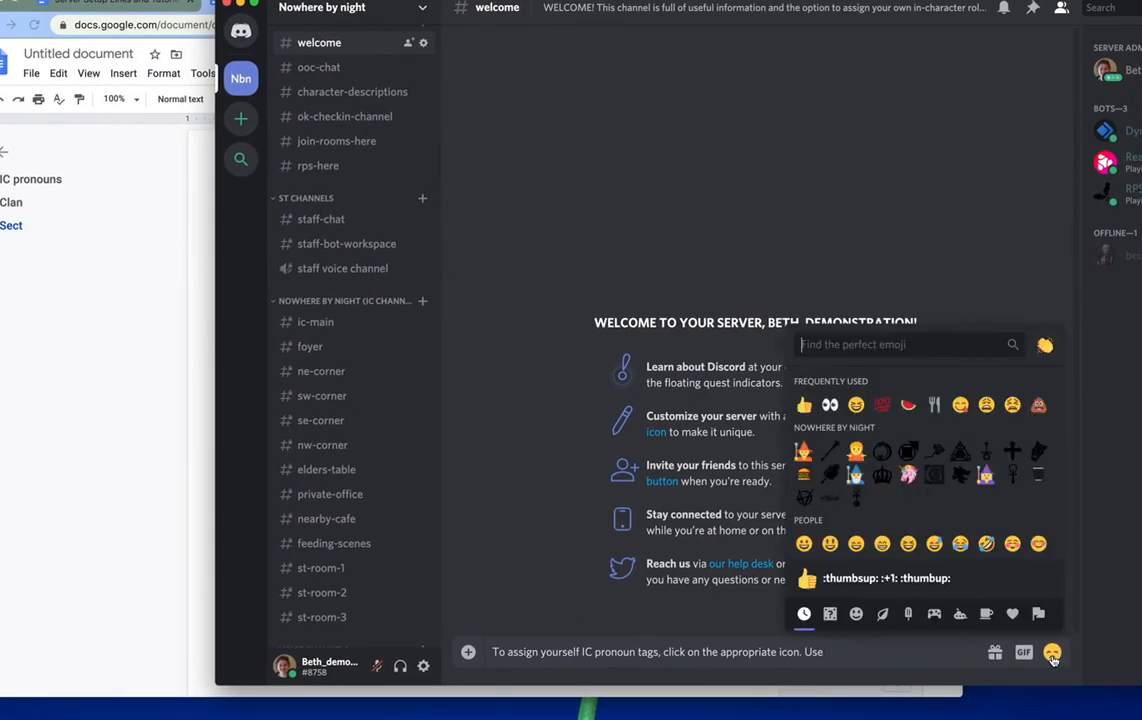
type("wiza")
key("Return")
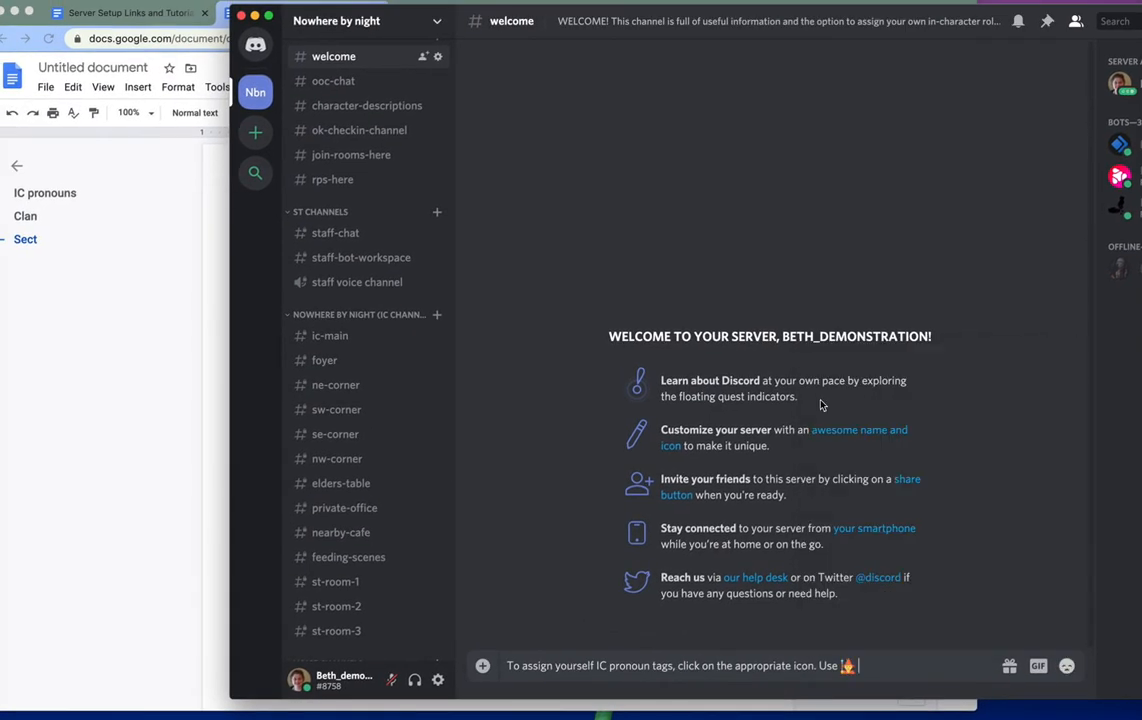
type("for they/them")
left_click(820, 652)
type("(")
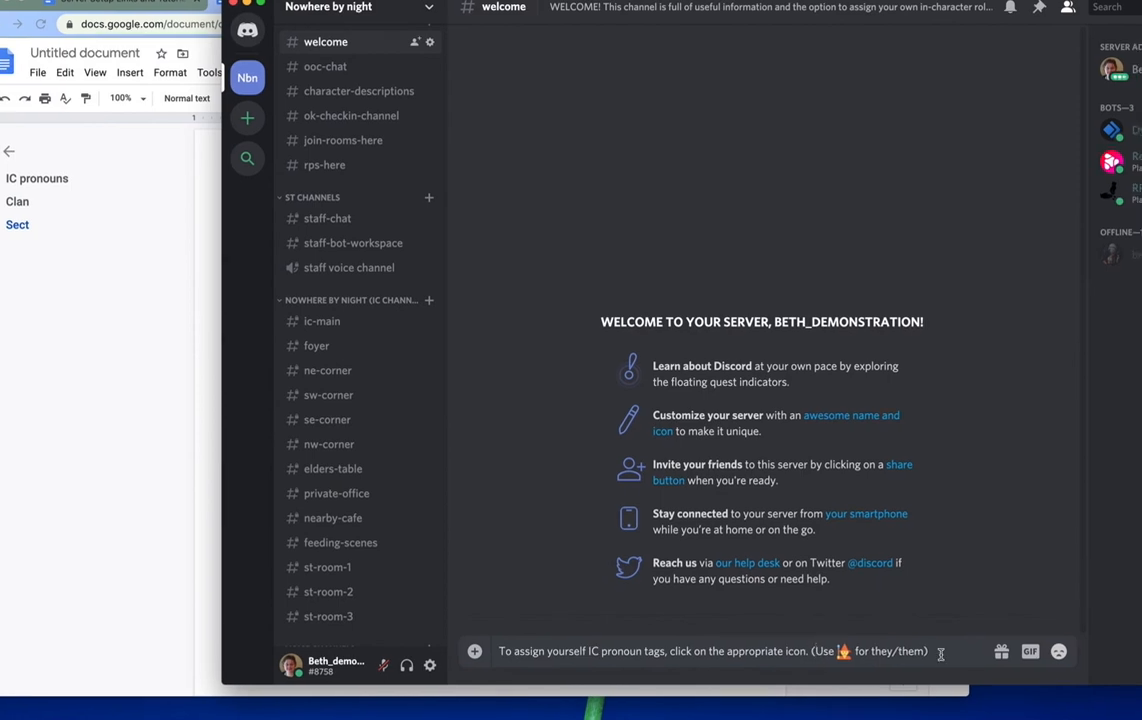
key("Return")
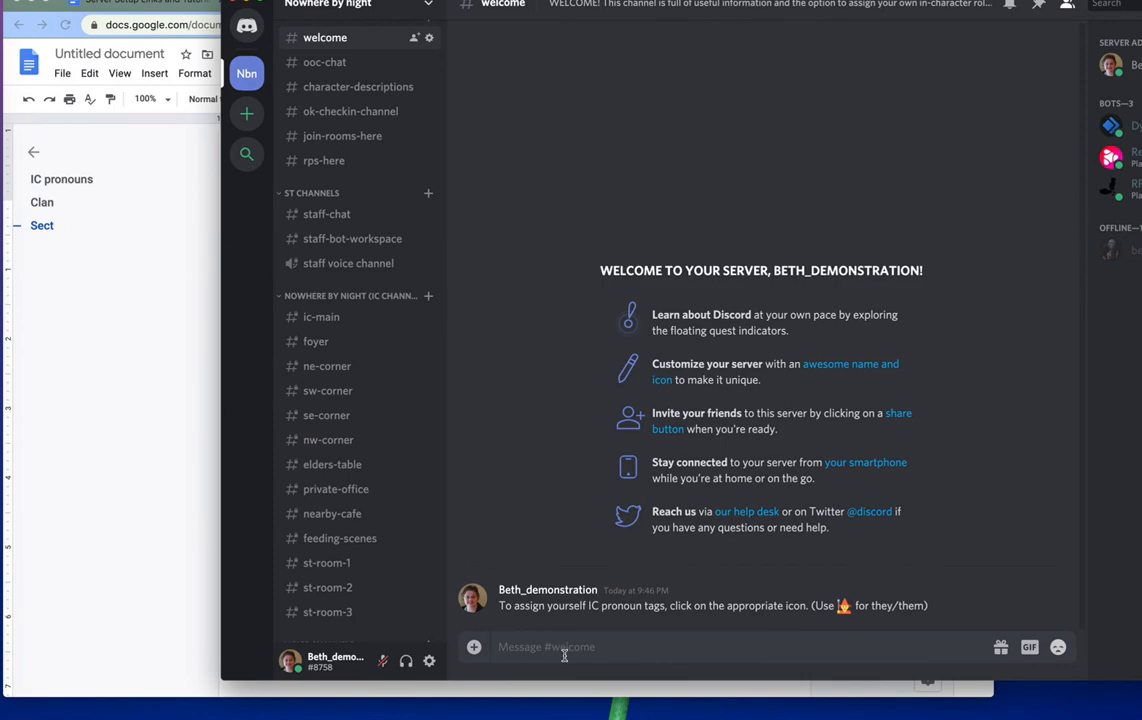
Step: Post "To assign yourself a clan, click on the appropriate icon." in the welcome channel
left_click(564, 654)
type("To assign")
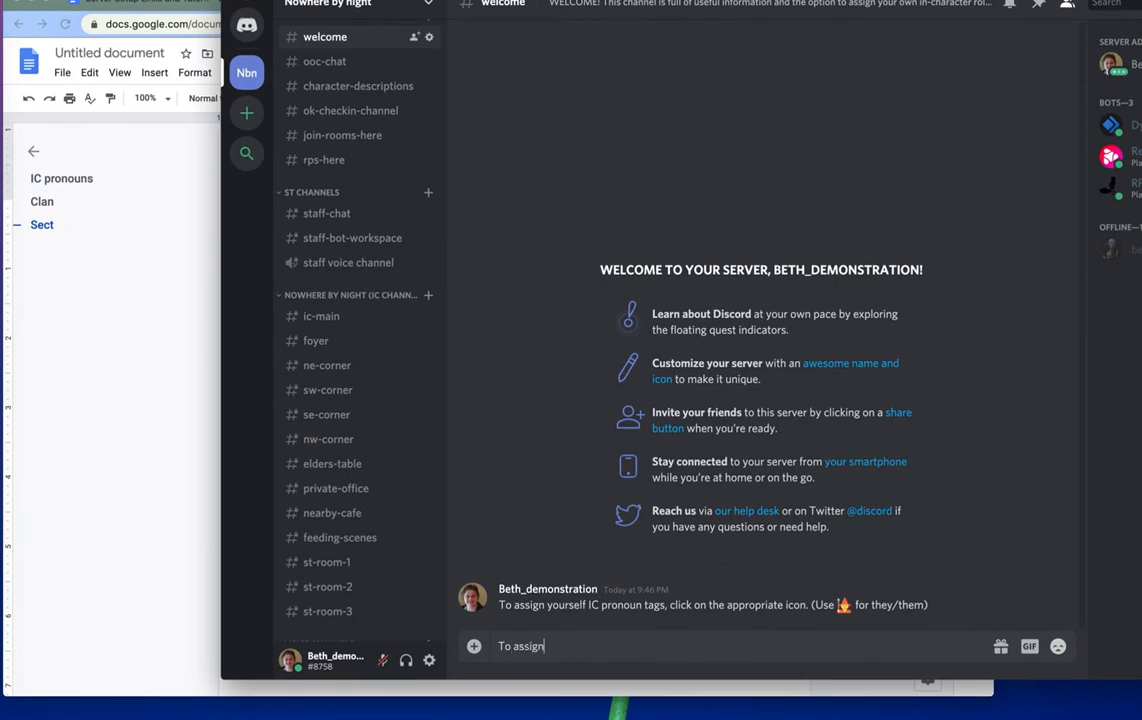
type(" yourself a clan, click on the appro")
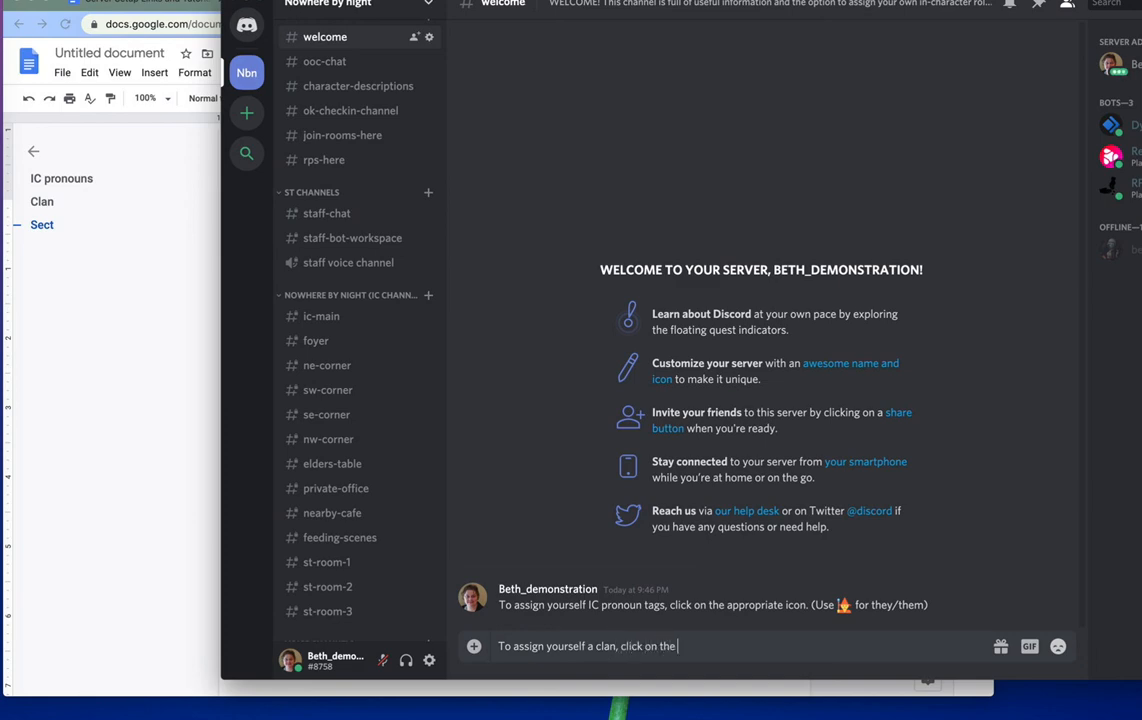
type("priate icon.")
key("Return")
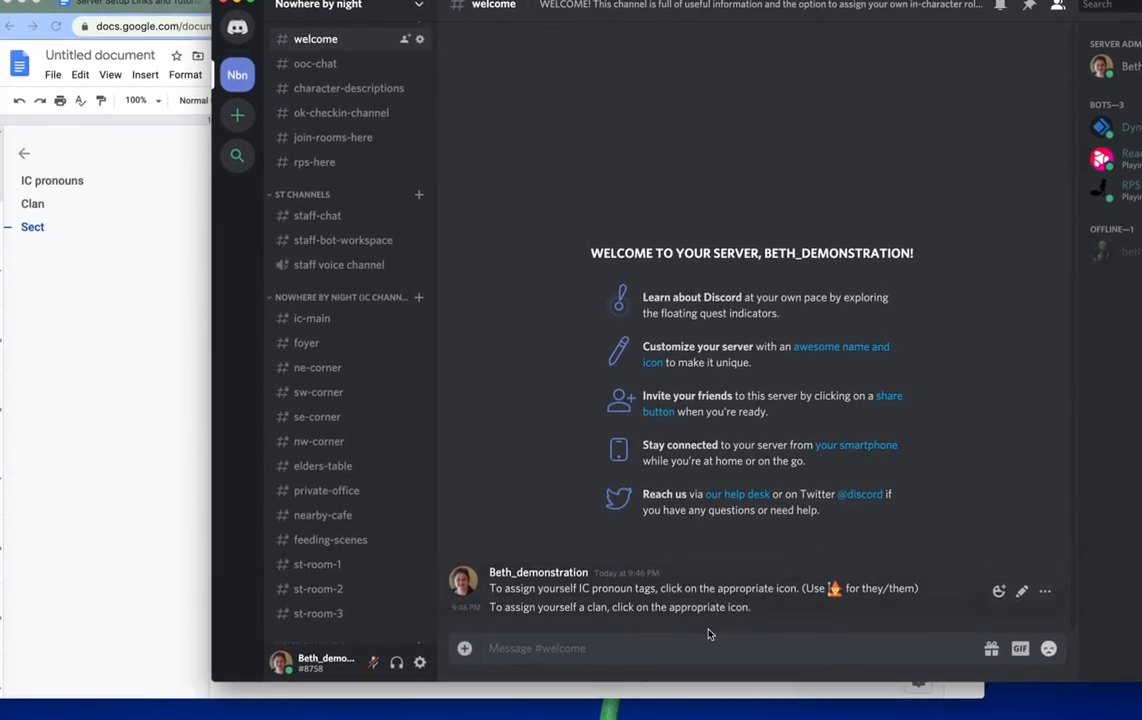
Step: Post "To assign yourself a sect, click on the appropriate icon." in the welcome channel, correcting the spelling of "assign" before sending
type("To asss")
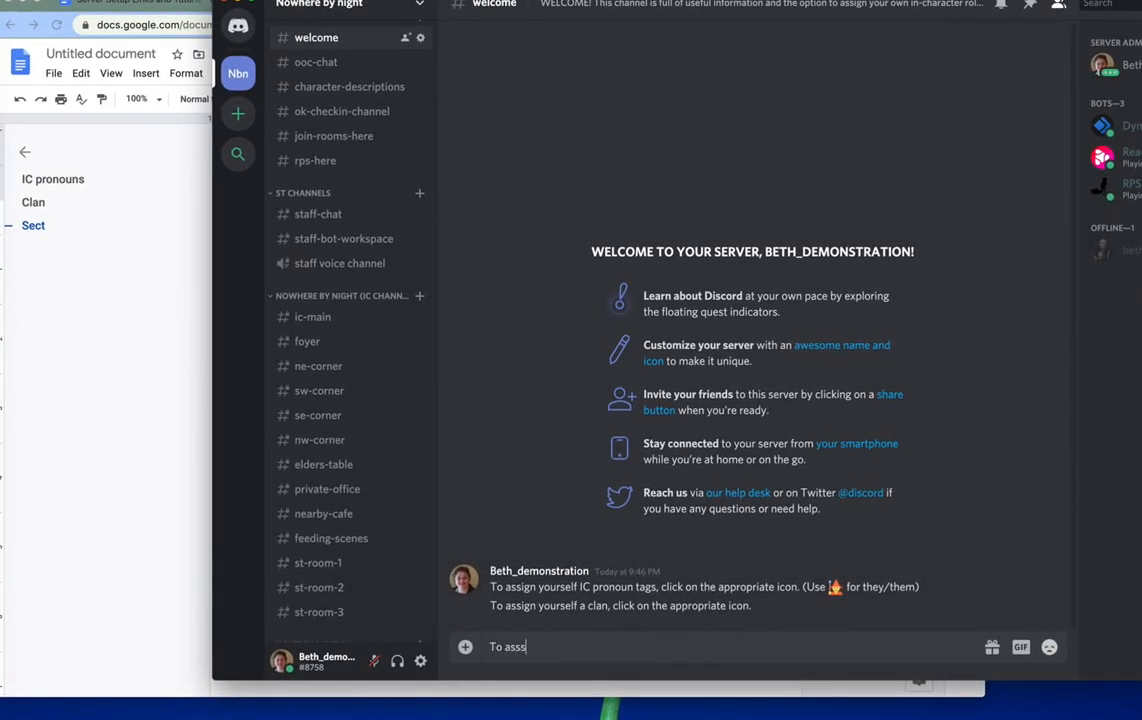
type("ign yourself a sect, click on the appropria")
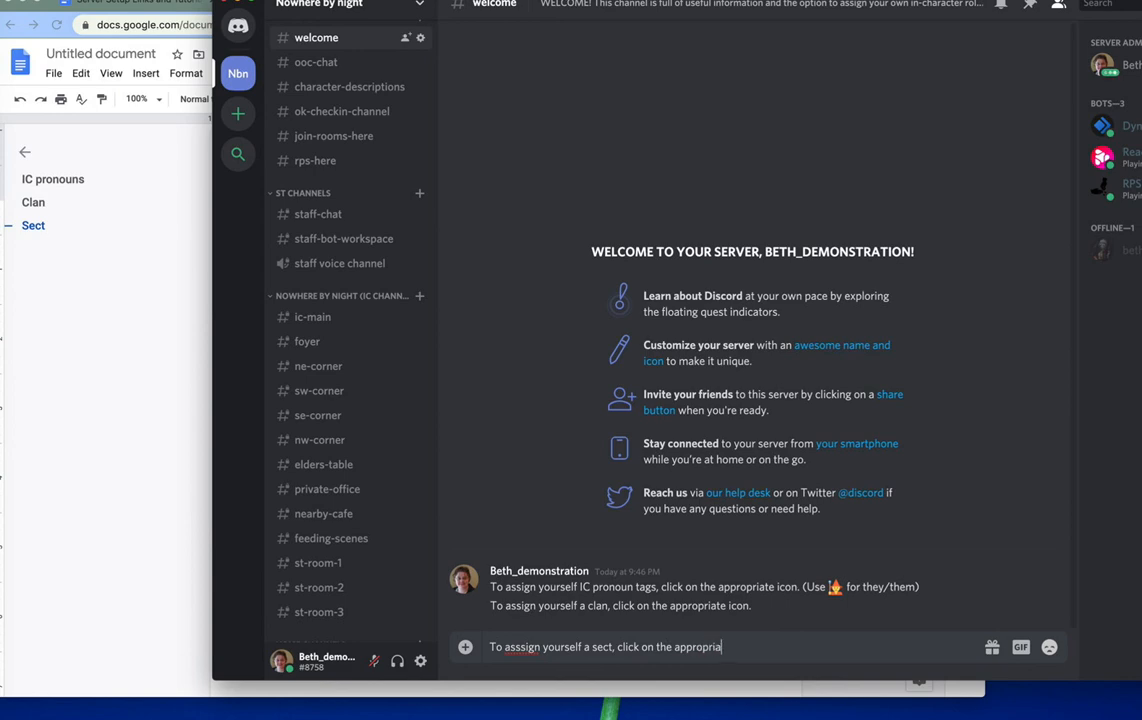
type("te icon")
right_click(521, 647)
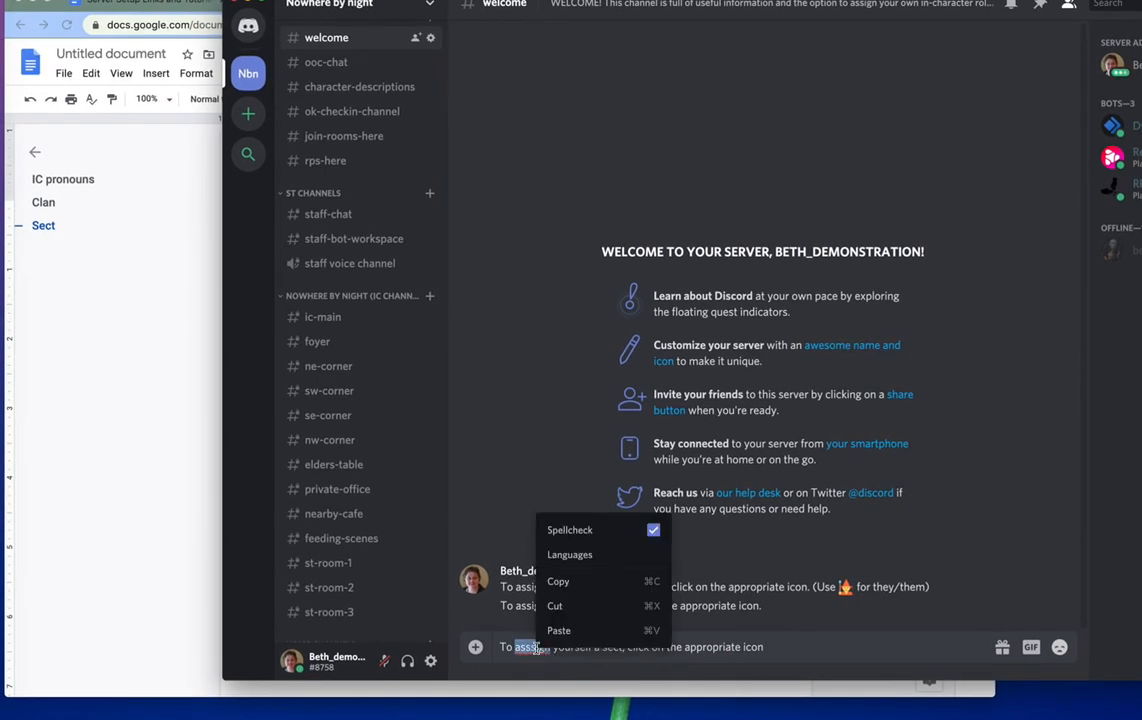
left_click(526, 657)
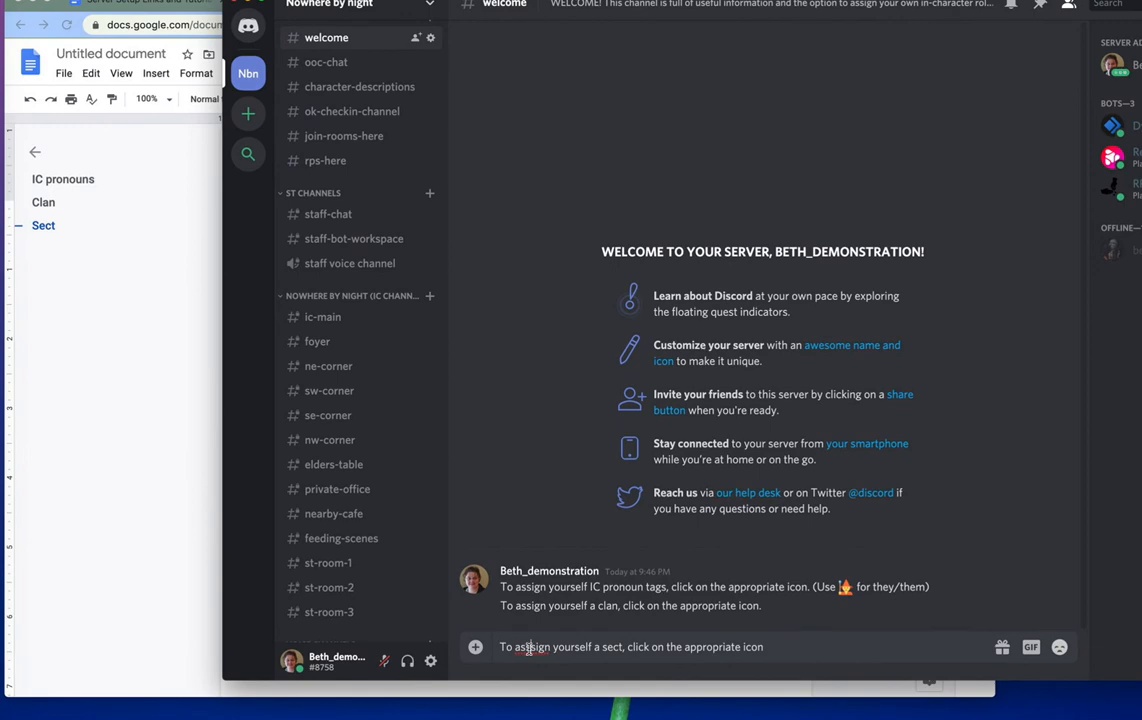
key("BackSpace")
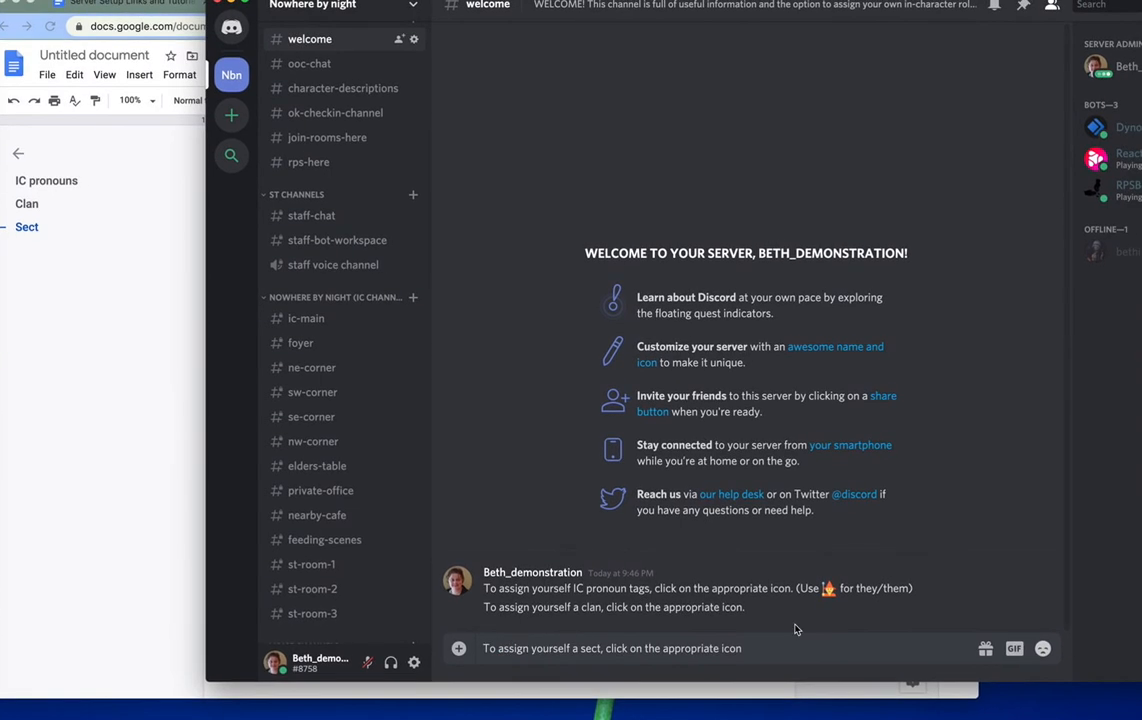
left_click(785, 657)
type(".")
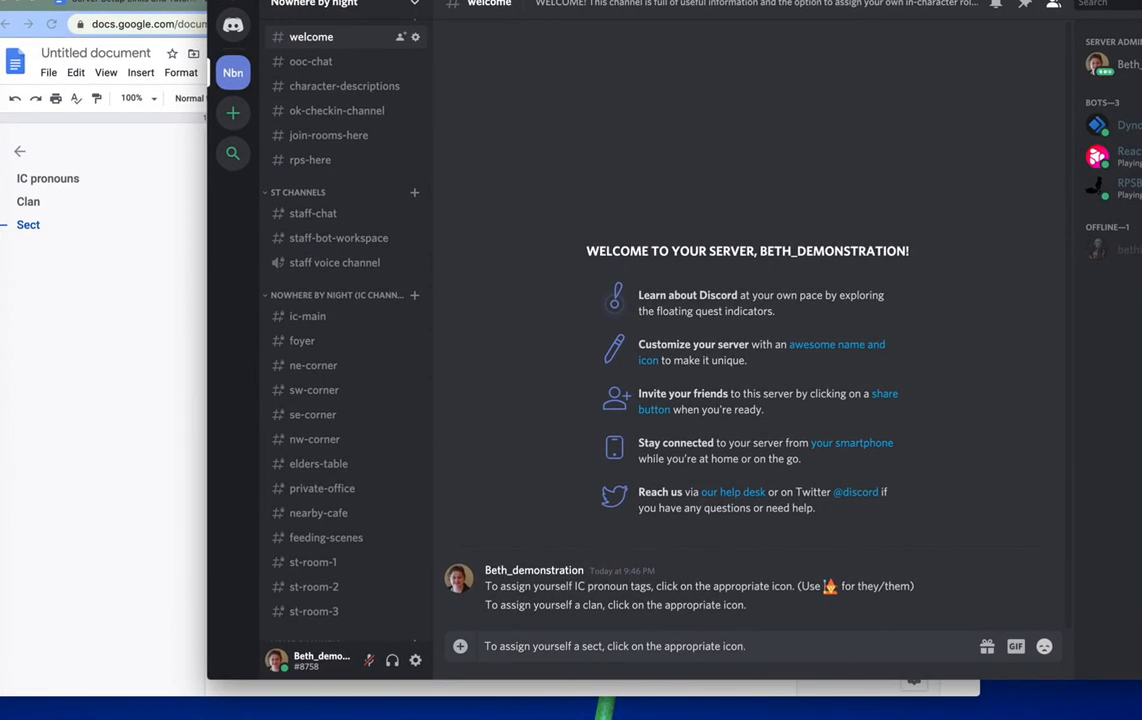
key("Return")
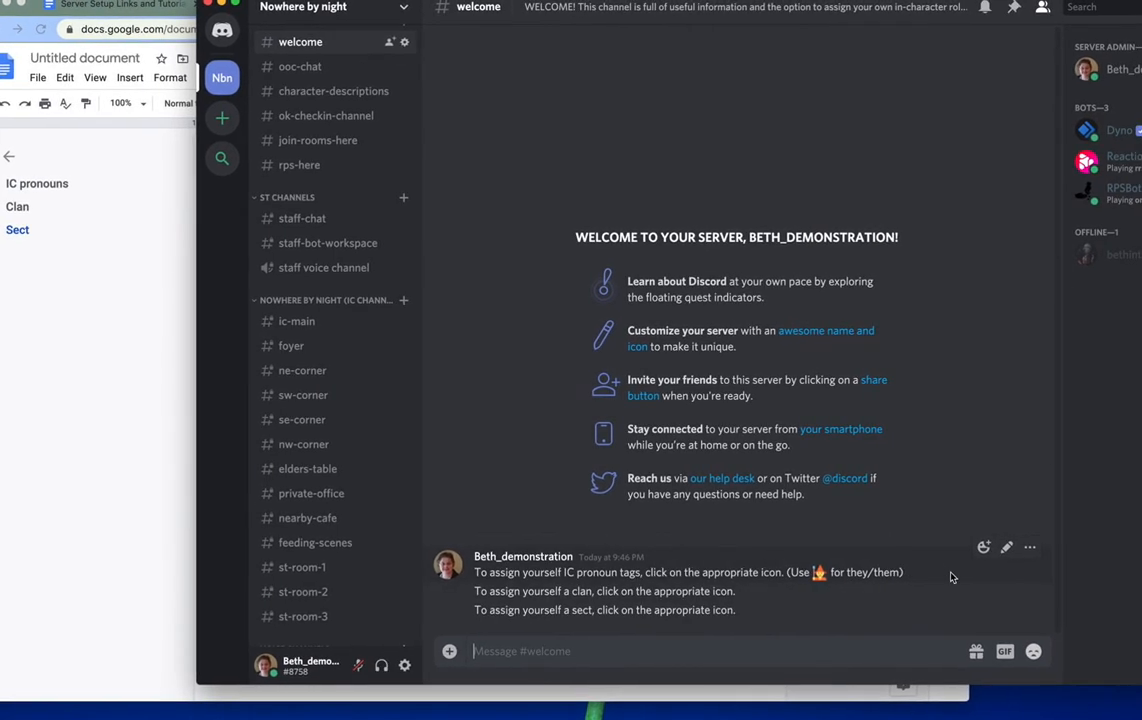
Step: Copy the ID of the IC pronoun message and paste it on a new line under the "IC pronouns" heading in Google Docs
left_click(1025, 552)
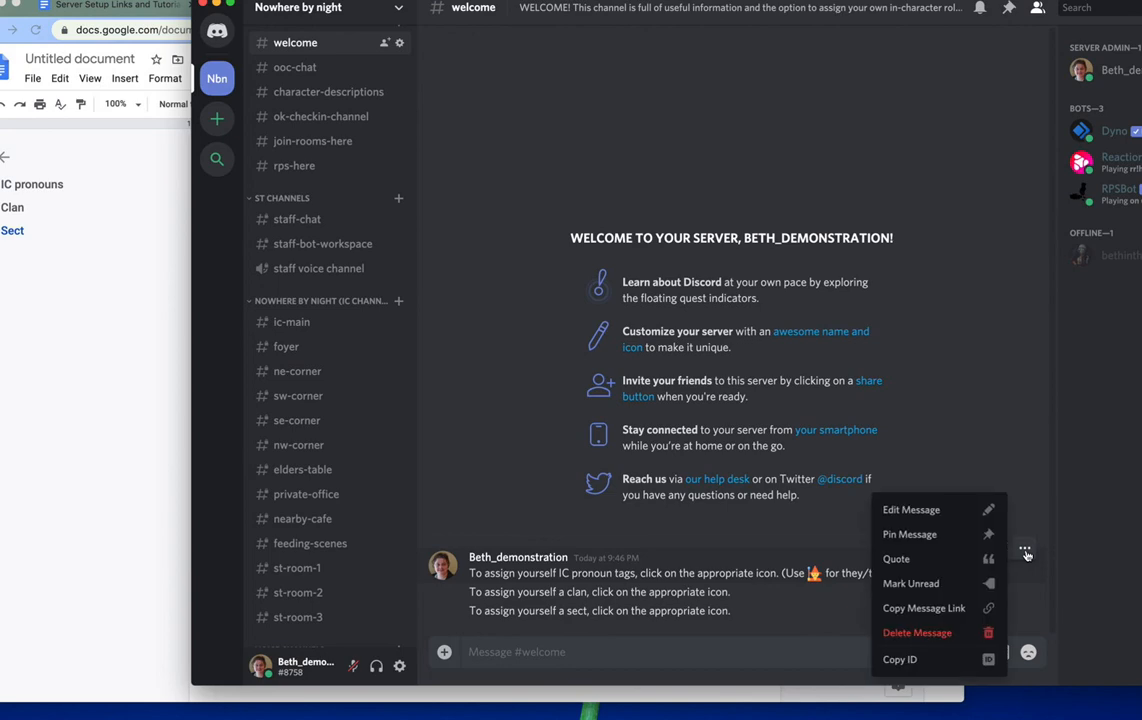
left_click(936, 657)
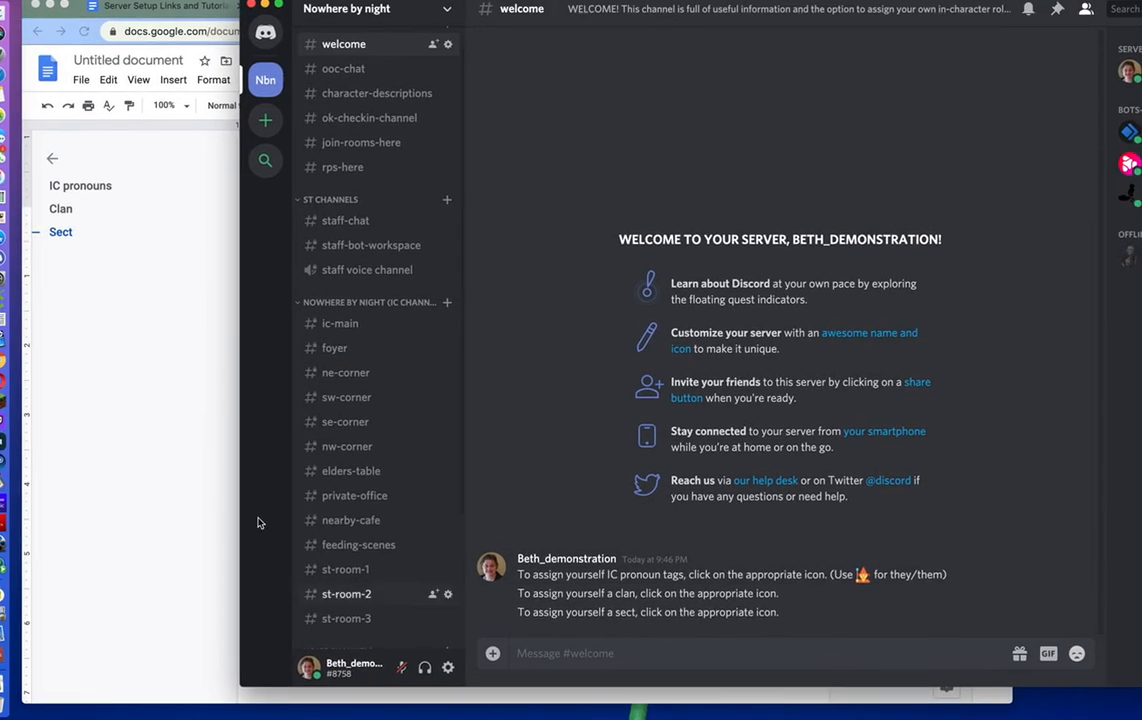
left_click(130, 492)
left_click(345, 206)
key("Return")
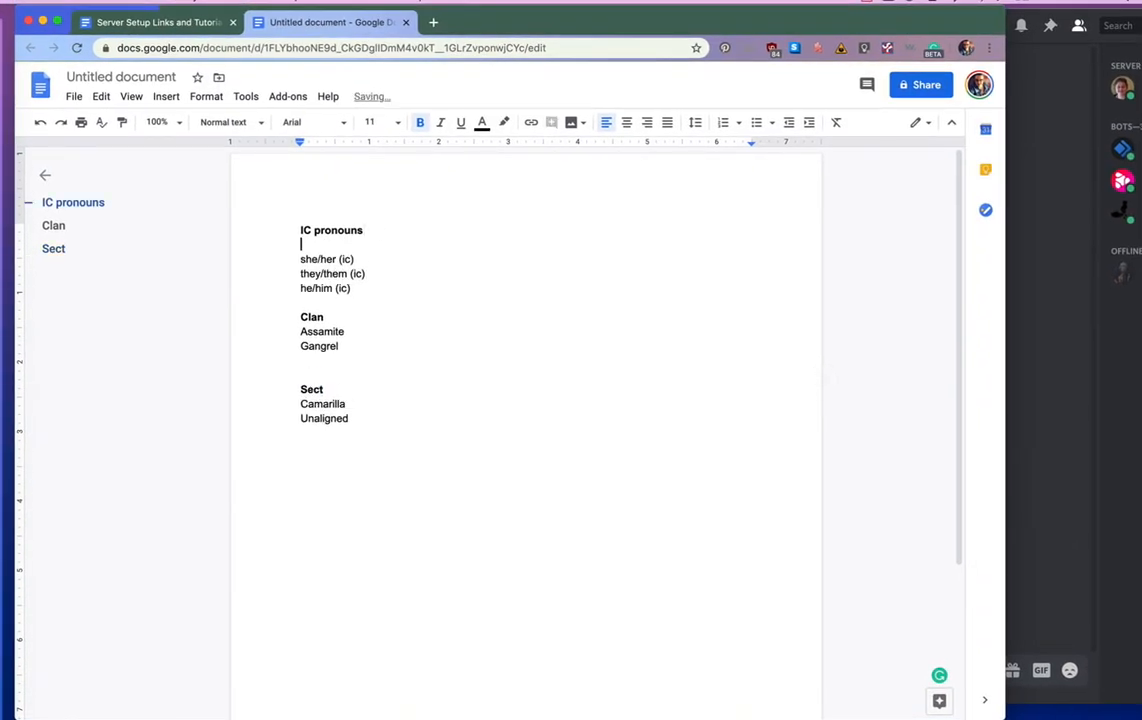
key("super+v")
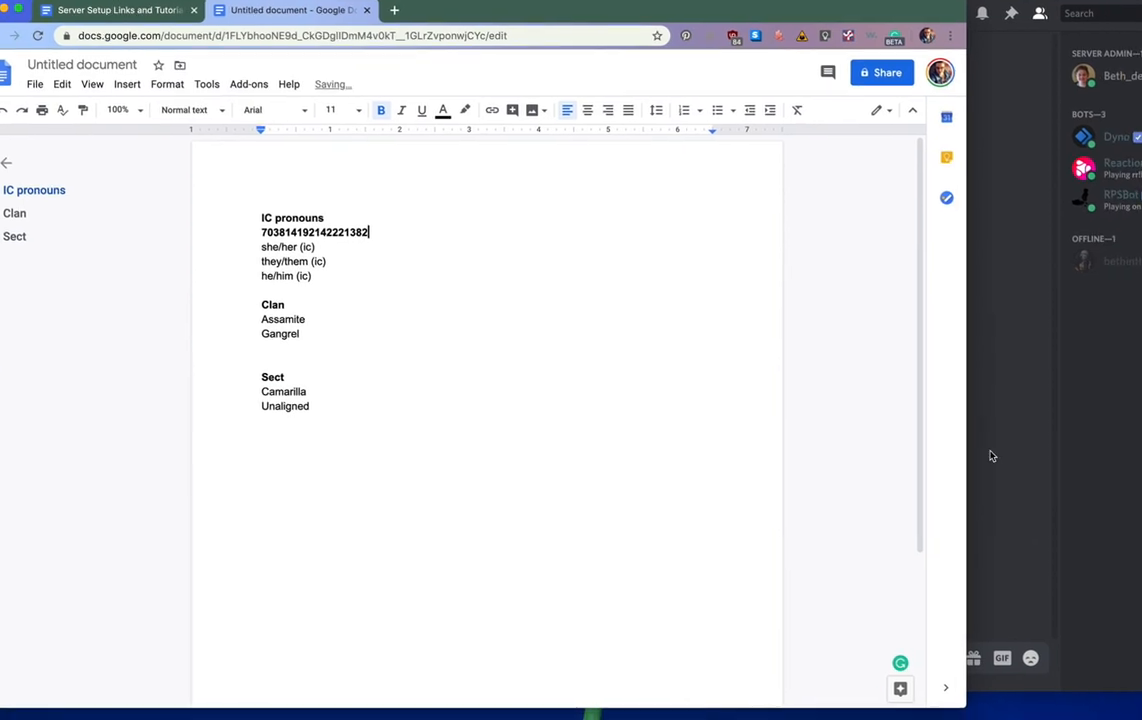
Step: Copy the clan message's ID from Discord and paste it on a new line under the "Clan" heading in Google Docs
left_click(1060, 490)
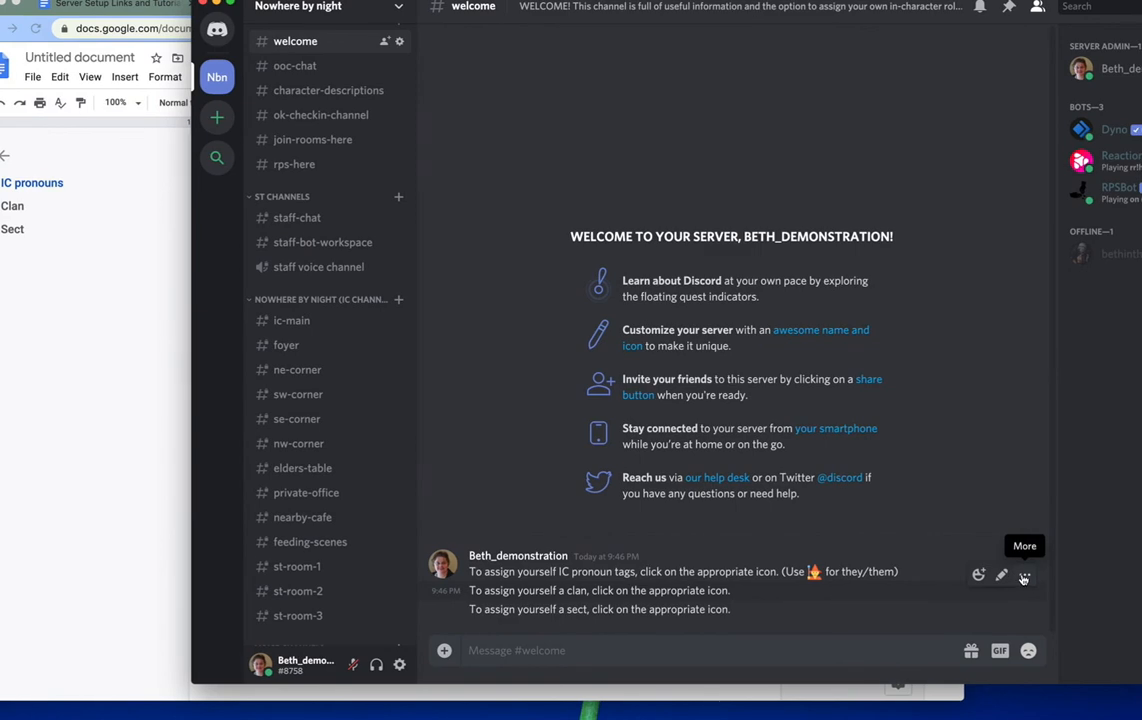
left_click(1024, 578)
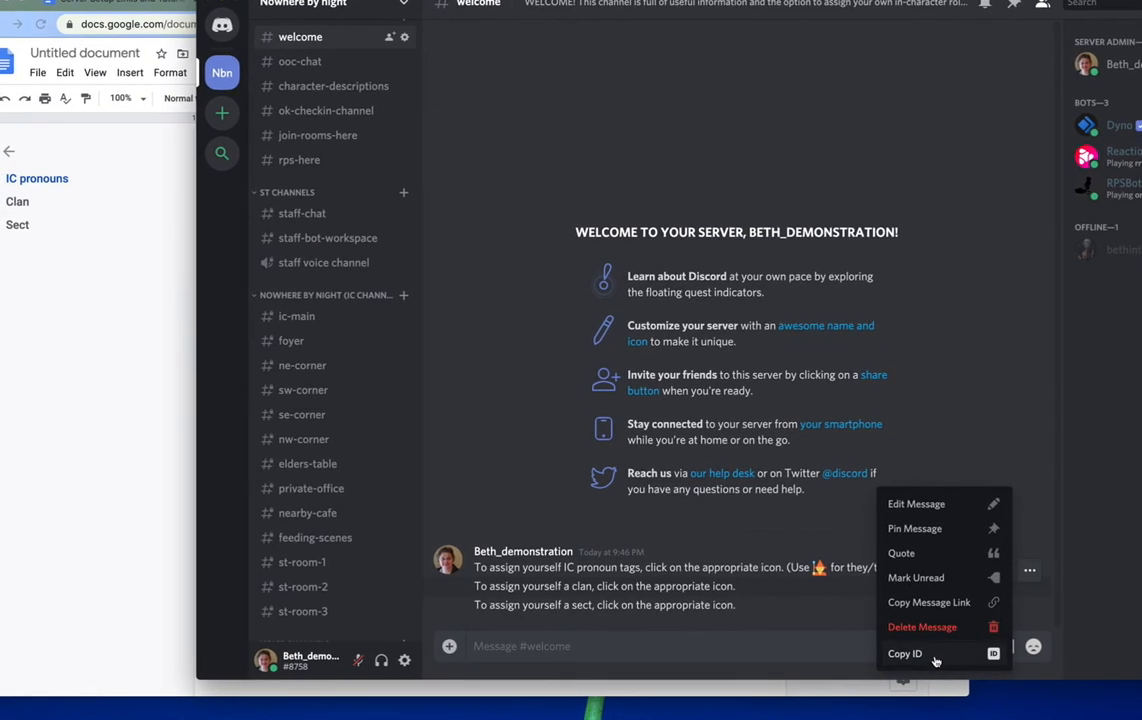
left_click(933, 655)
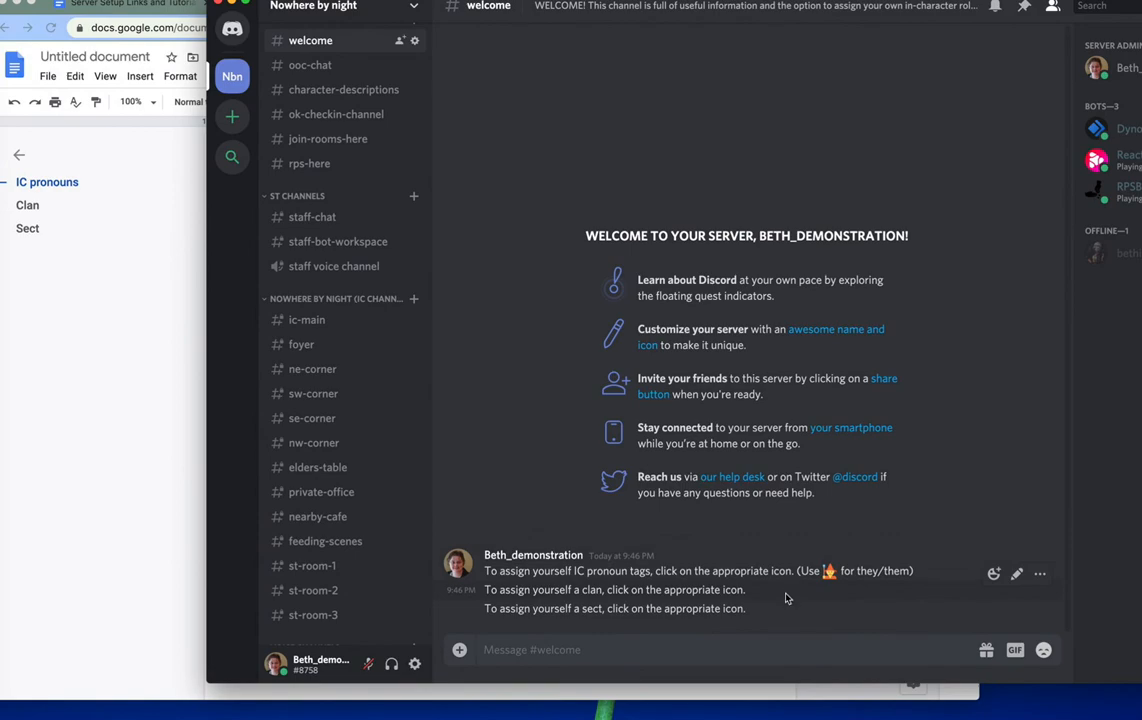
left_click(1027, 574)
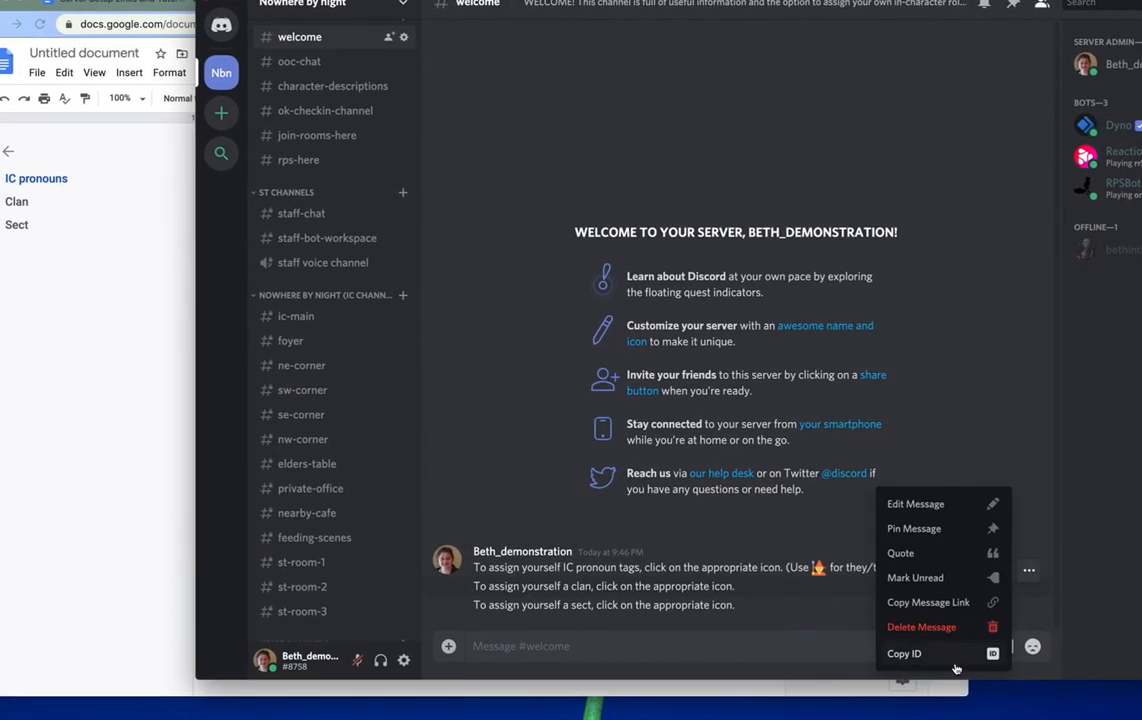
left_click(946, 657)
left_click(135, 461)
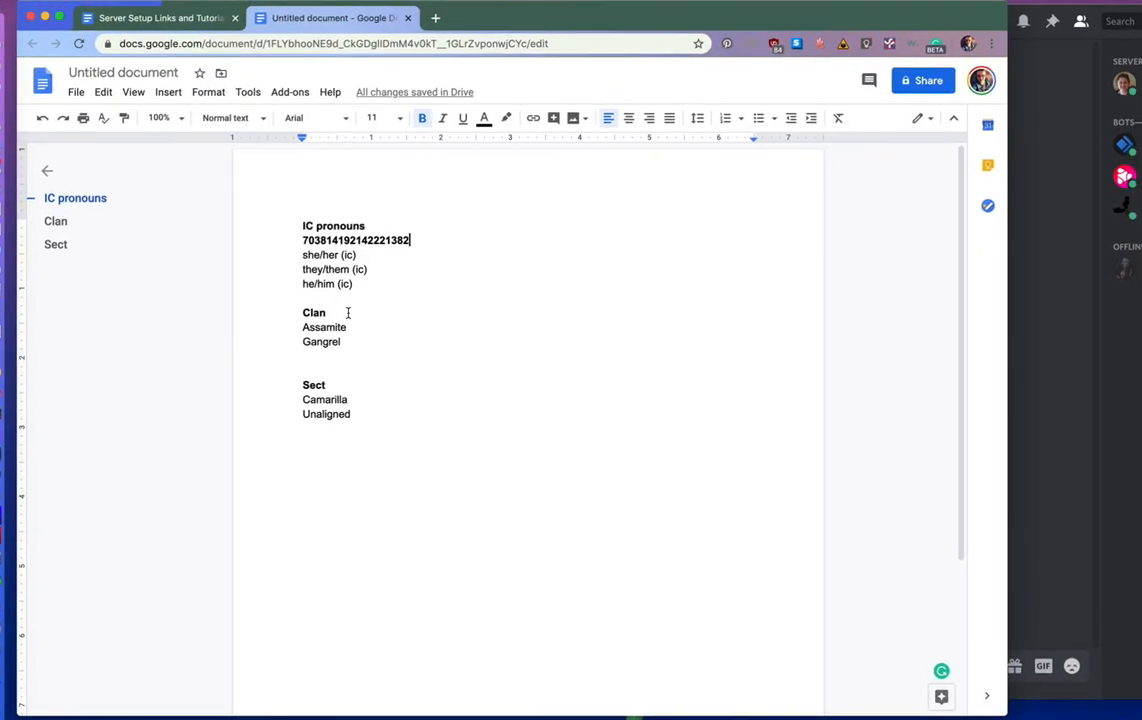
left_click(347, 314)
key("Return")
key("ctrl+v")
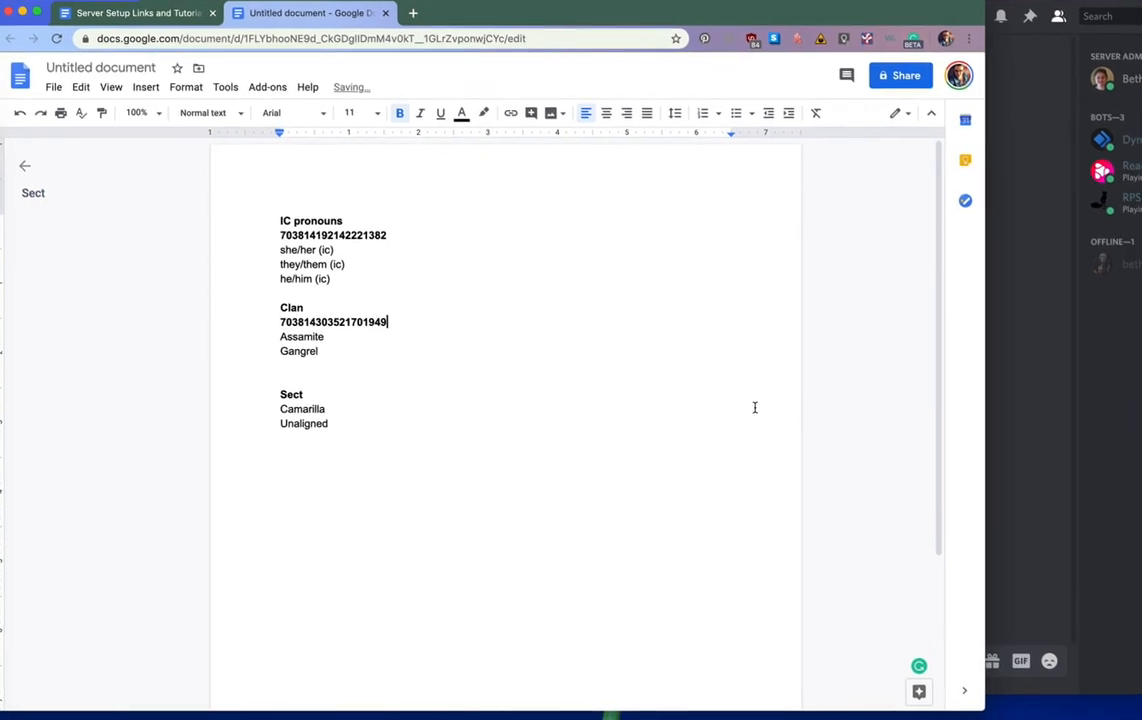
Step: Copy the sect message's ID from Discord and paste it on a new line under the "Sect" heading in Google Docs
left_click(1008, 524)
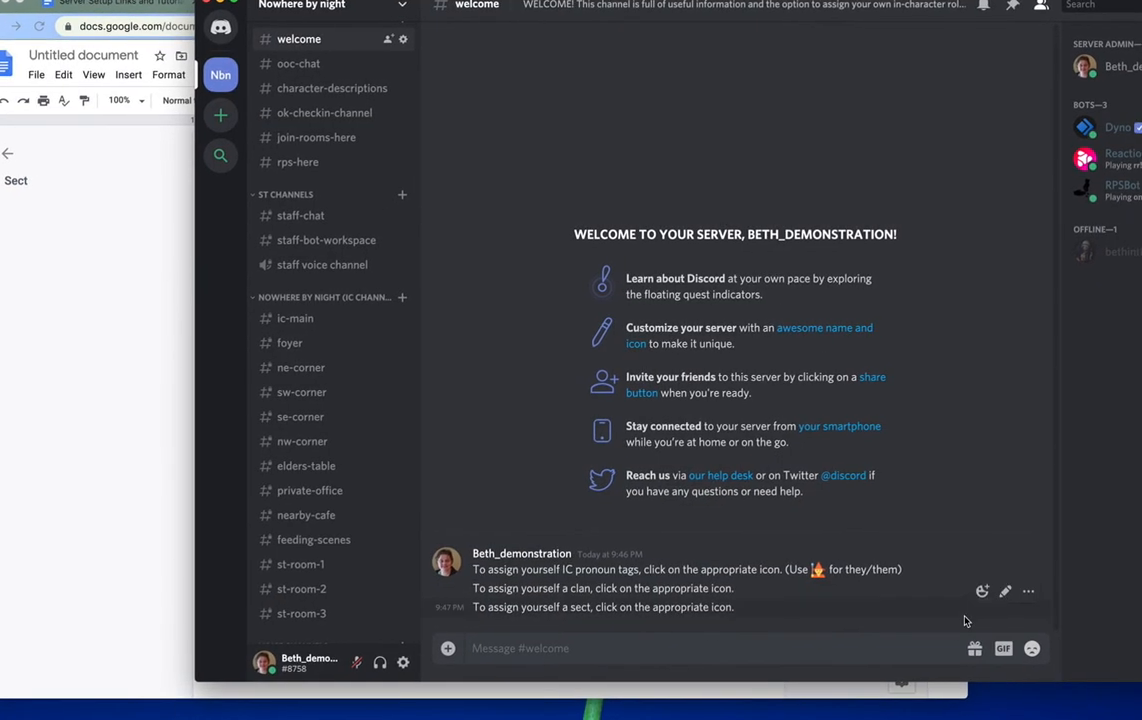
left_click(1023, 596)
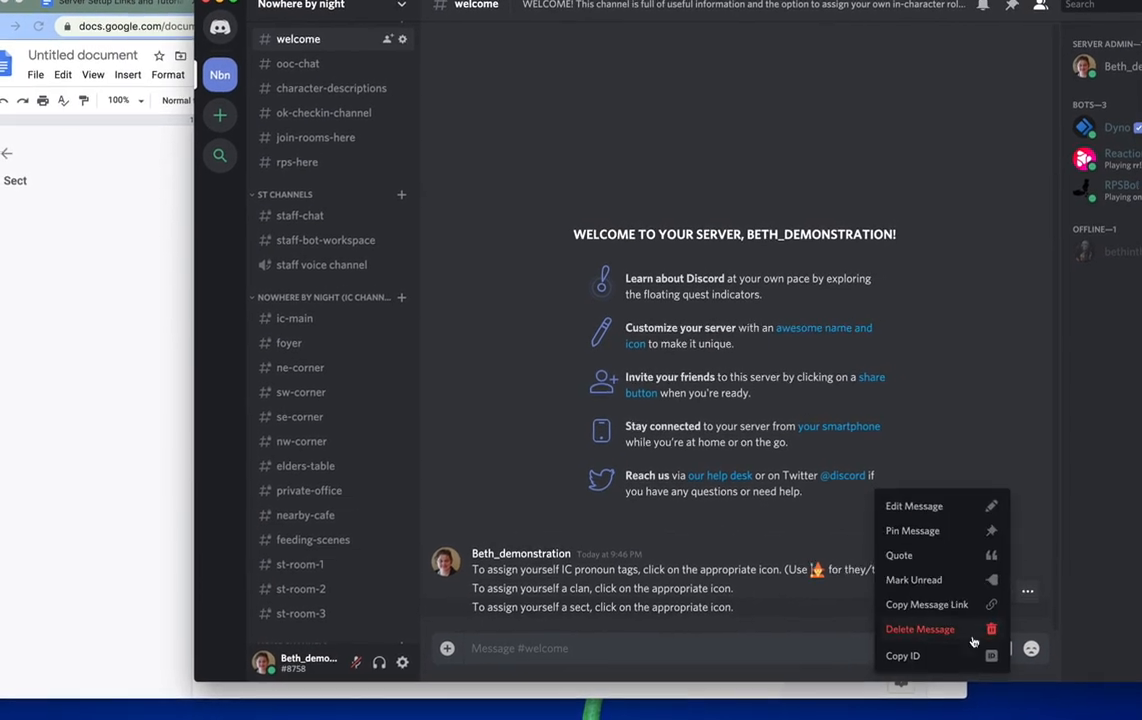
left_click(948, 657)
left_click(148, 443)
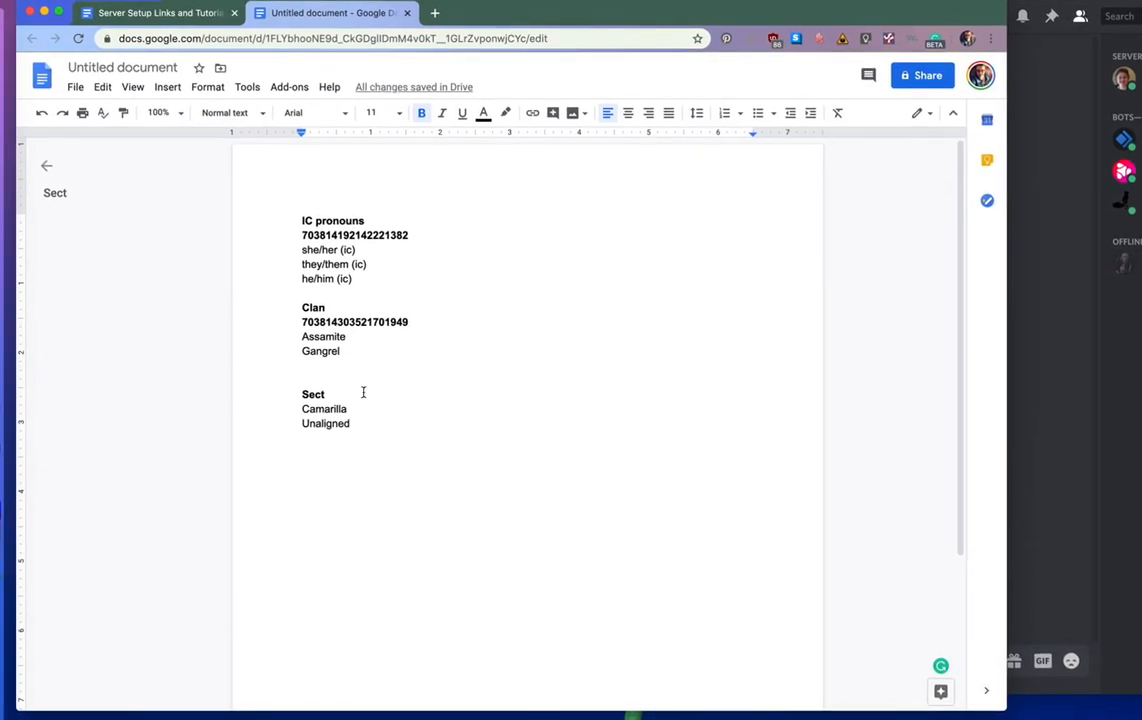
left_click(363, 392)
key("Return")
key("ctrl+v")
Step: Switch to Discord, send "rr!help" in the staff-bot-workspace channel, and examine the rr!removerole entry in the bot's command list
left_click(1018, 435)
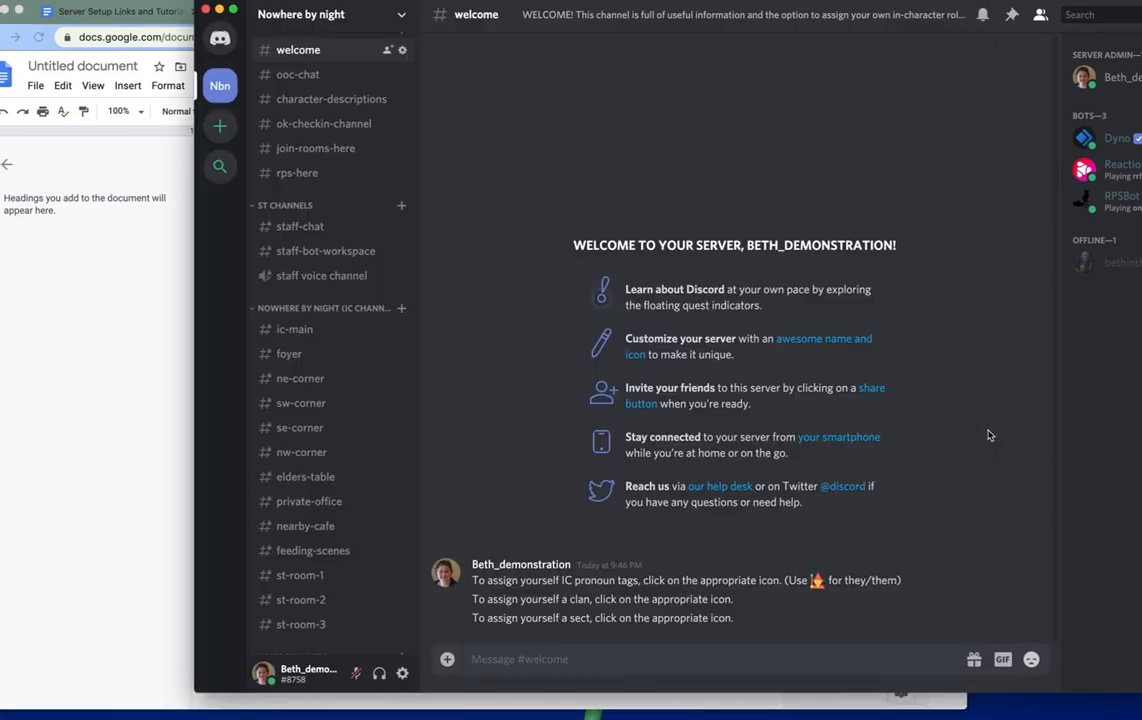
left_click(290, 256)
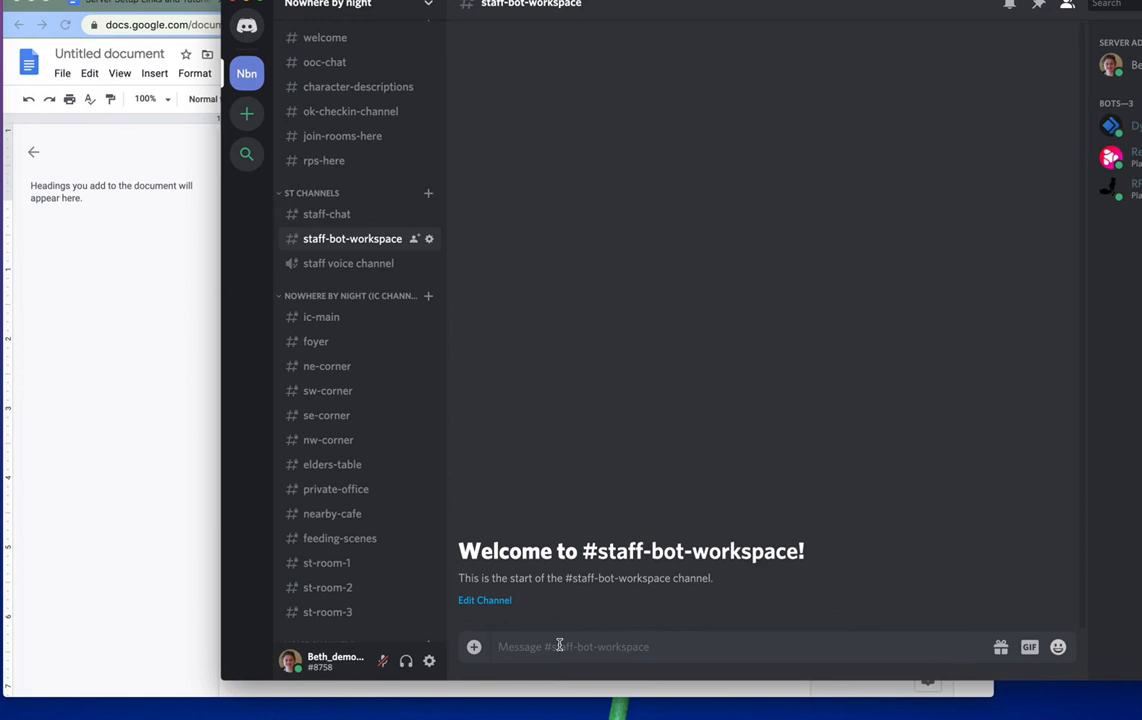
left_click_drag(642, 6, 596, 6)
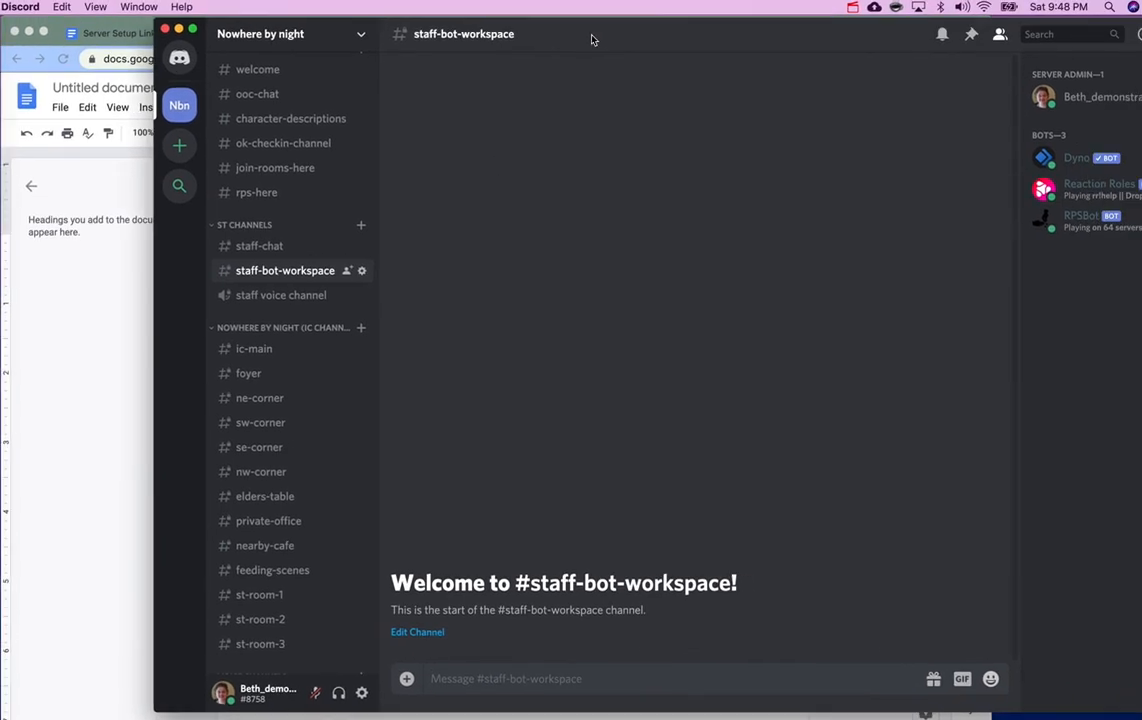
type("rr")
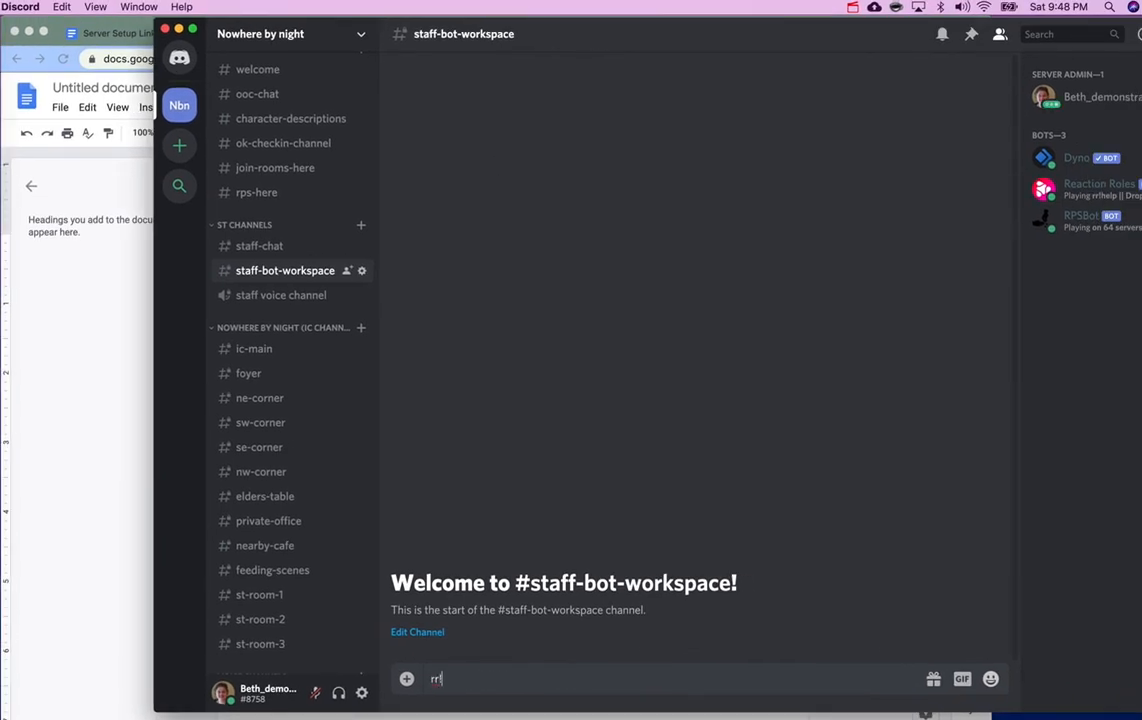
type("!help")
key("Return")
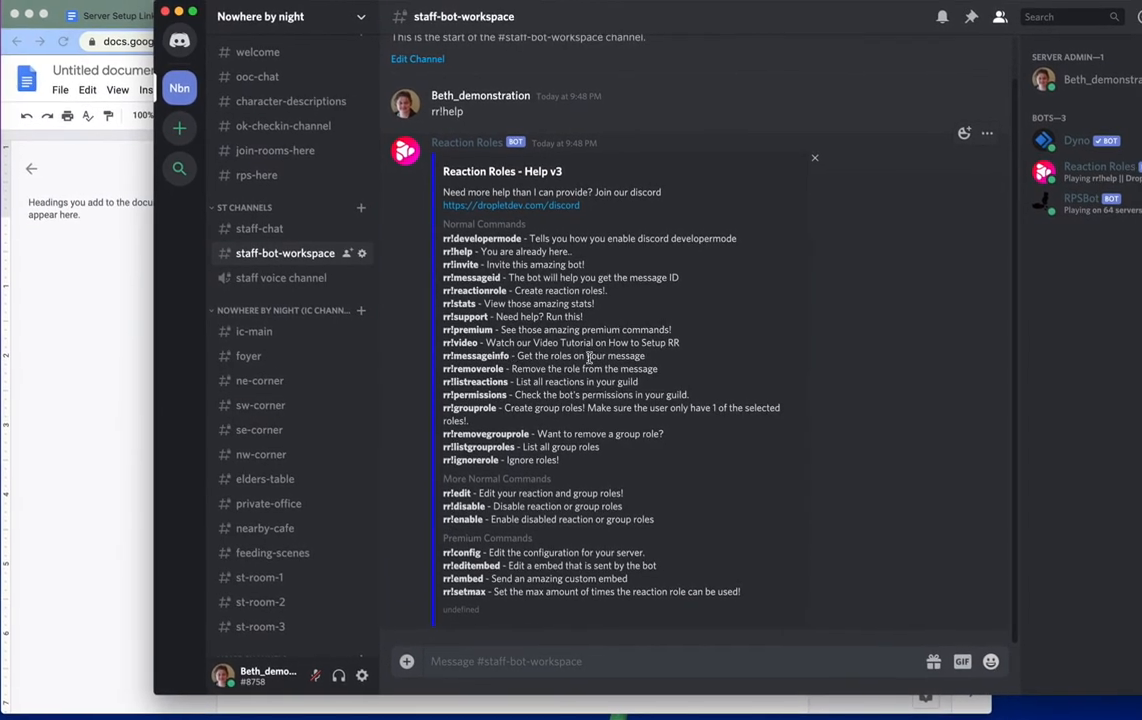
left_click_drag(657, 374, 433, 367)
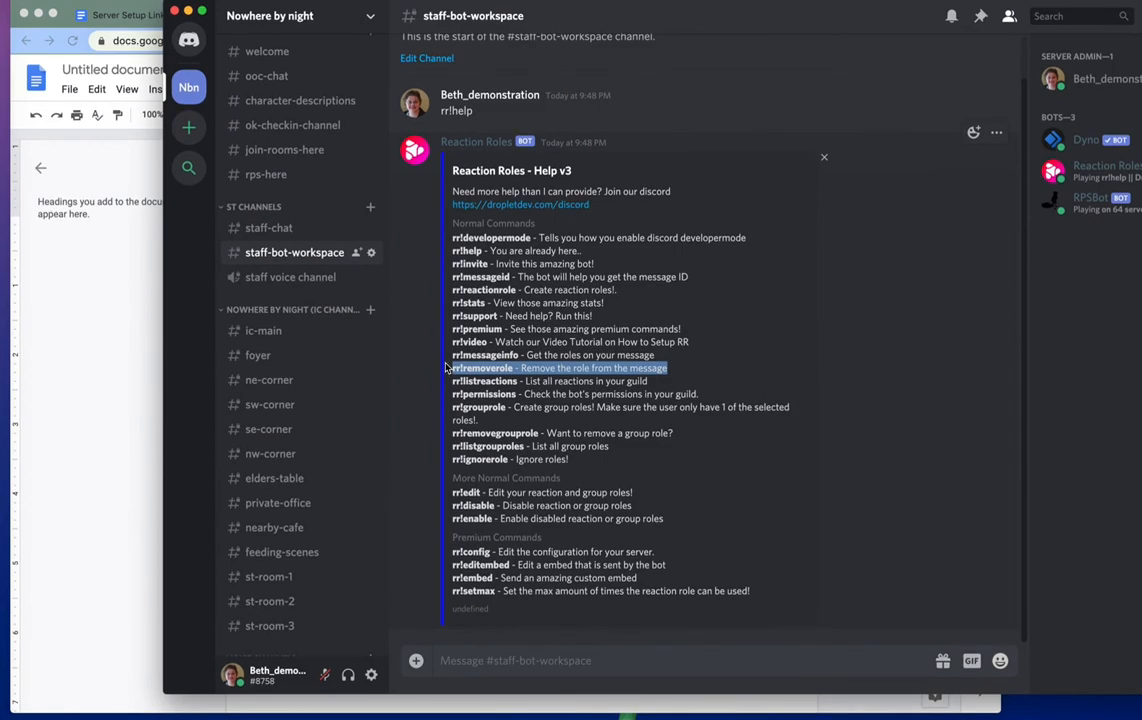
left_click(676, 419)
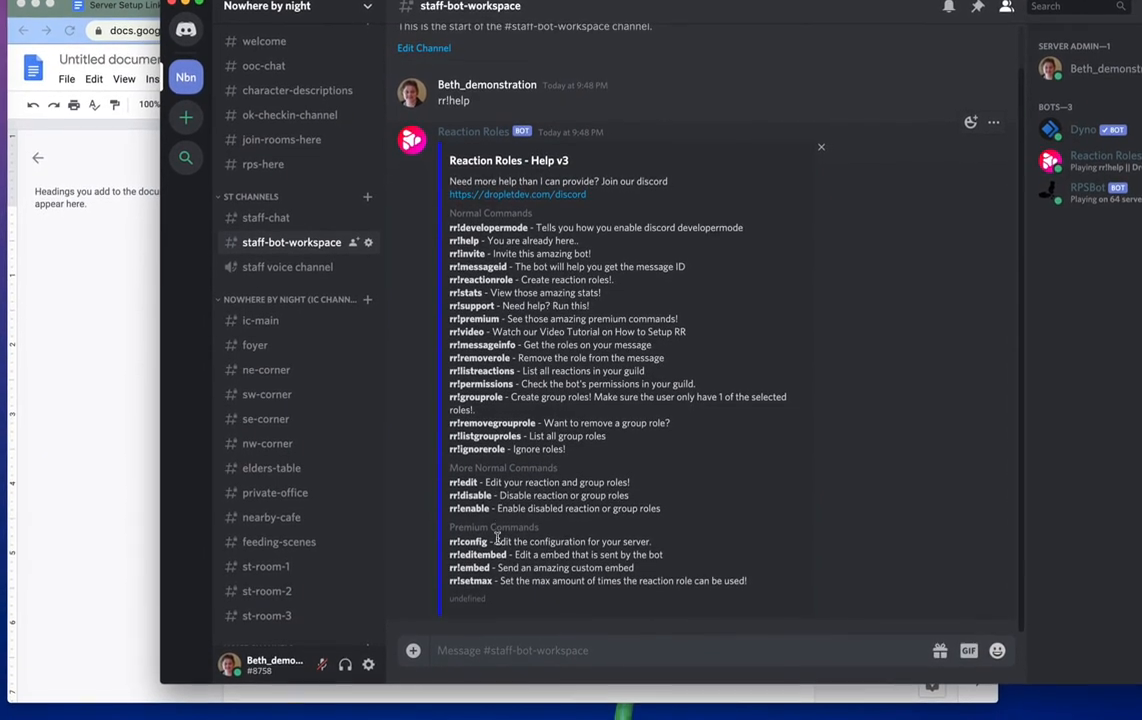
Step: Send "rr!permissions" to check the Reaction Roles bot's permissions
left_click(440, 650)
type("rr!perm")
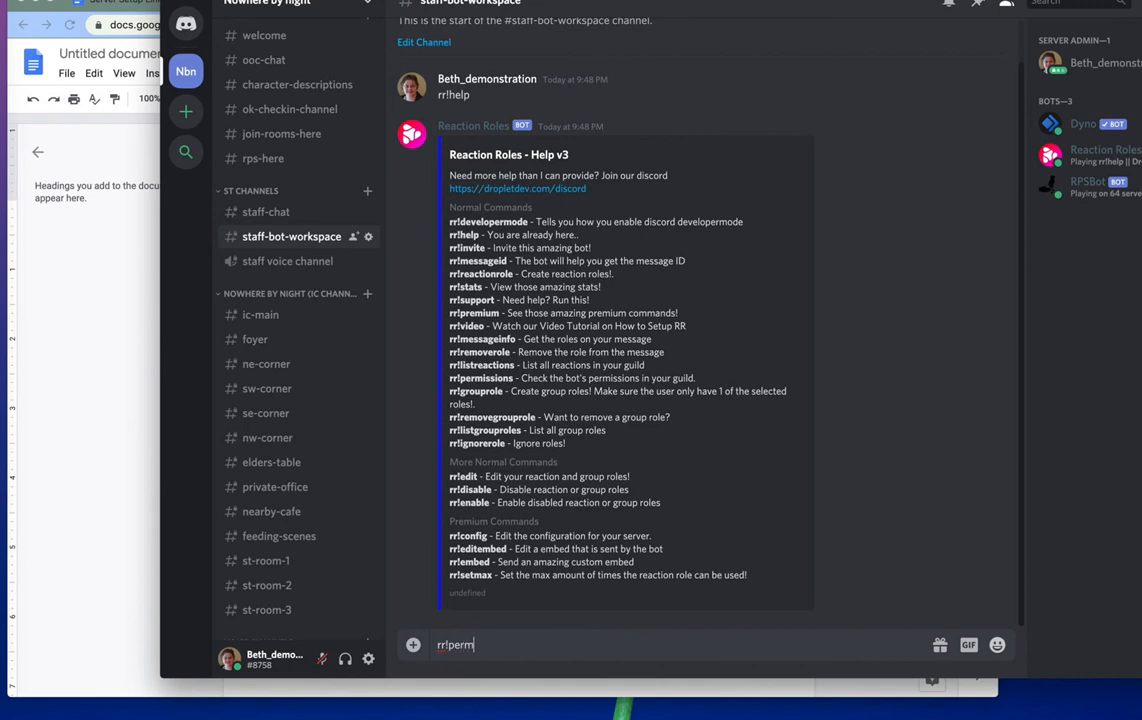
type("issions")
key("Return")
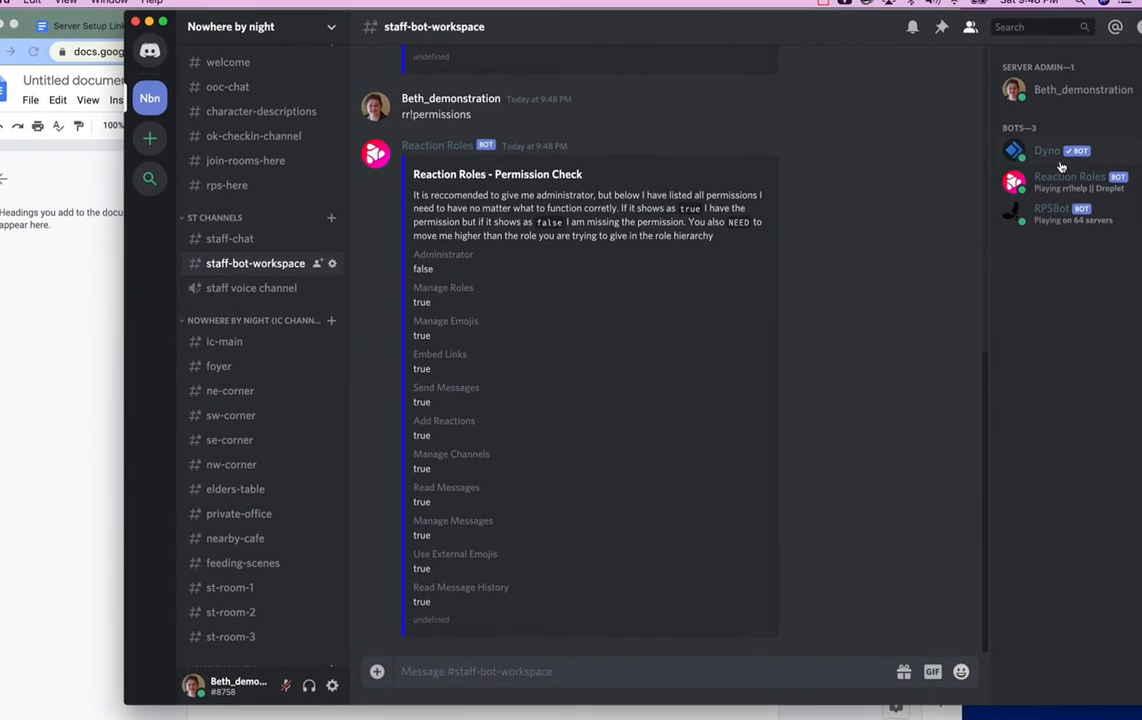
Step: Assign the server admin role to RPSBot
right_click(1043, 218)
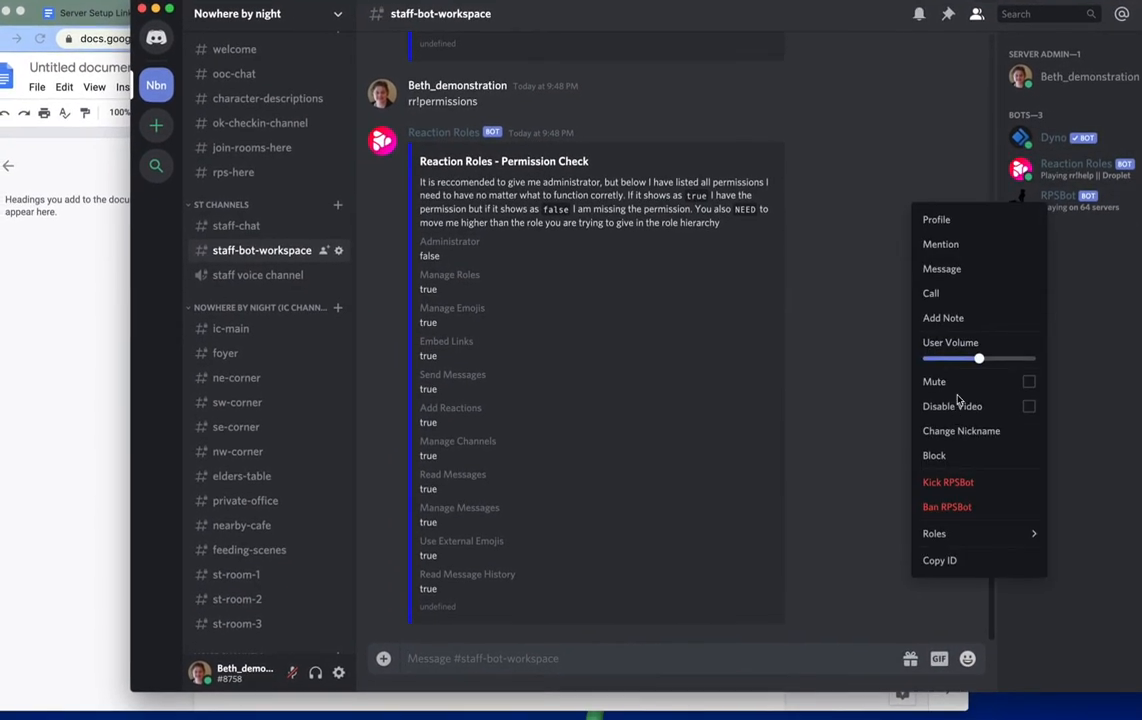
mouse_move(942, 544)
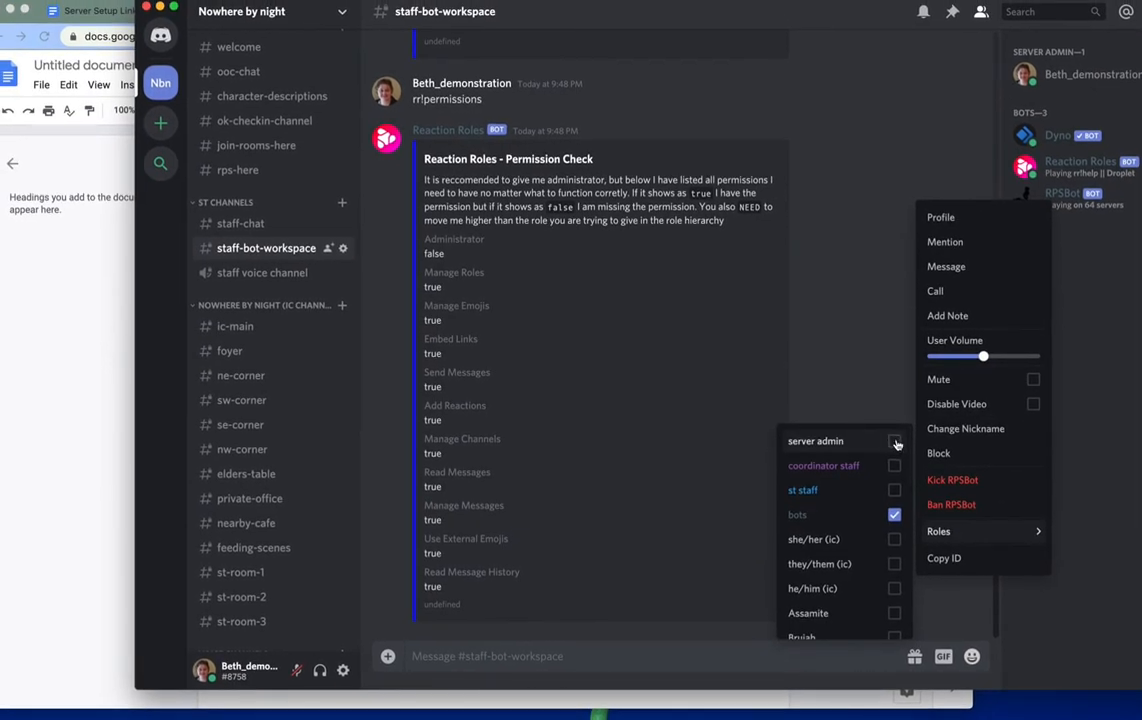
left_click(885, 436)
left_click(864, 366)
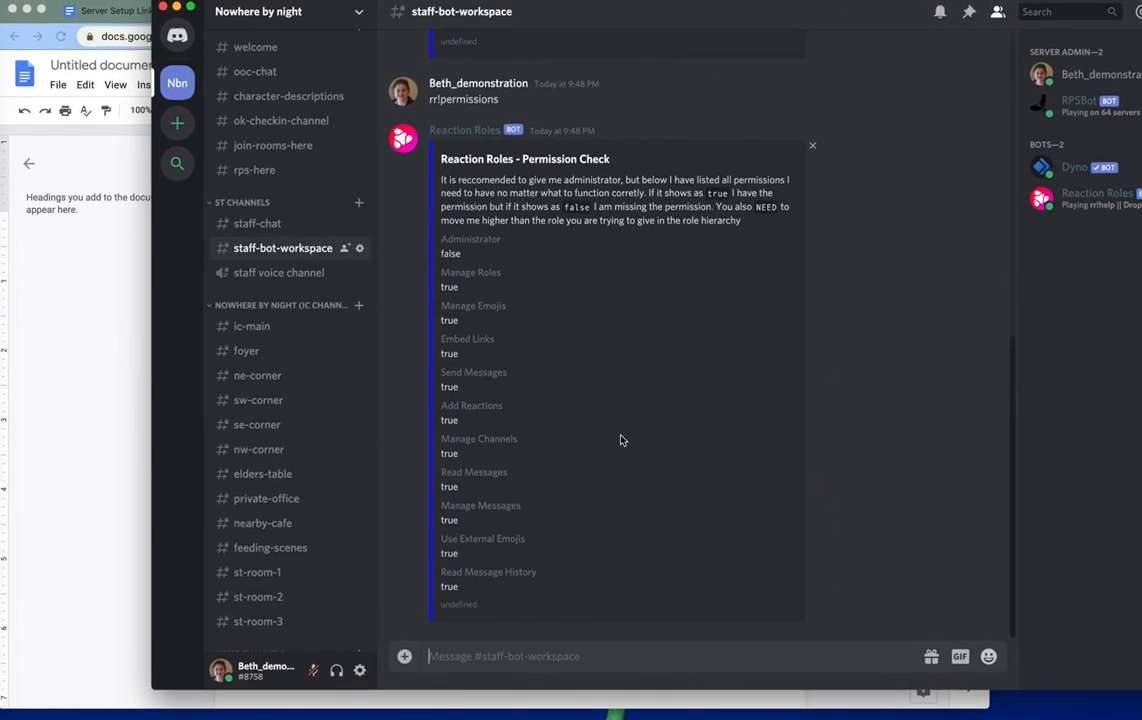
Step: Review the bot's command list and start the reaction role setup by sending "rr!reactionrole"
scroll(620, 440, "up", 5)
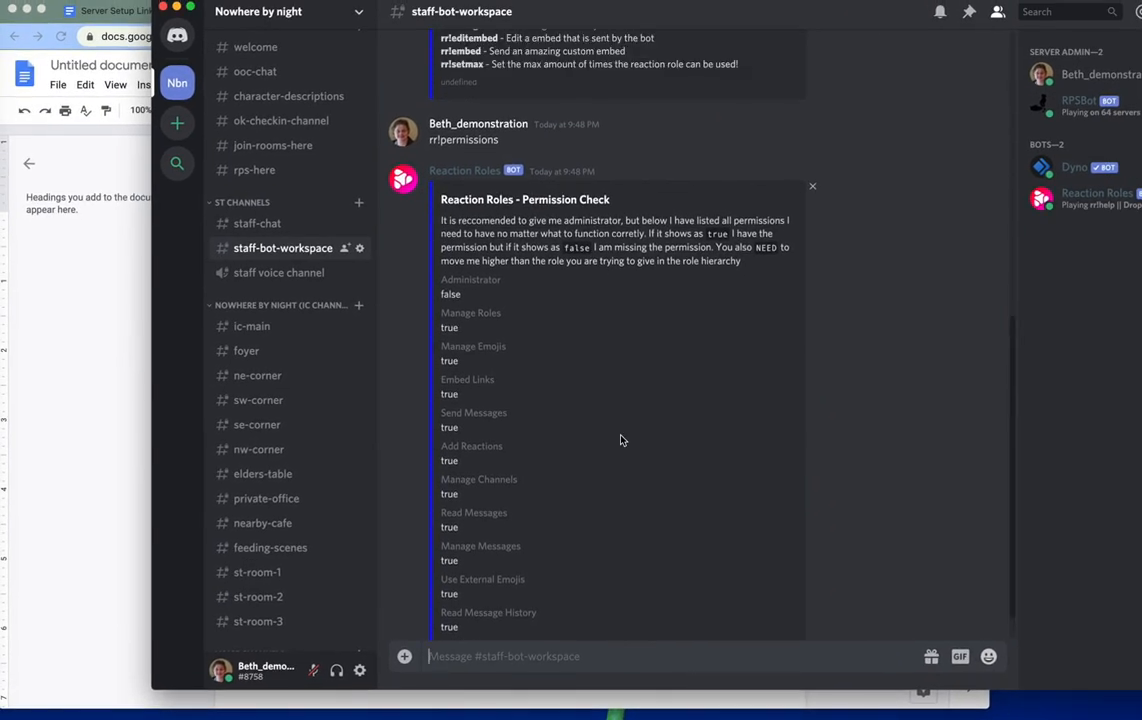
scroll(620, 440, "up", 5)
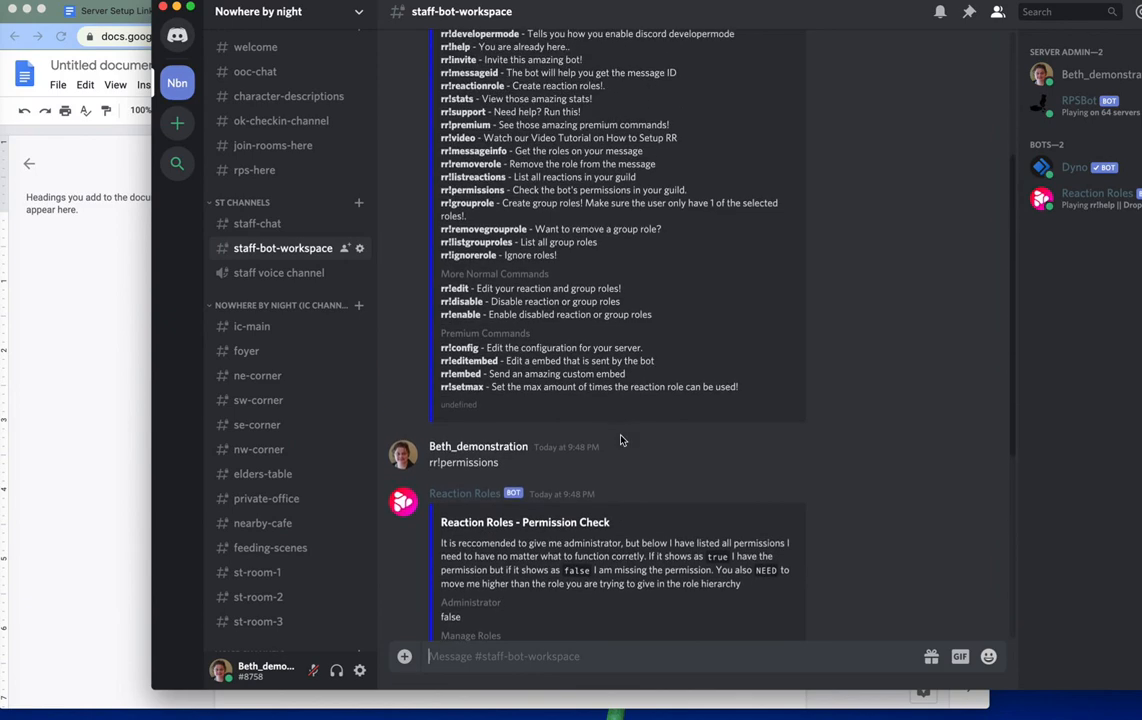
scroll(620, 432, "up", 1)
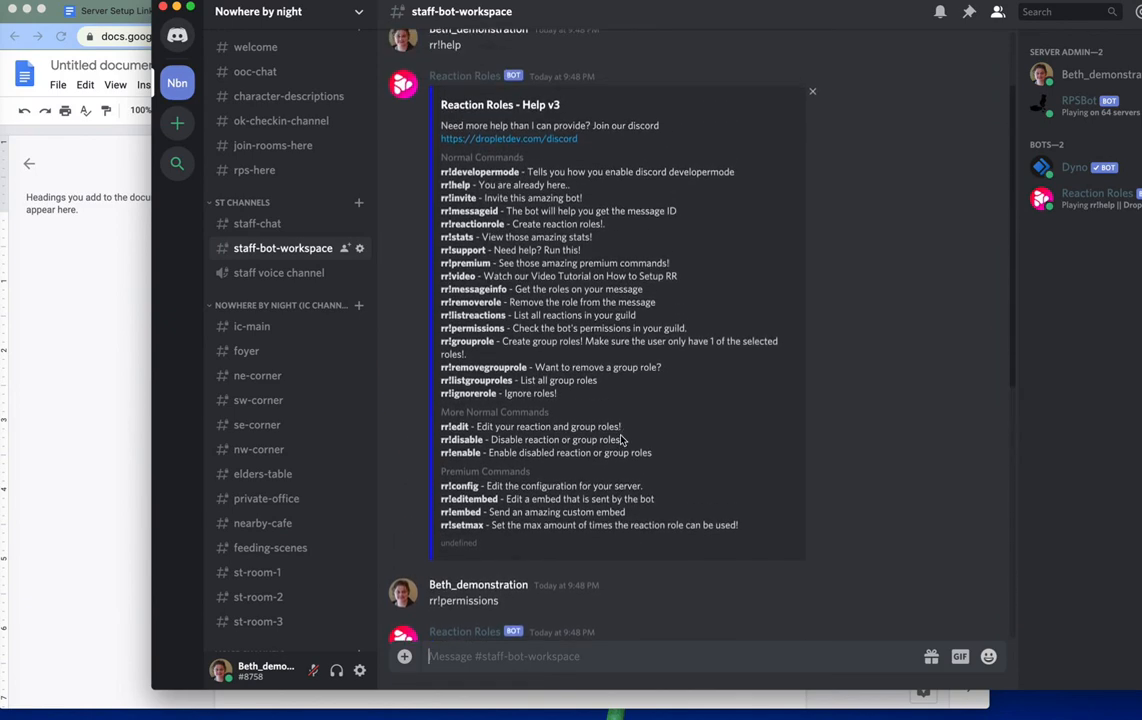
scroll(620, 440, "down", 10)
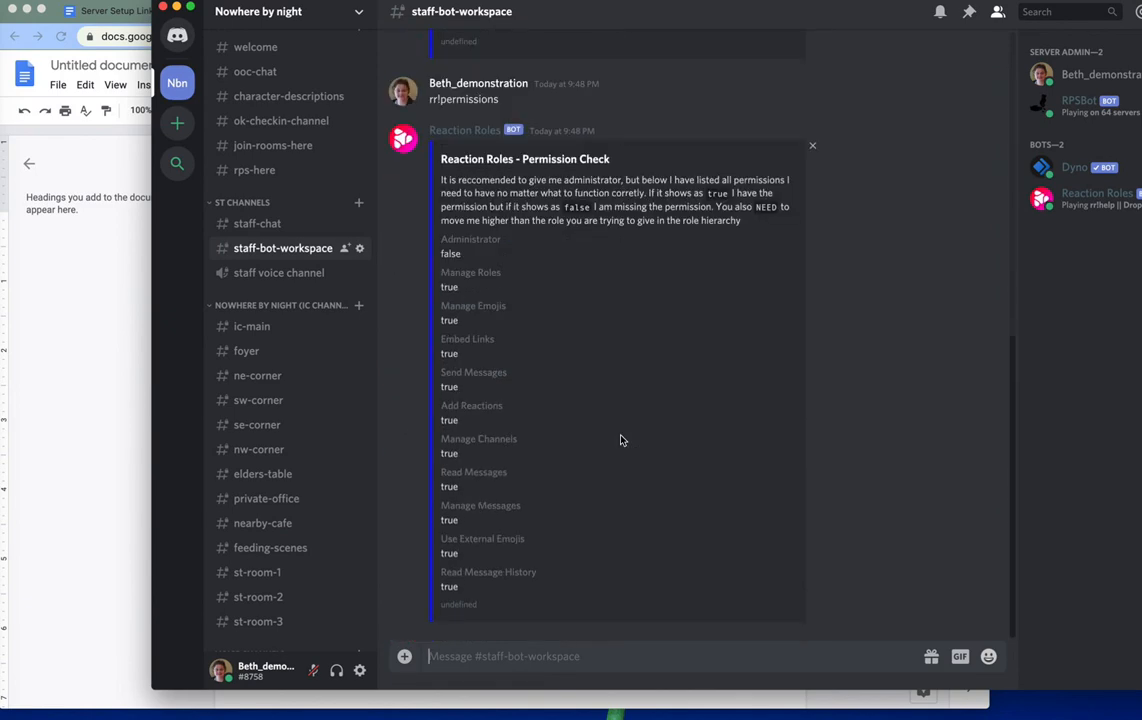
type("rr!reactionrole")
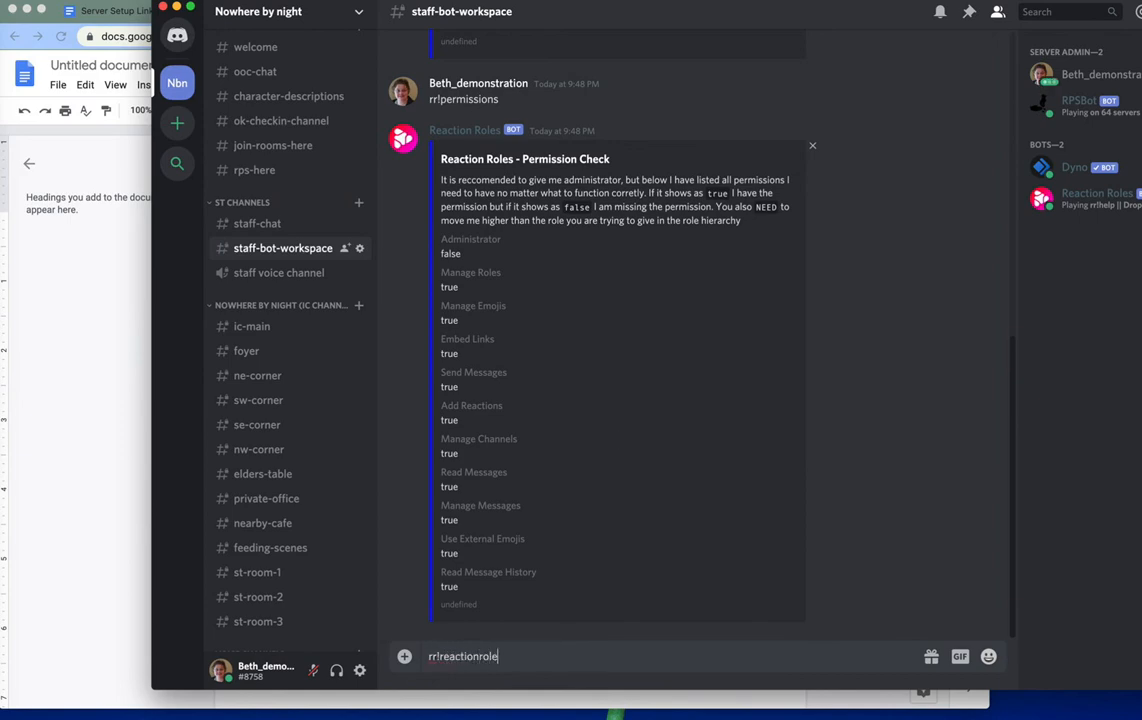
key("Return")
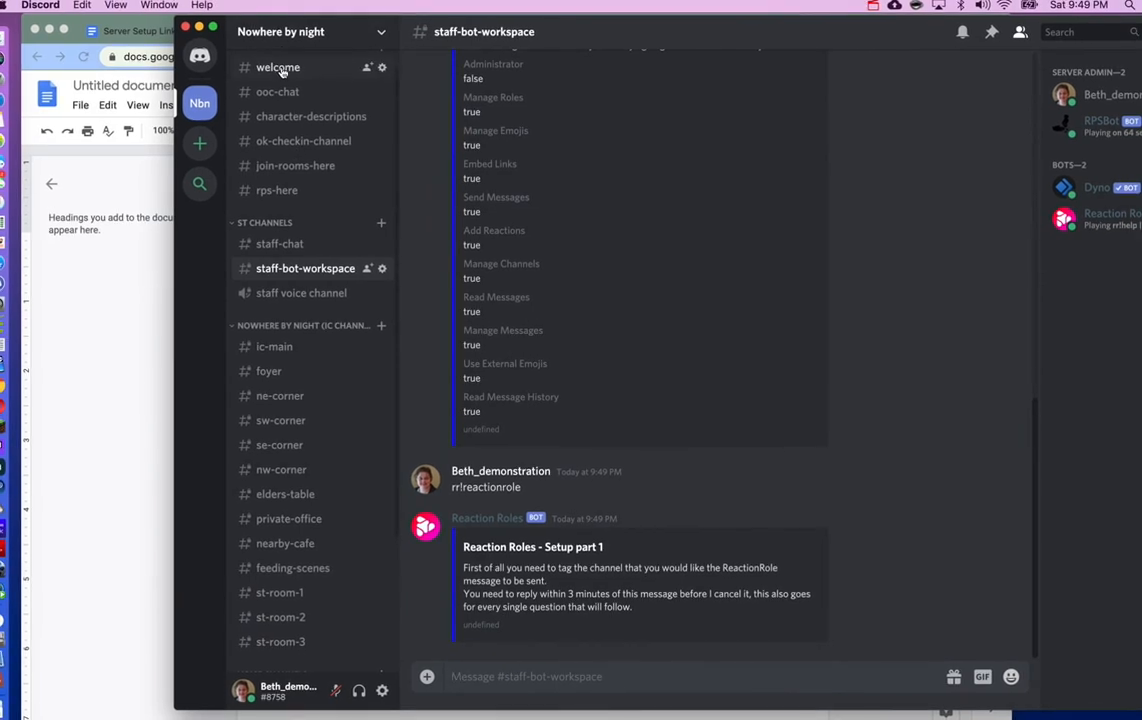
Step: Answer the bot's channel question by sending the #welcome channel tag
type("#we")
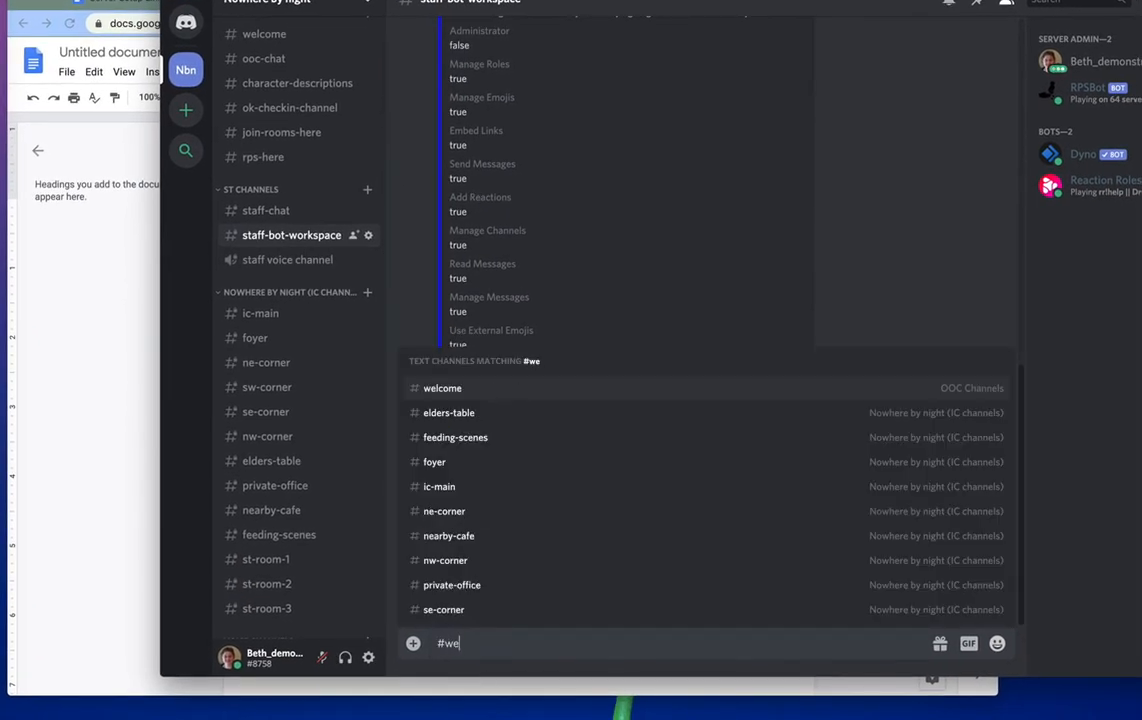
type("lcome")
key("Tab")
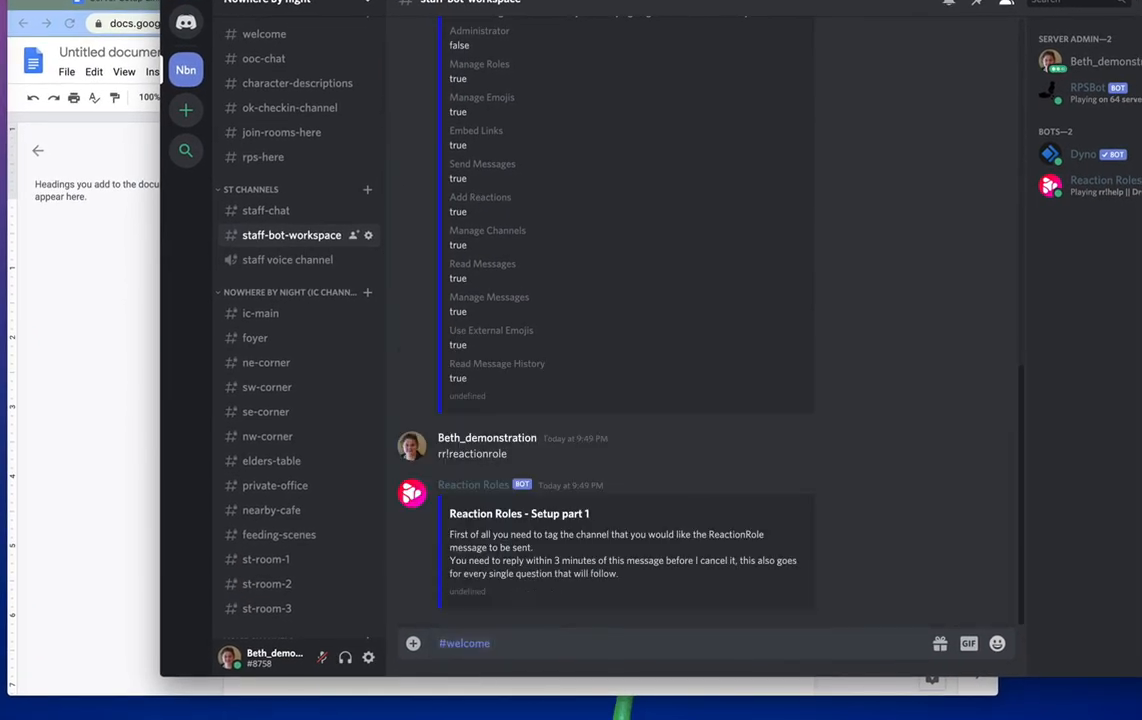
key("Return")
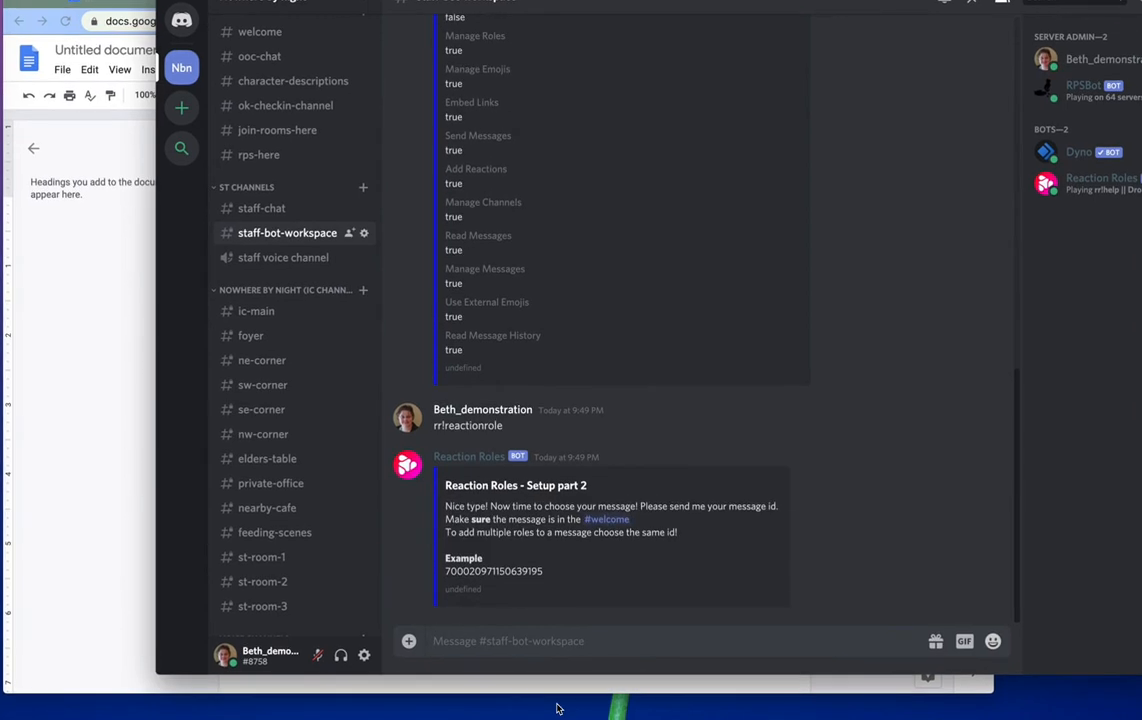
left_click(117, 415)
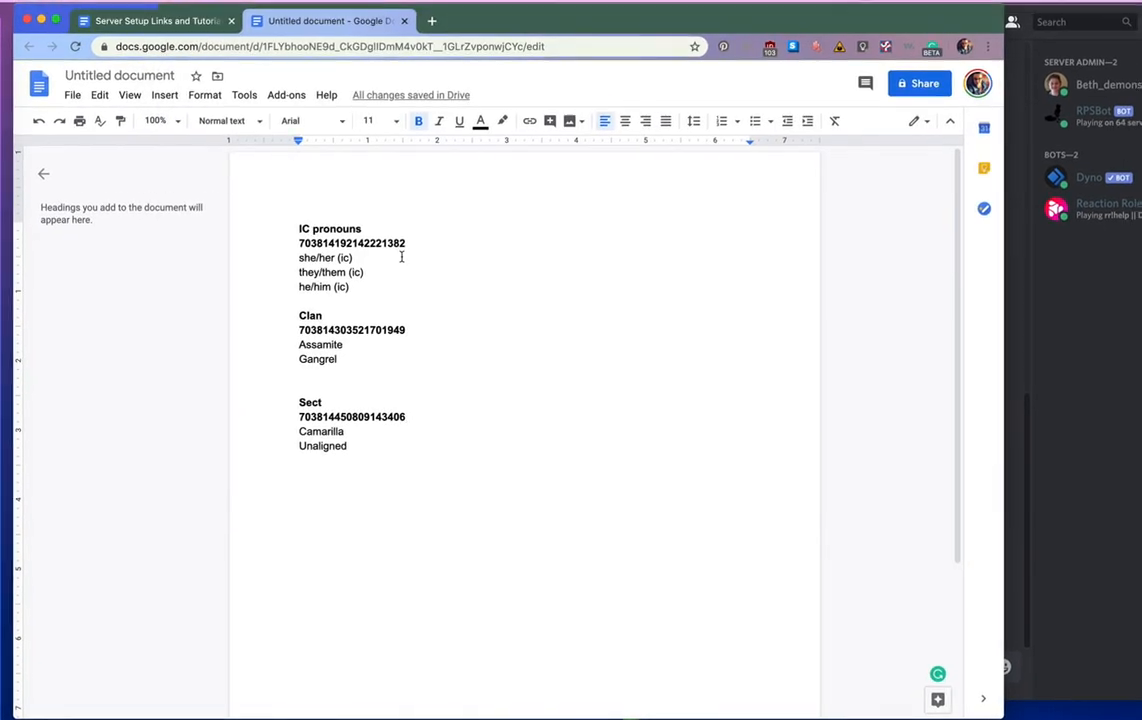
left_click_drag(424, 233, 311, 233)
key("super+c")
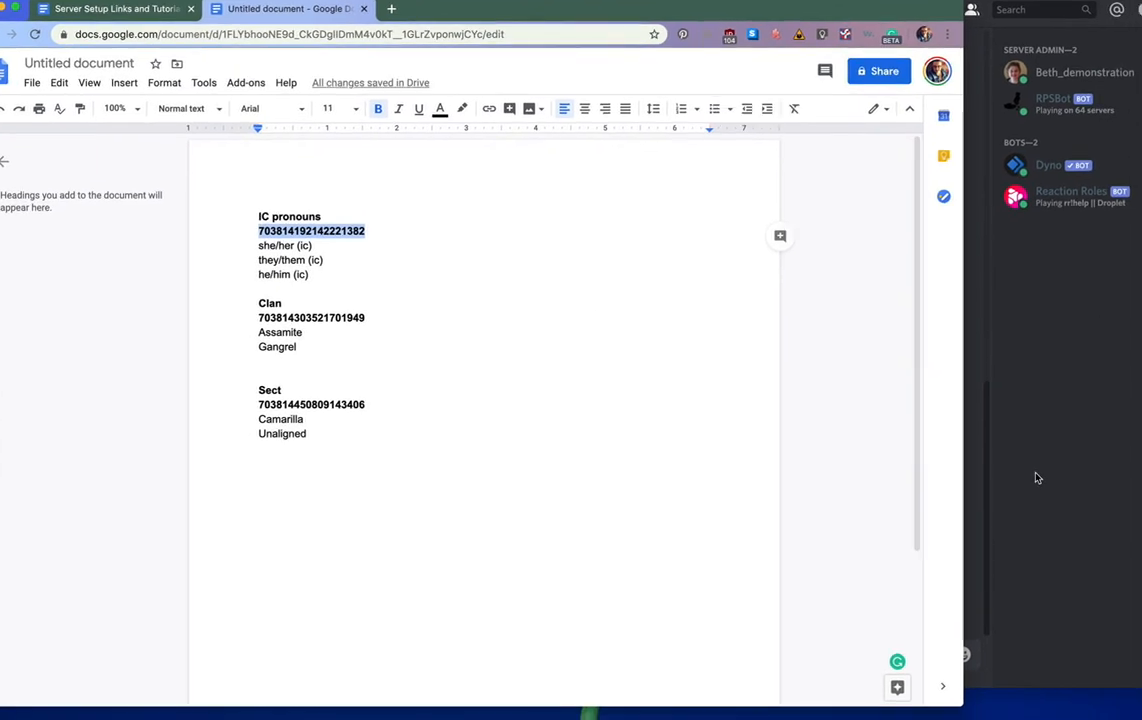
left_click(1082, 490)
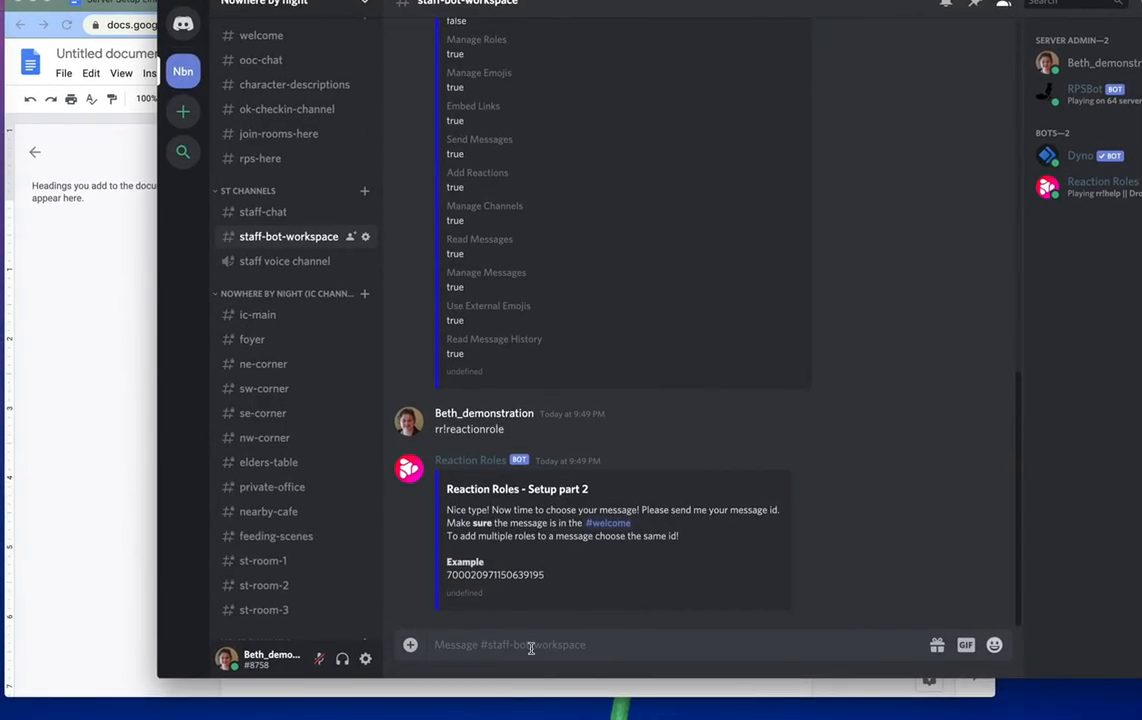
left_click(20, 405)
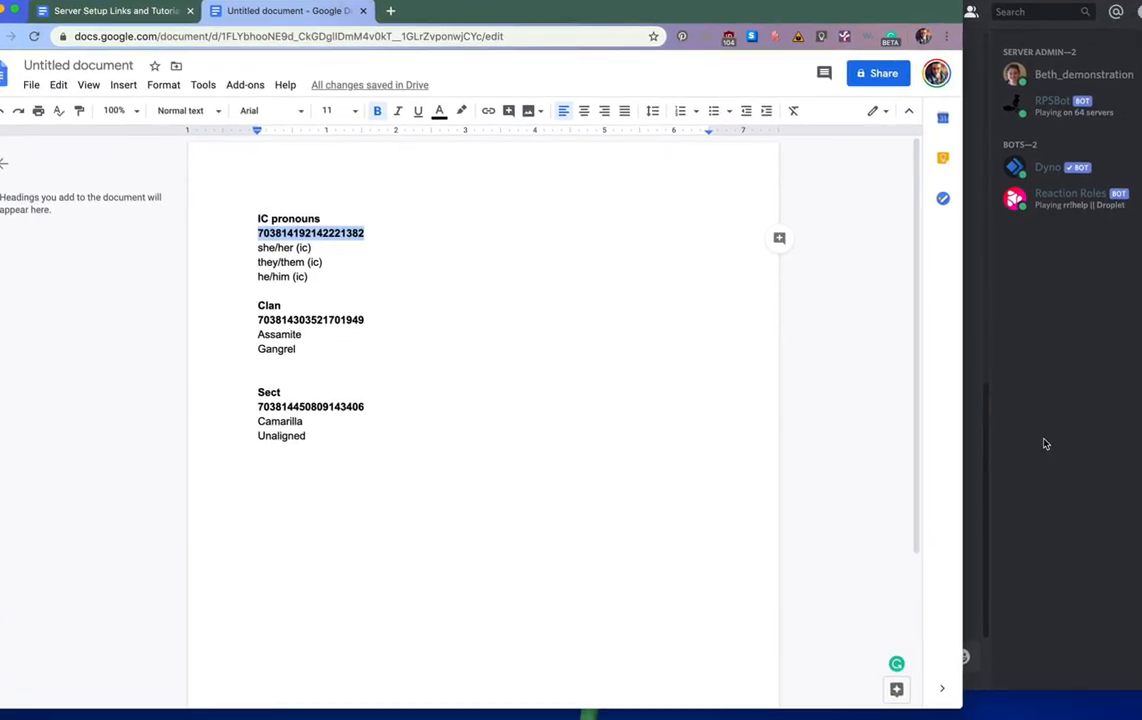
left_click(1045, 443)
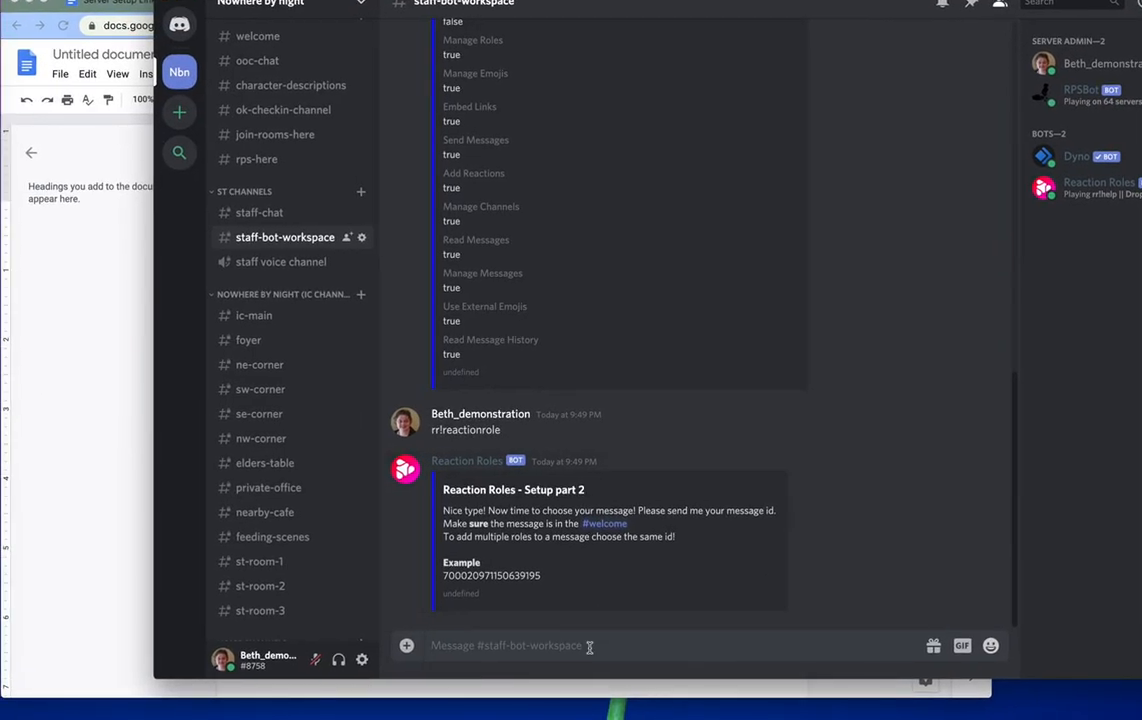
key("super+v")
key("Return")
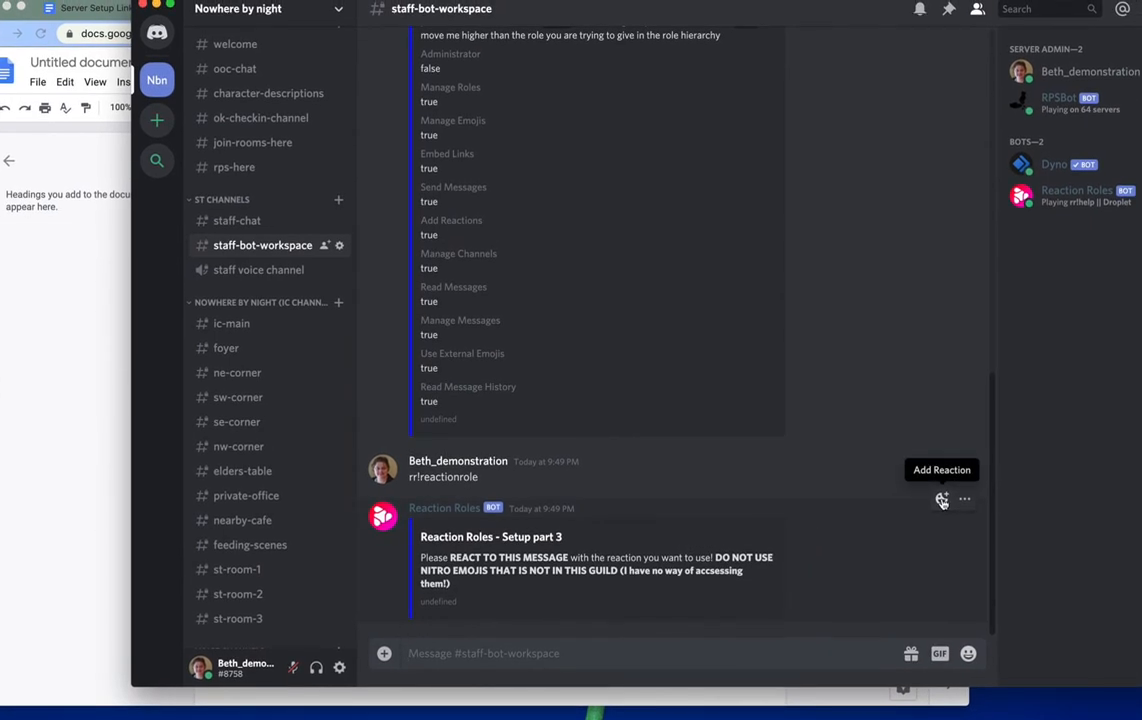
left_click(942, 501)
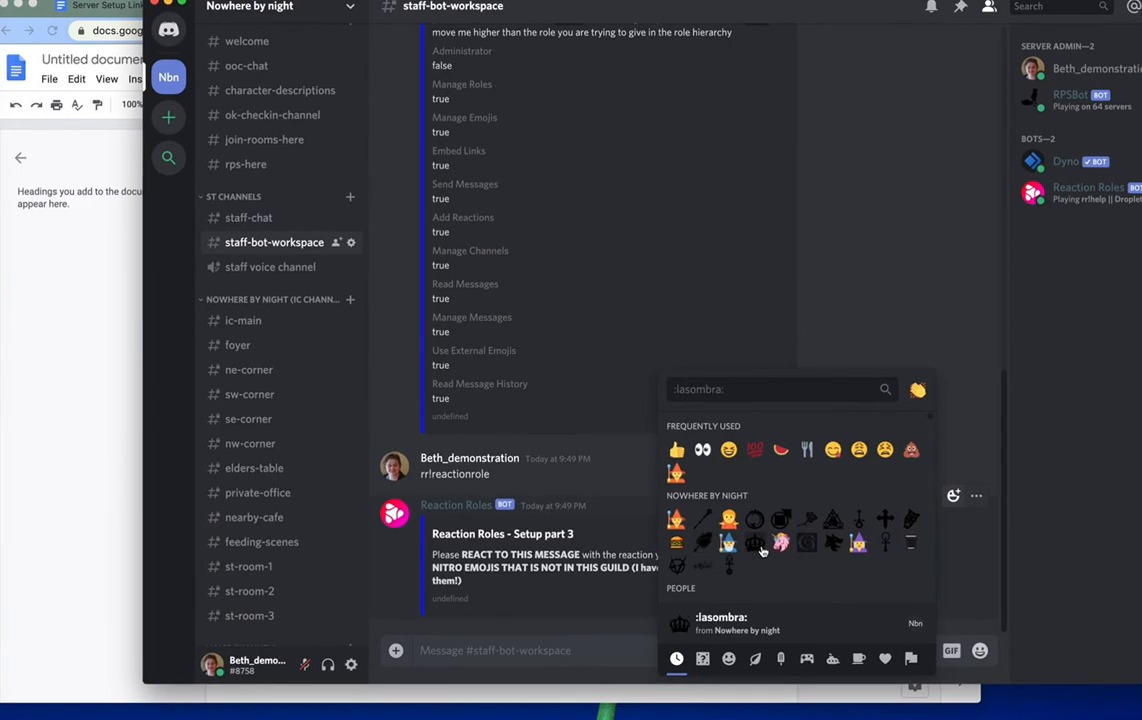
left_click(853, 547)
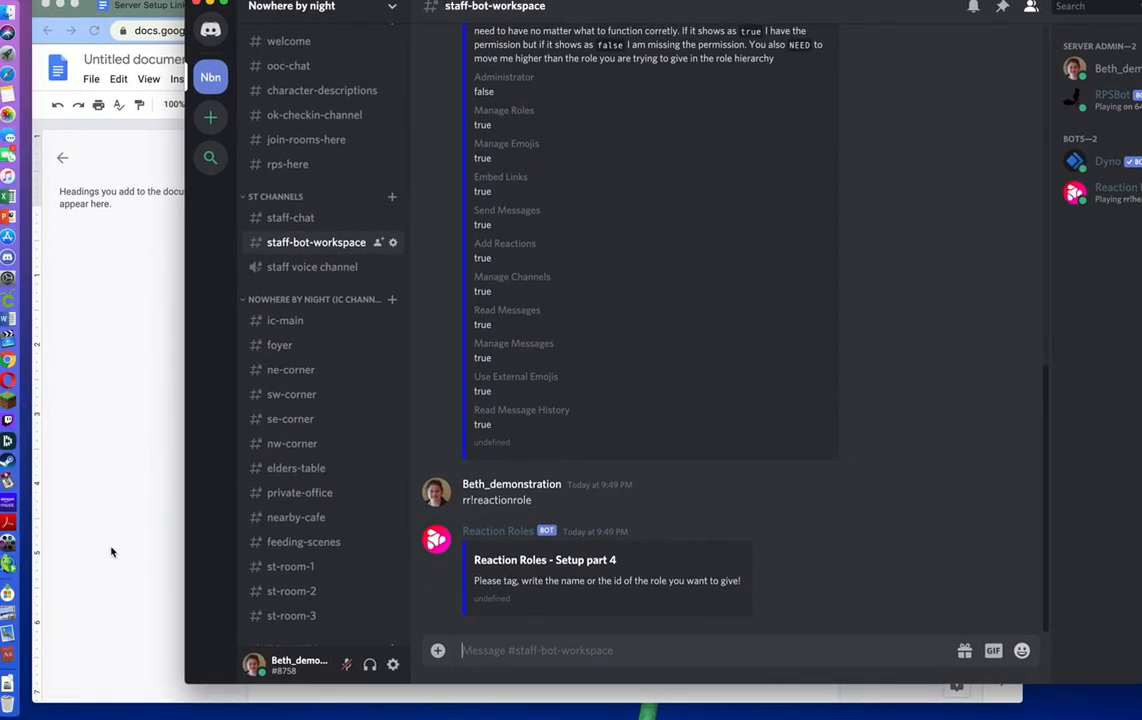
Step: Give the bot the role name "she/her (ic)" copied from the Google Docs notes and choose reaction role type 1
left_click(112, 552)
left_click_drag(356, 262, 291, 261)
key("super+c")
left_click(1098, 414)
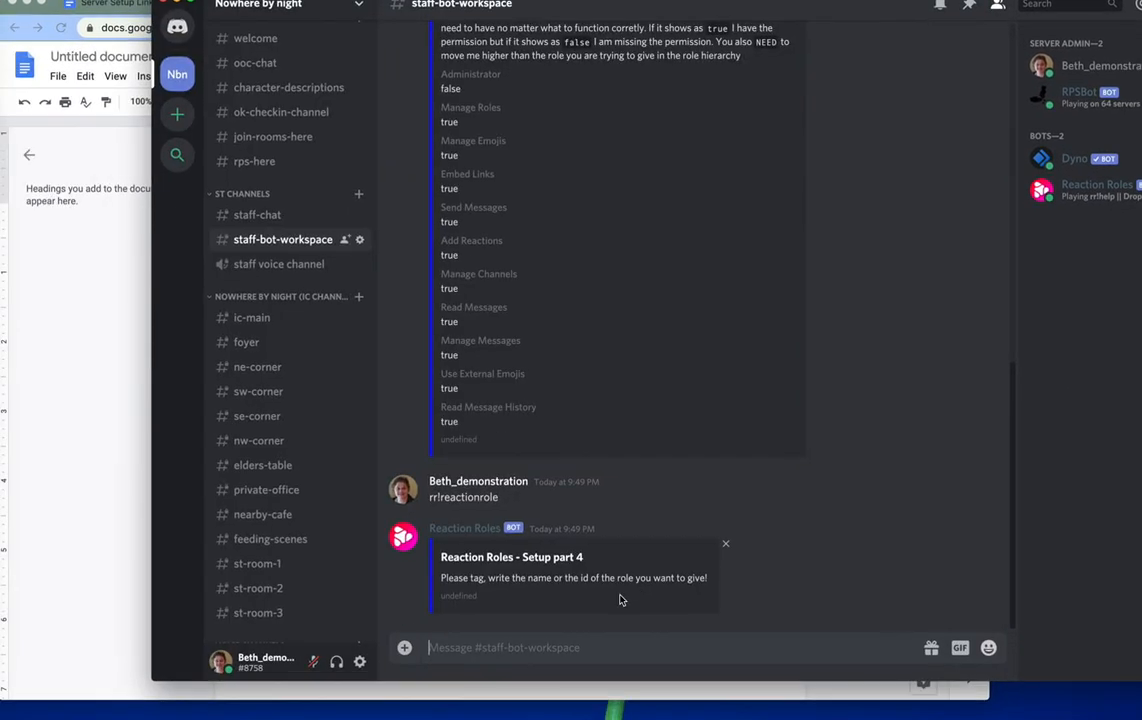
key("super+v")
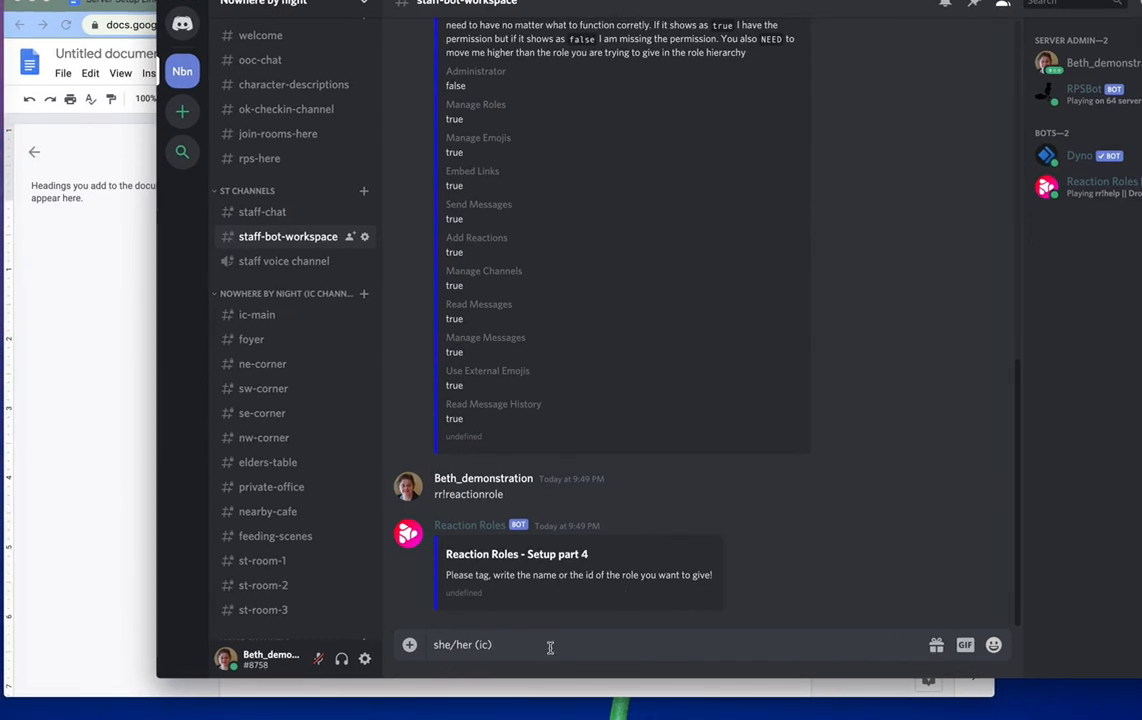
key("Return")
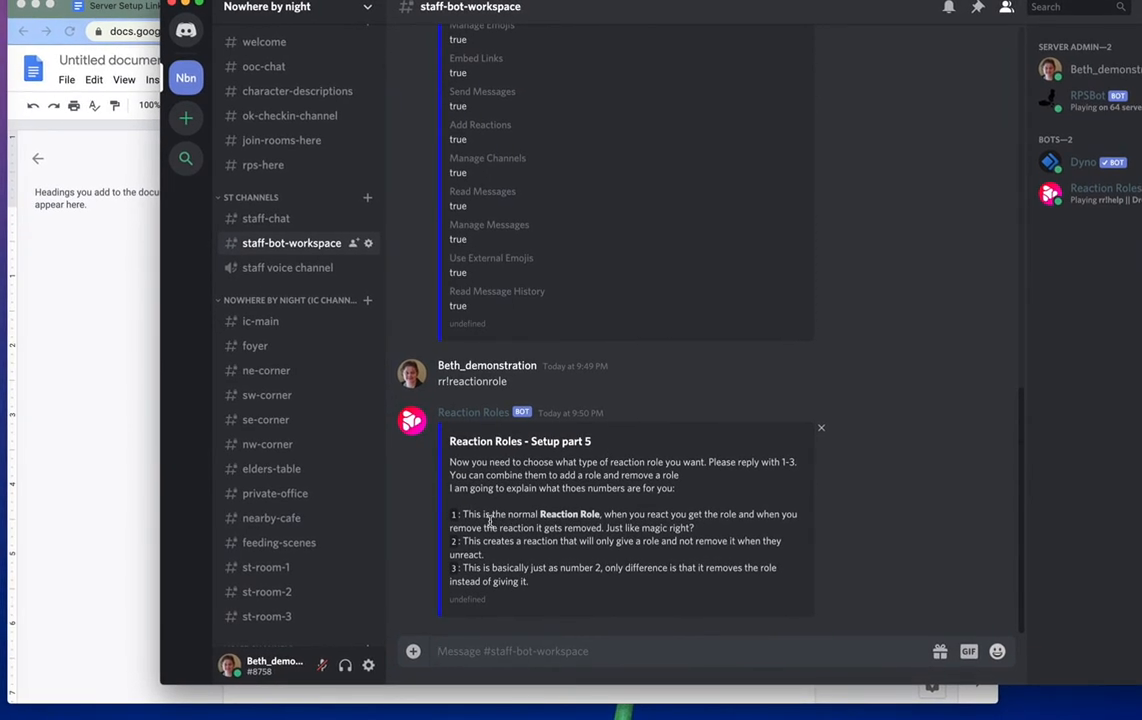
type("1")
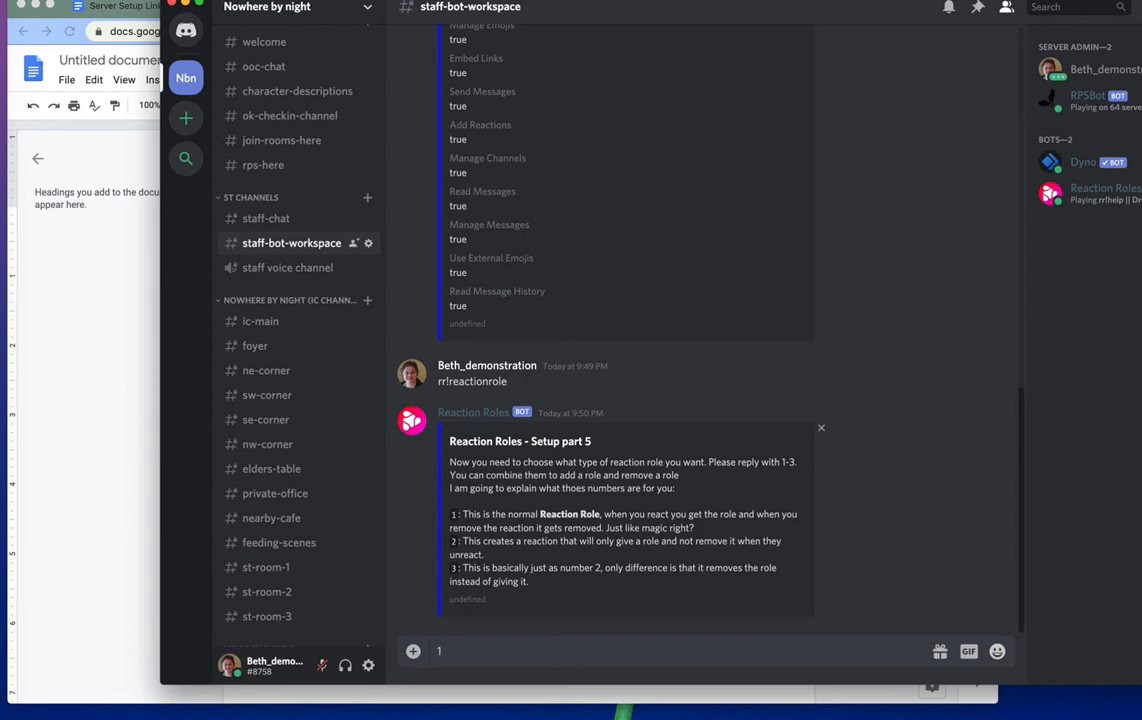
key("Return")
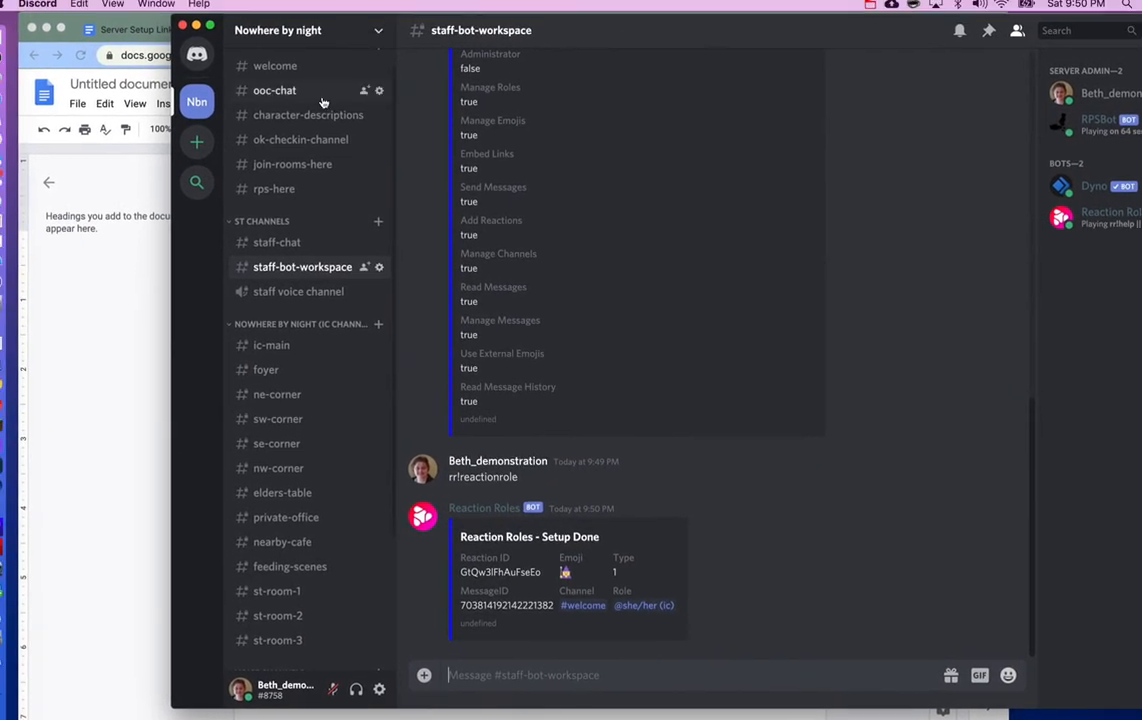
Step: Add your own purple-robed wizard reaction to the IC pronoun message in the #welcome channel
left_click(310, 68)
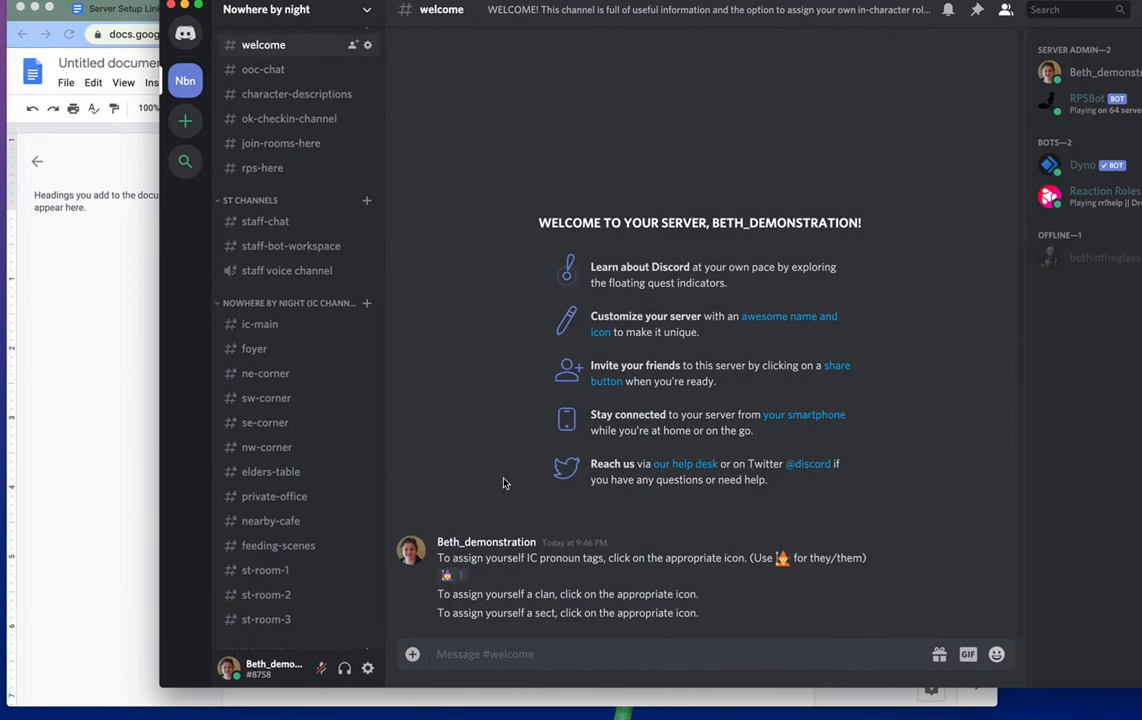
mouse_move(463, 575)
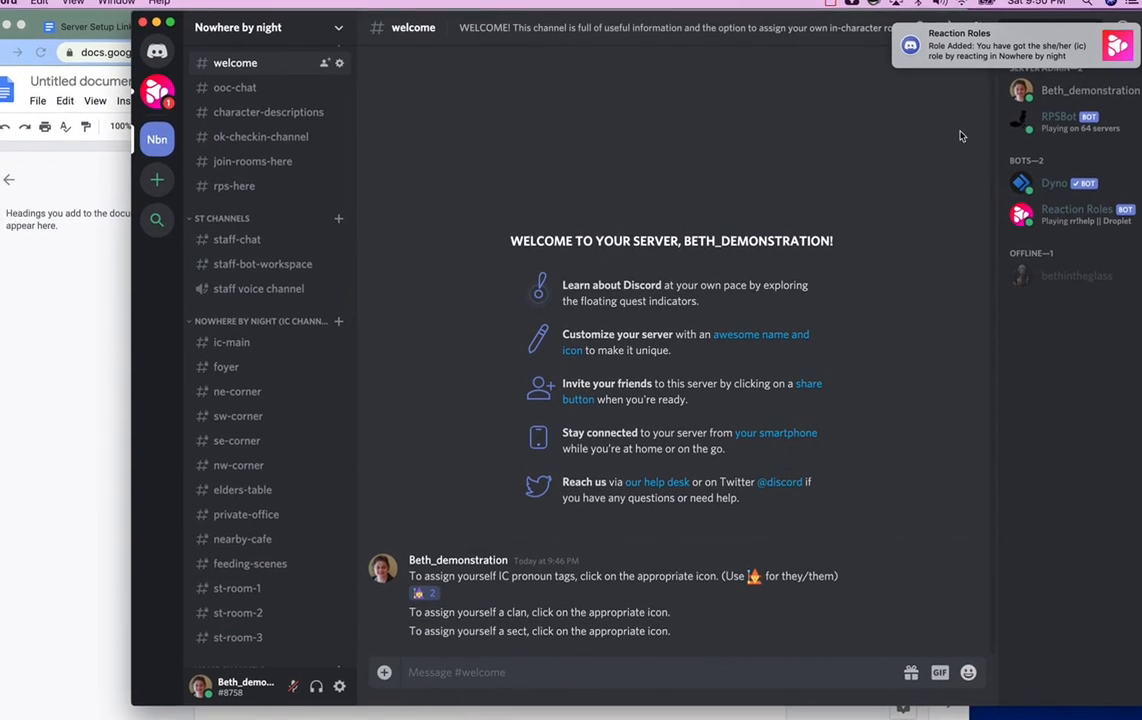
Step: Check the roles on your own member profile and read the direct message from the Reaction Roles bot
left_click_drag(844, 28, 742, 86)
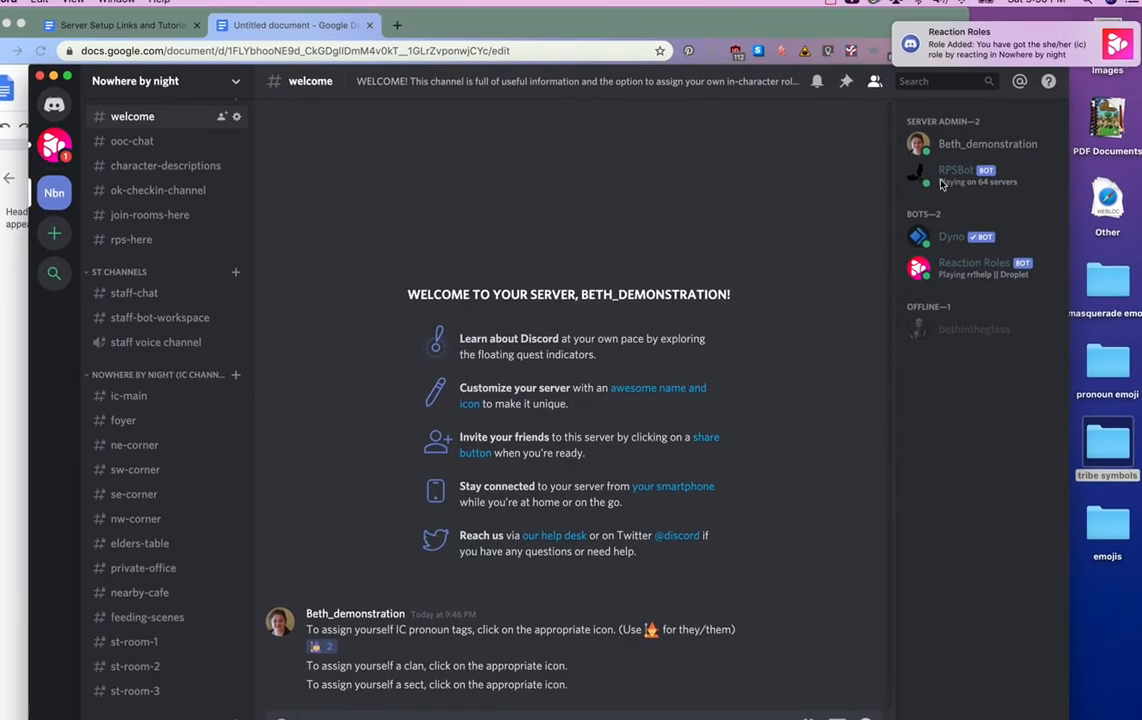
left_click(944, 149)
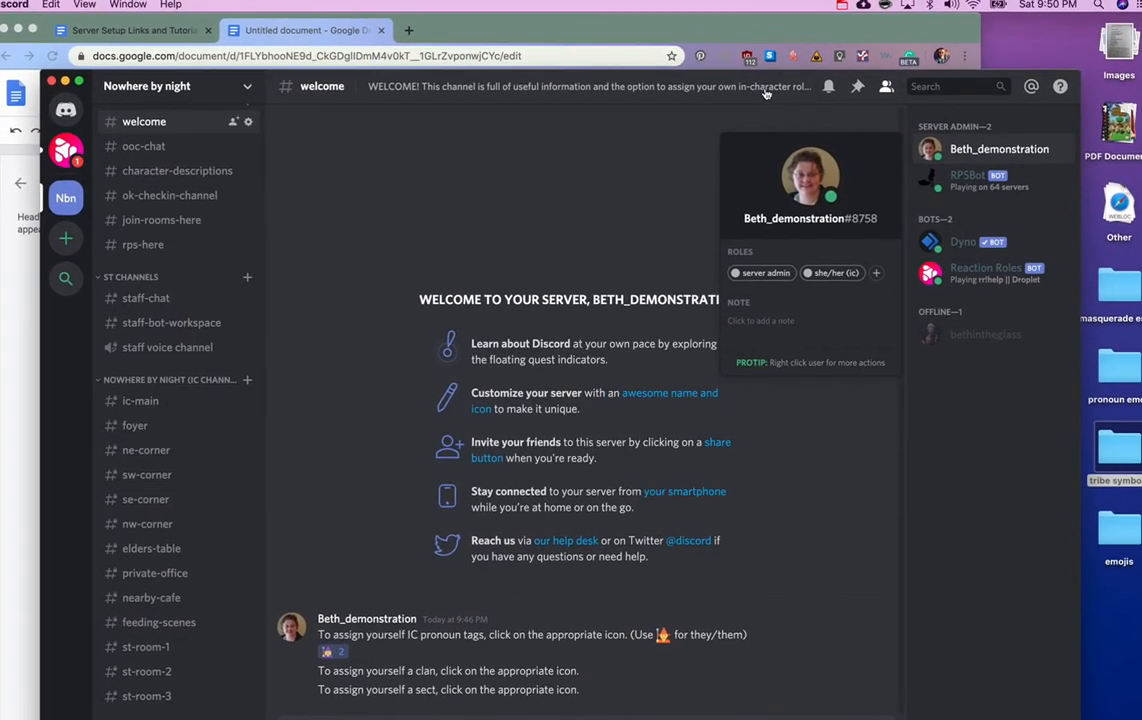
left_click_drag(768, 79, 838, 39)
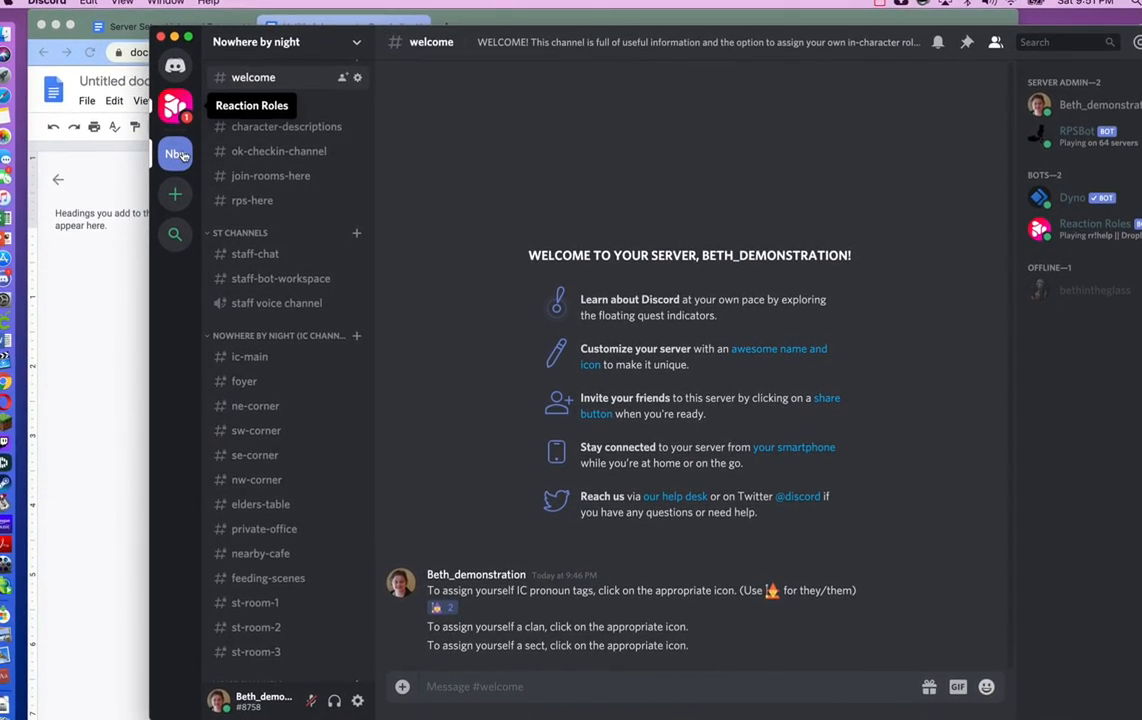
left_click(174, 107)
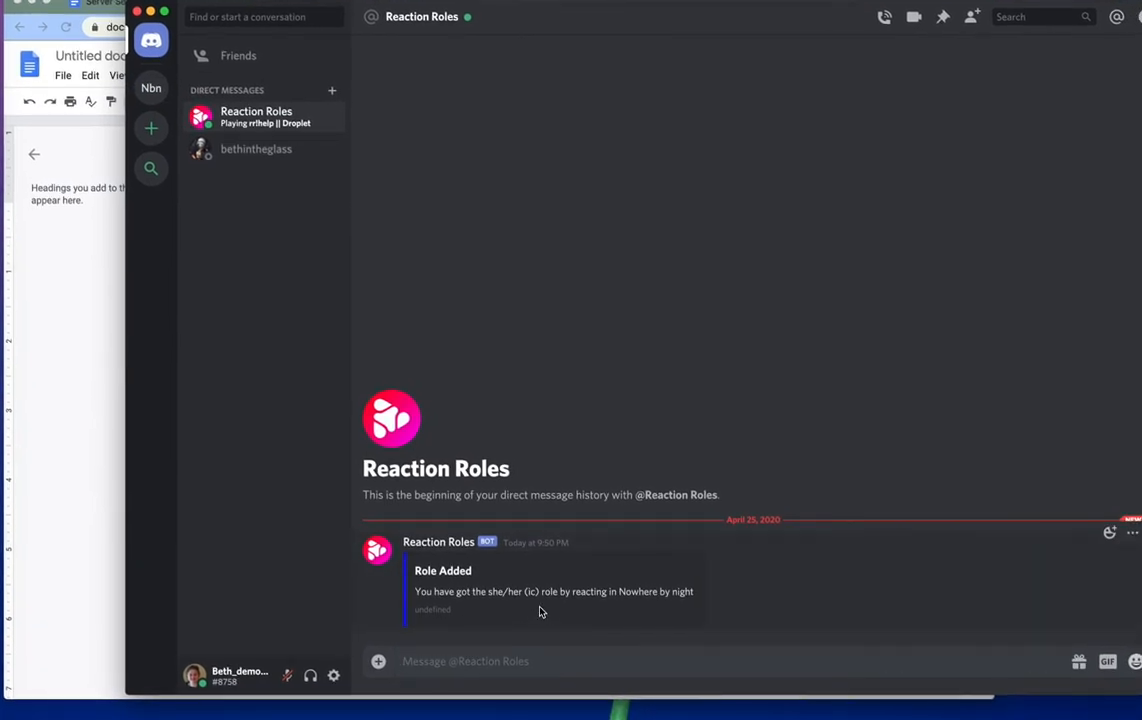
left_click(162, 92)
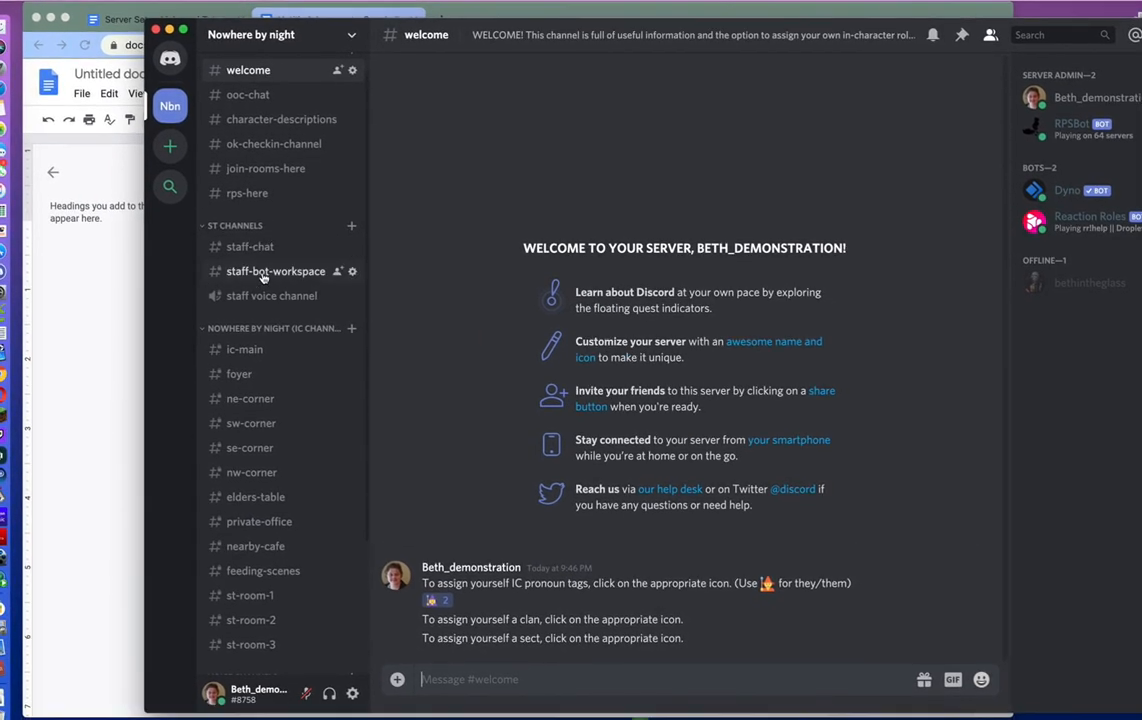
Step: Start another reaction role setup in #staff-bot-workspace with "rr!reactionrole" and answer the channel question with the #welcome tag
left_click(267, 276)
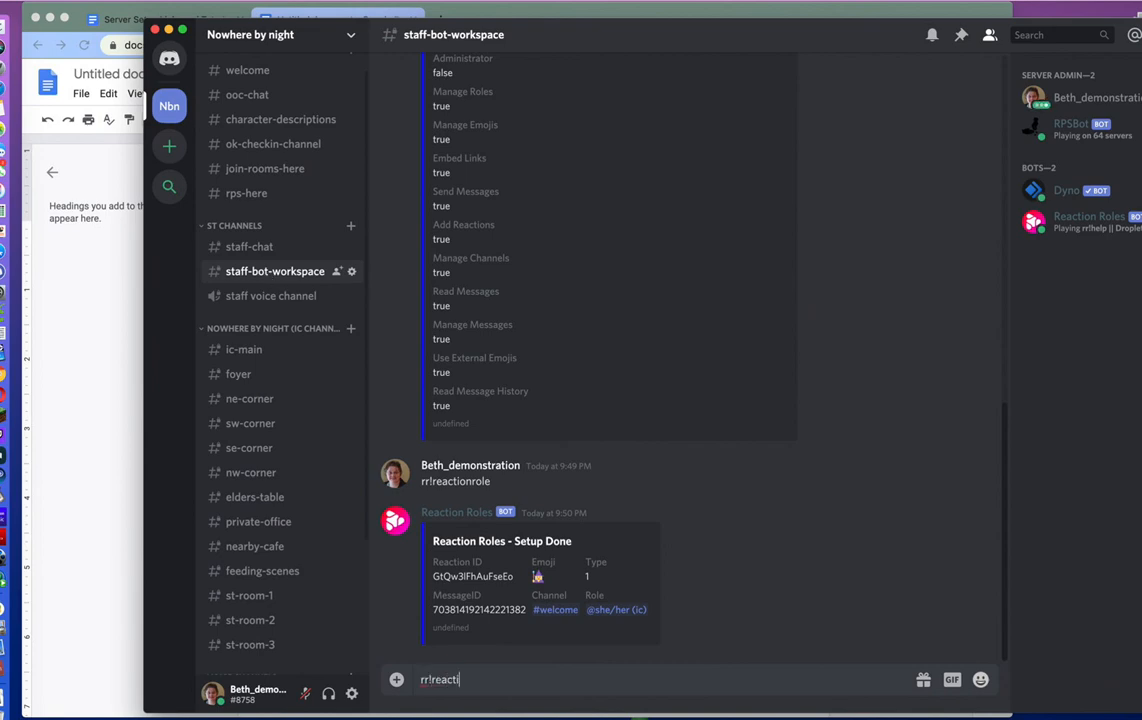
key("Return")
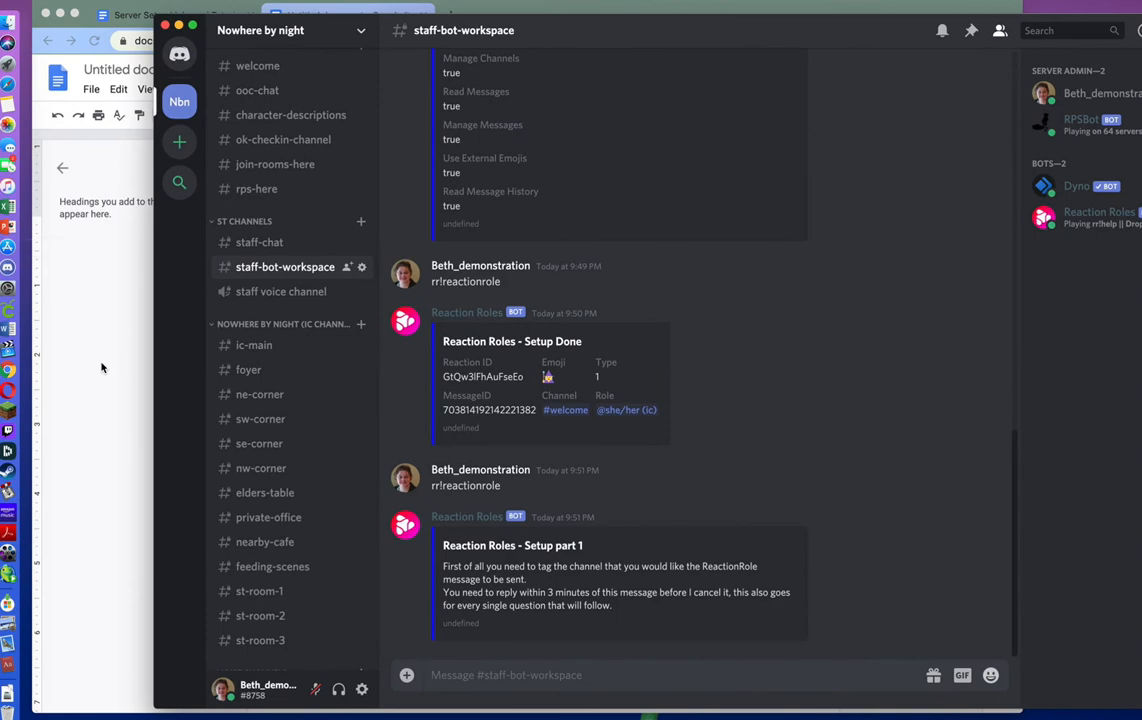
type("#welcome")
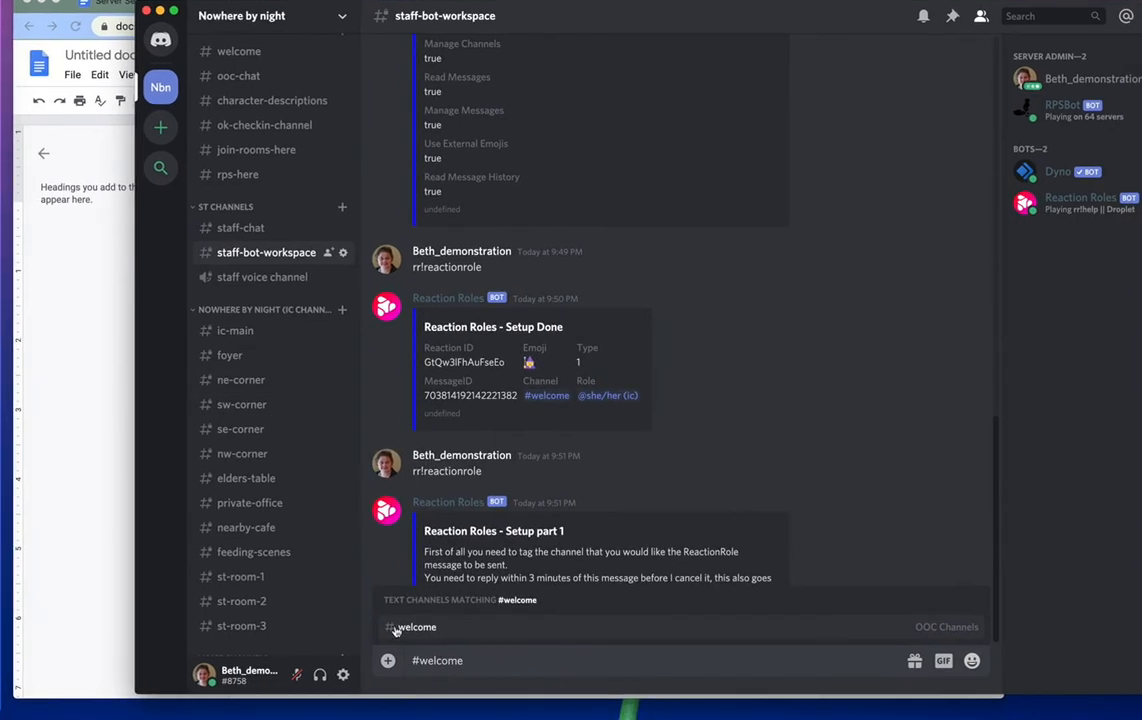
left_click(410, 627)
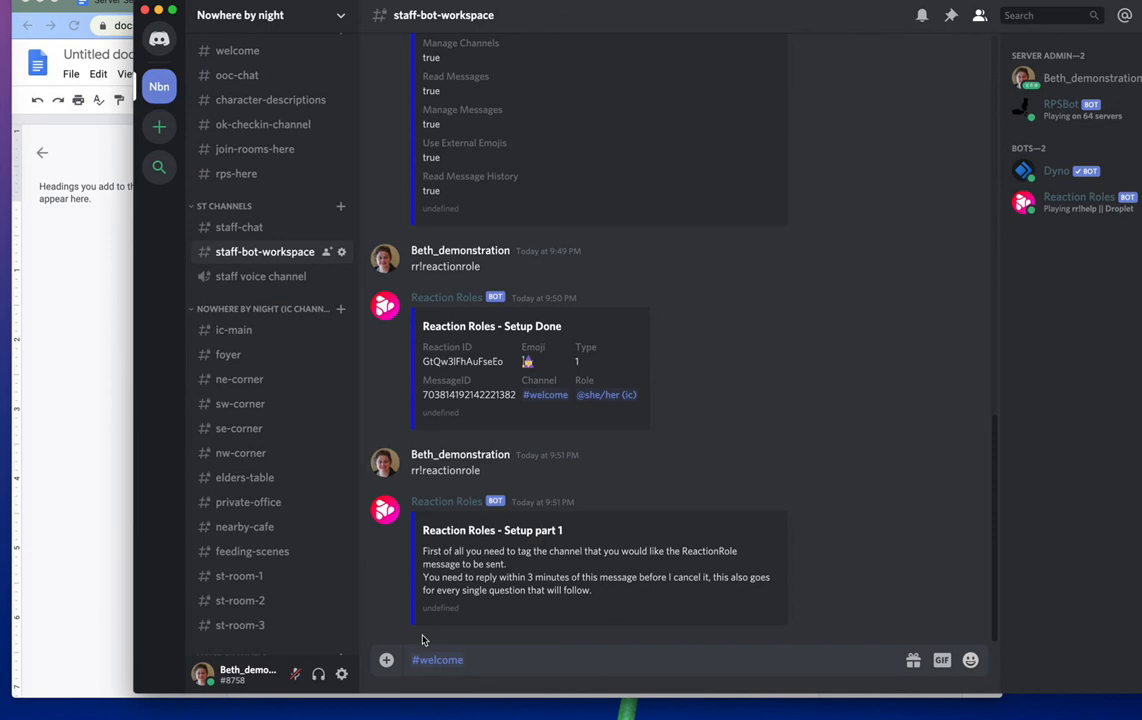
key("Return")
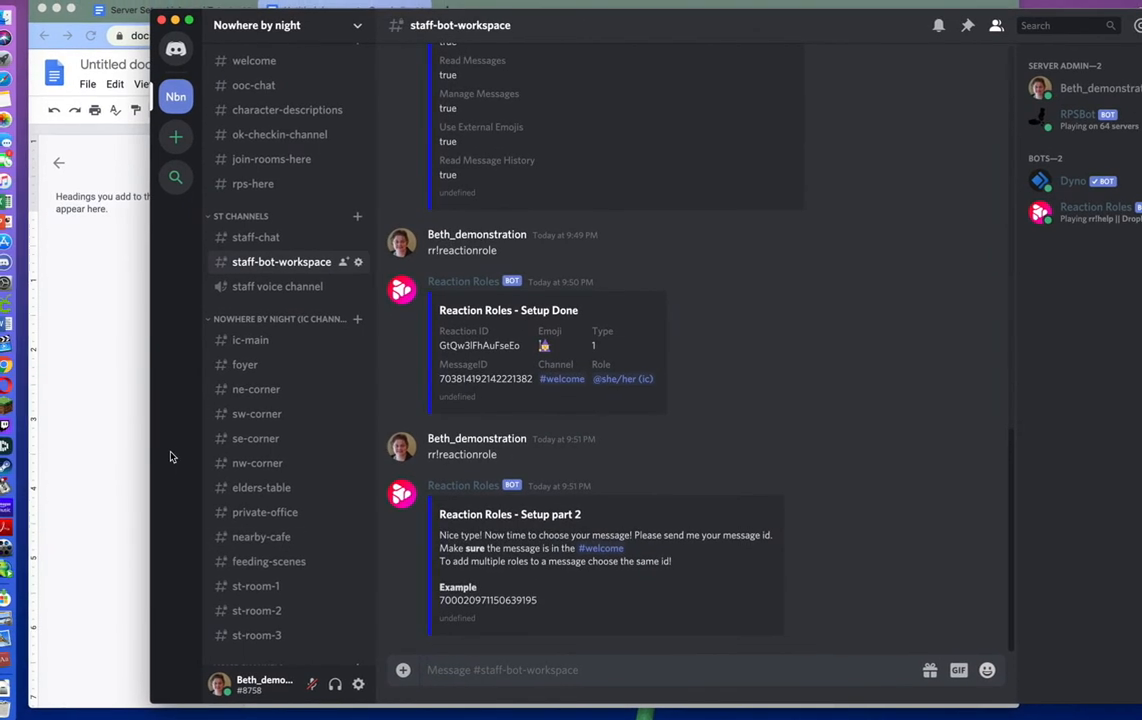
left_click(130, 440)
left_click_drag(411, 242, 299, 241)
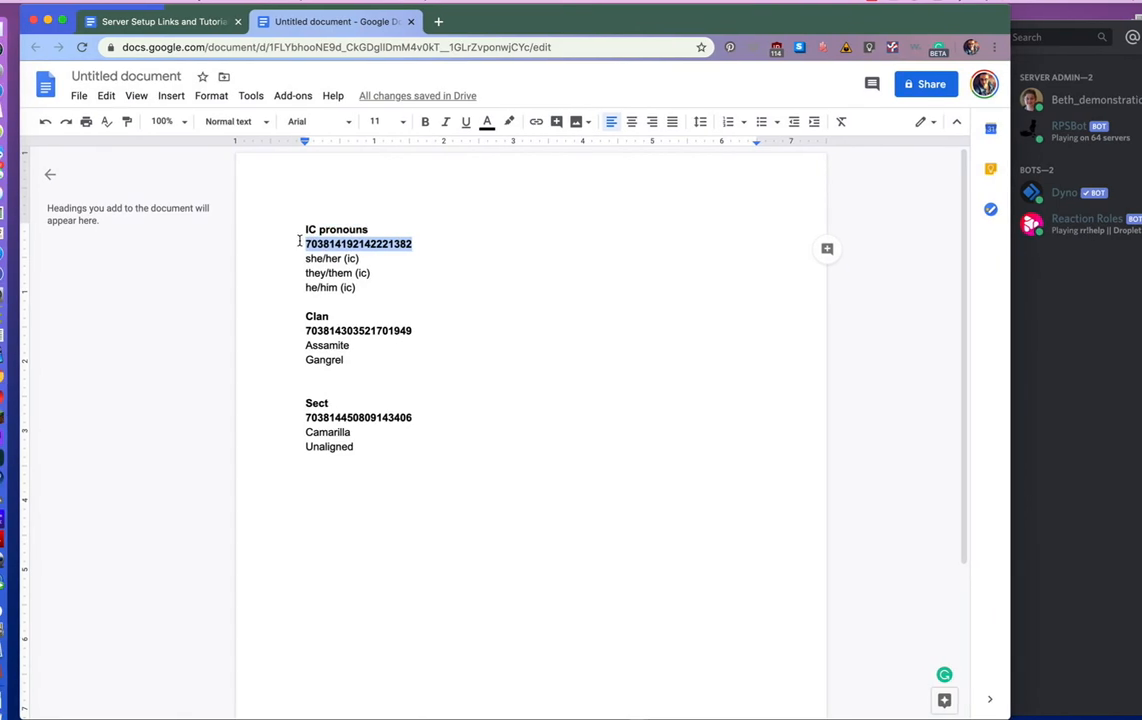
key("ctrl+c")
left_click(1022, 438)
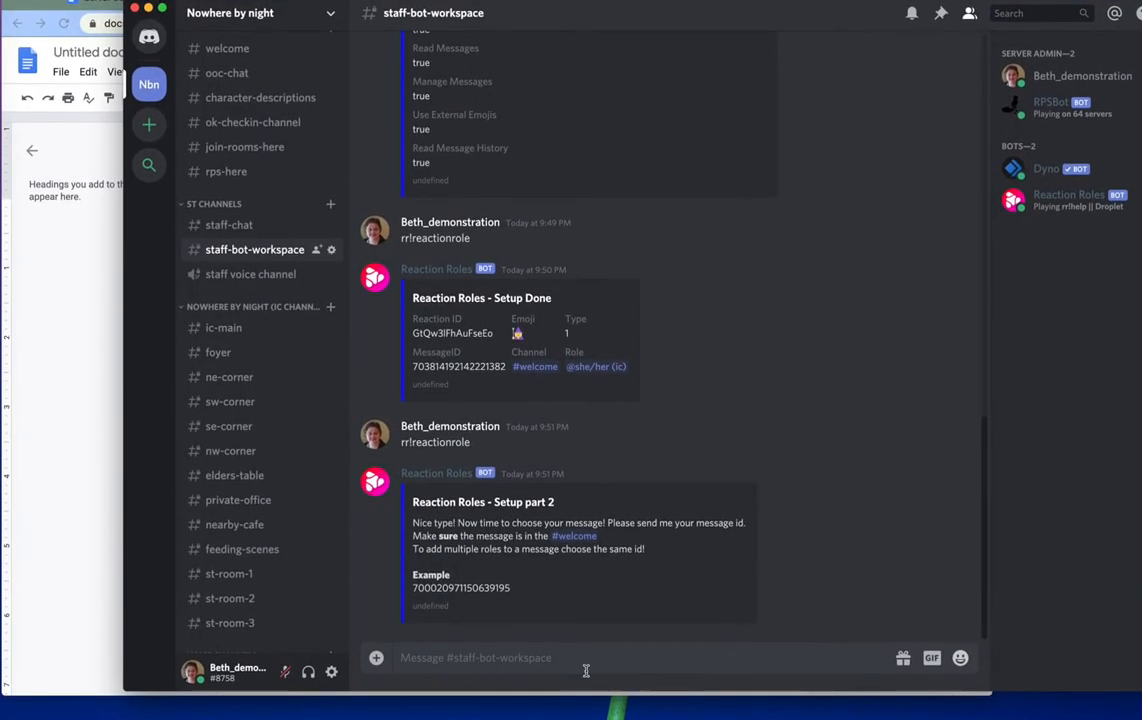
left_click(584, 668)
key("ctrl+v")
key("Return")
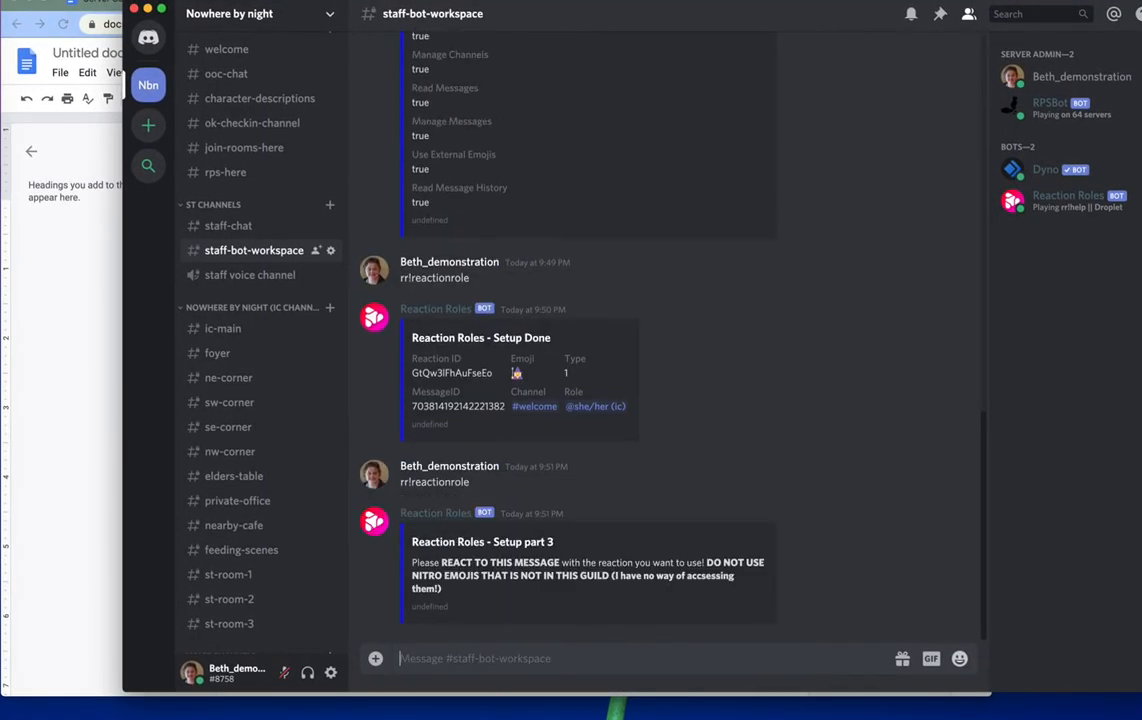
Step: Copy the role name "they/them (ic)" from the Google Docs notes and send it in #staff-bot-workspace
left_click(110, 484)
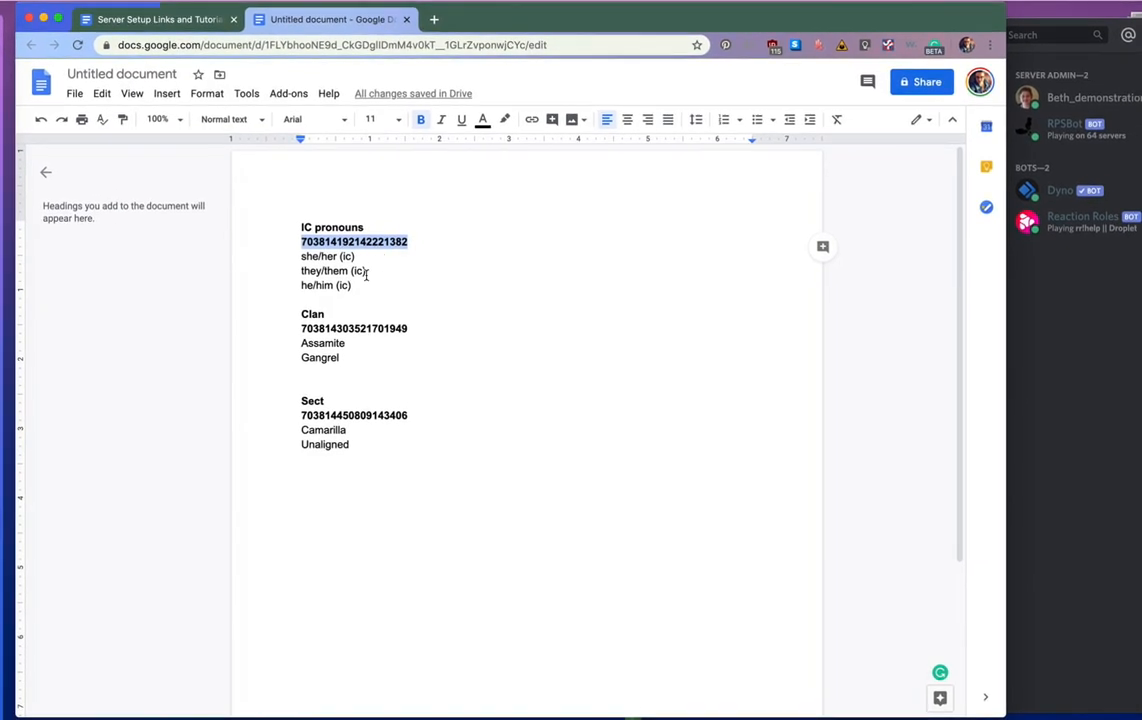
left_click_drag(369, 271, 299, 274)
left_click(1079, 389)
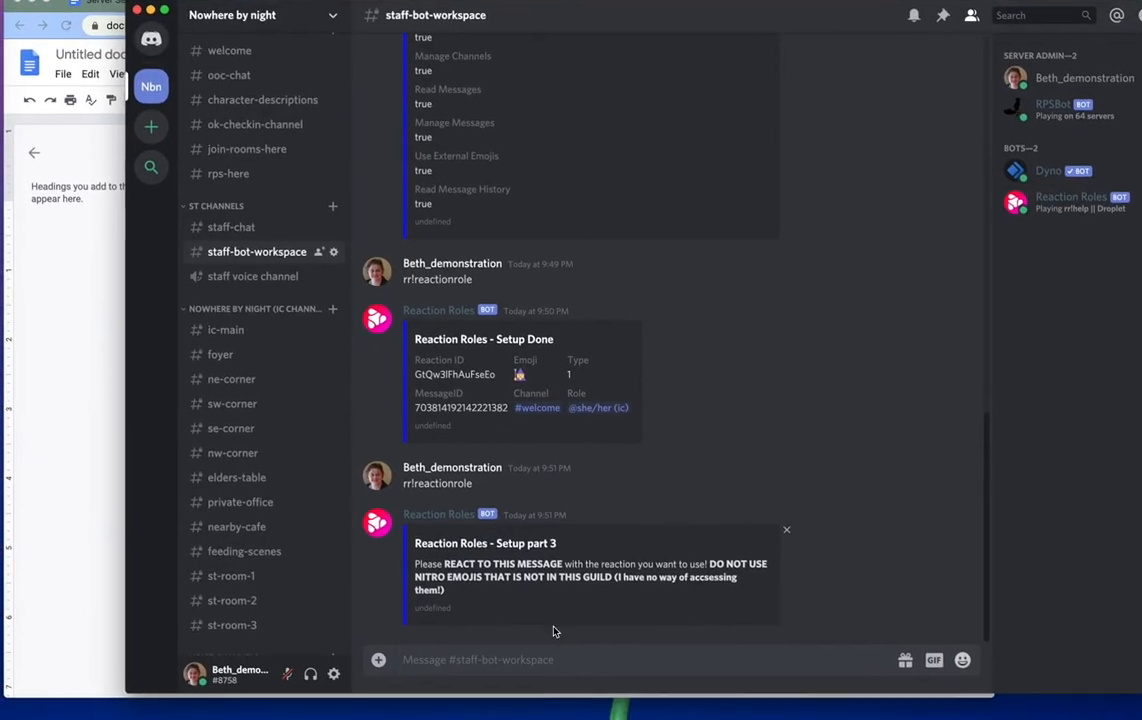
left_click(535, 653)
key("super+v")
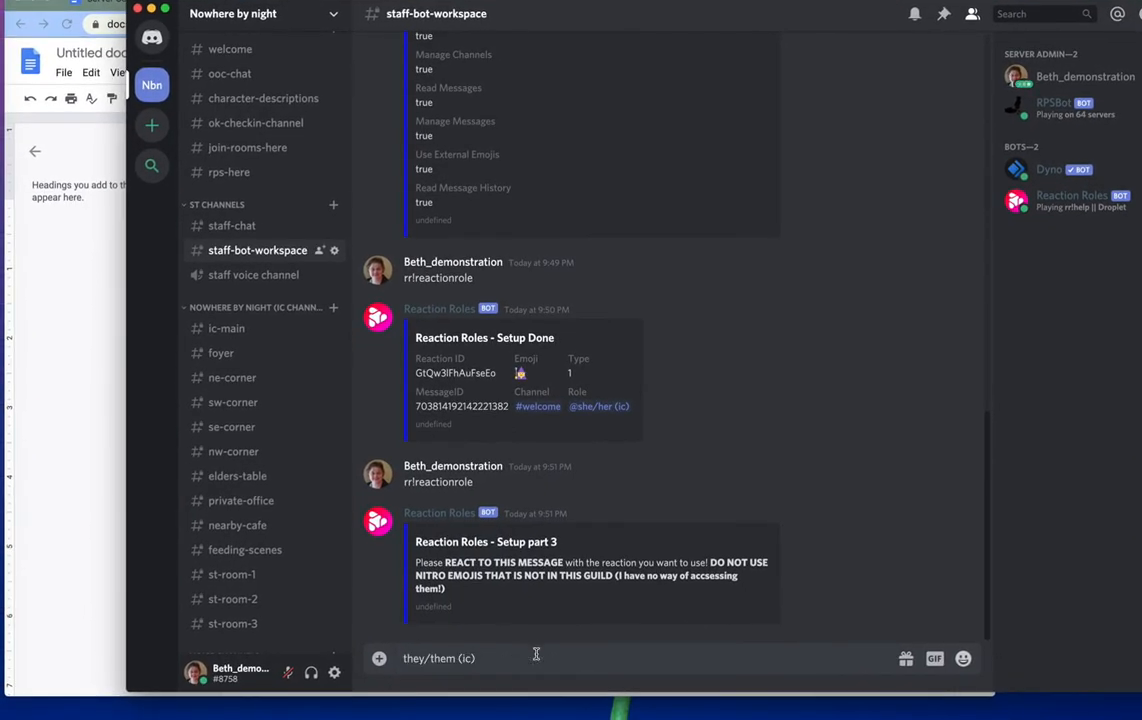
key("Return")
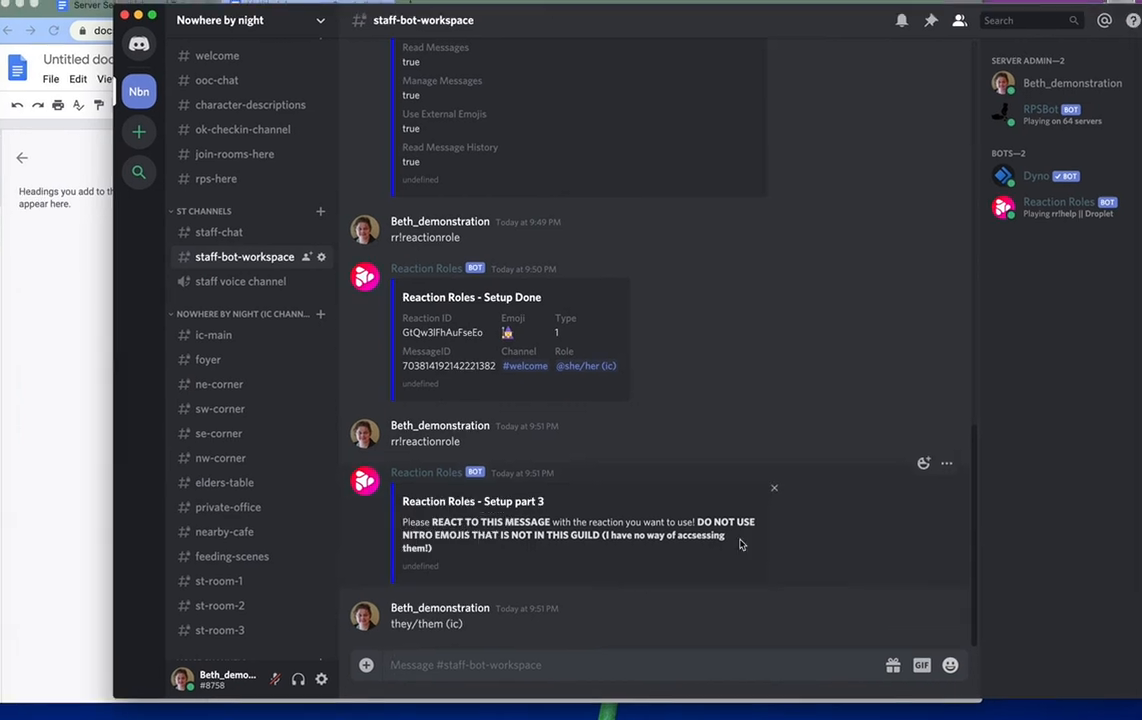
Step: Complete the they/them (ic) setup by reacting to the bot's message with the :wizard: emoji, sending the role name and choosing type 1
left_click(912, 470)
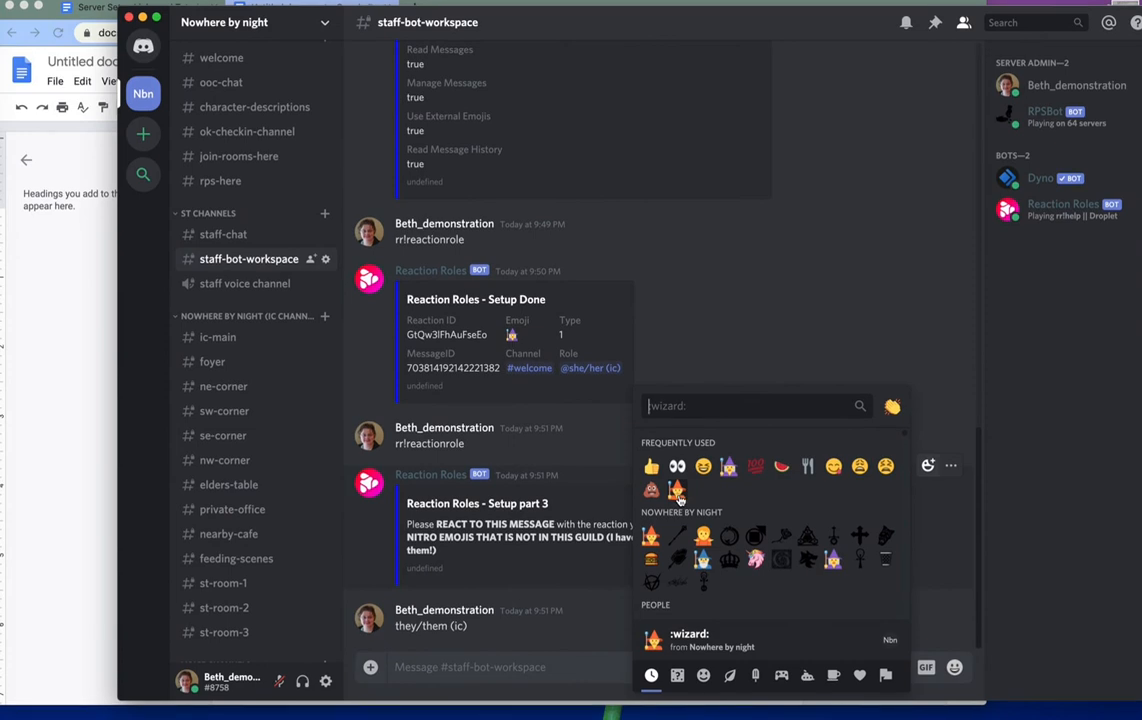
left_click(677, 492)
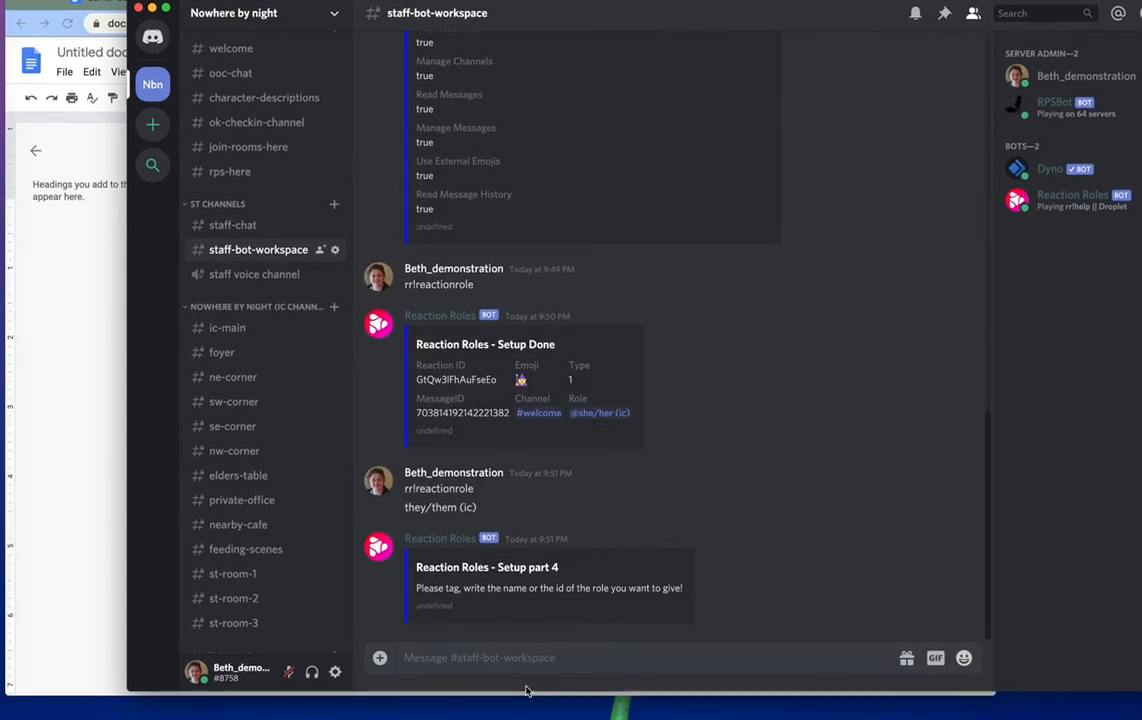
key("super+v")
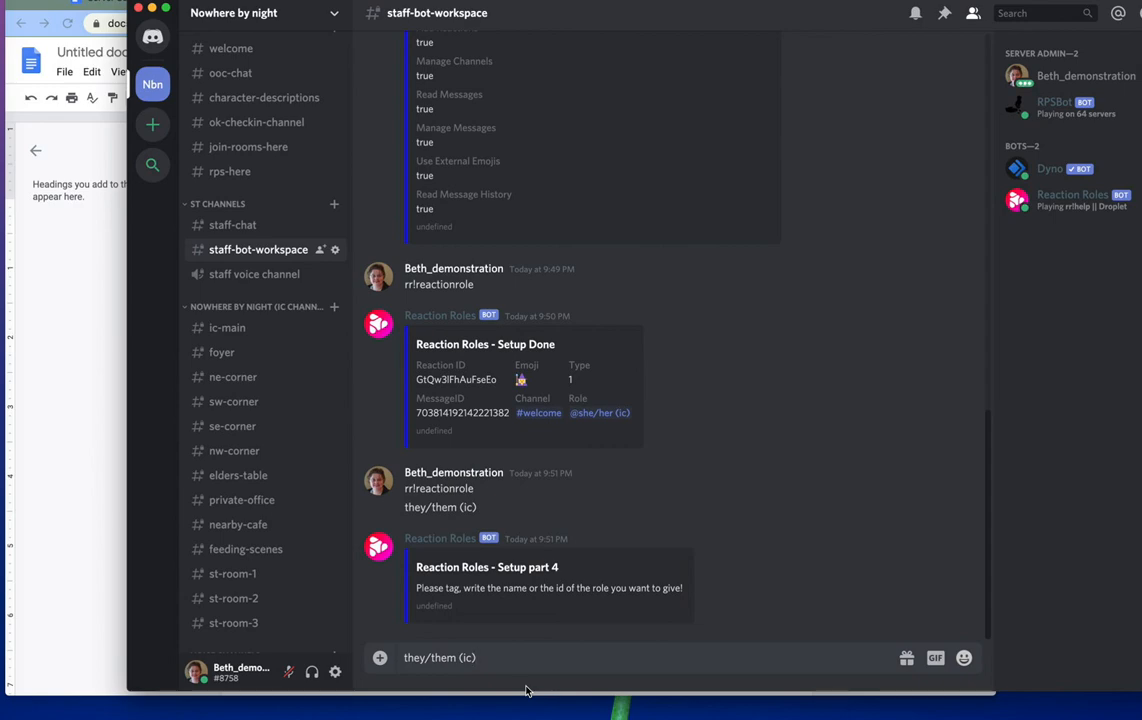
key("Return")
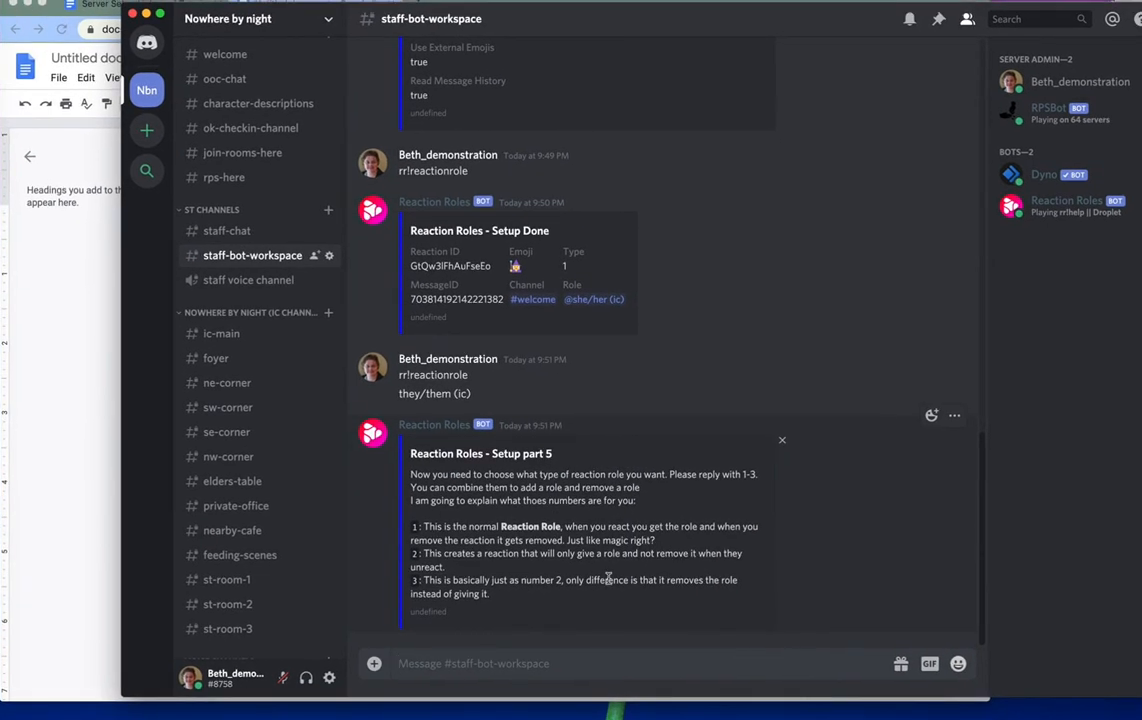
type("1")
key("Return")
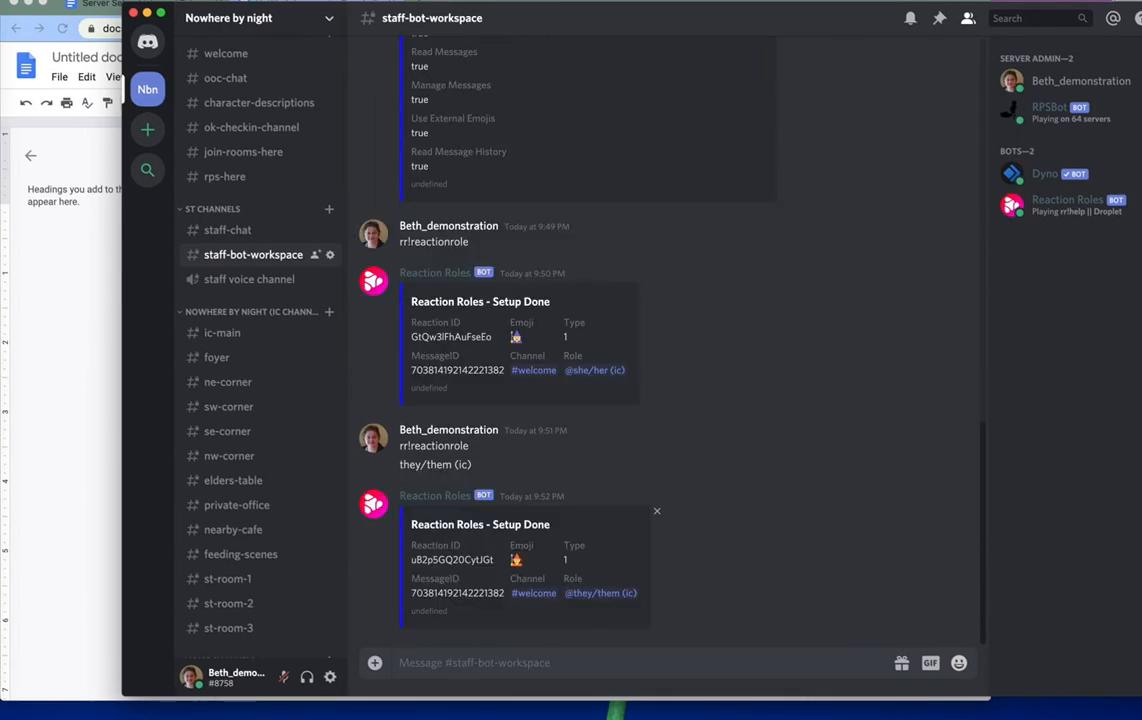
left_click(224, 53)
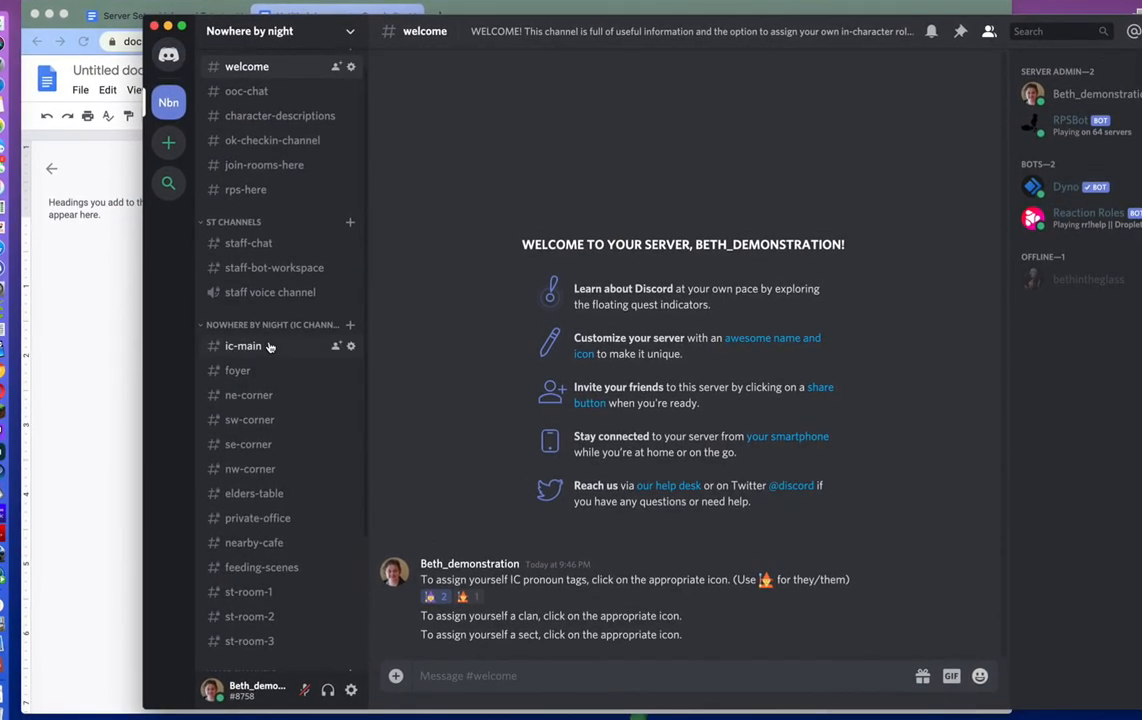
left_click(277, 285)
left_click(62, 408)
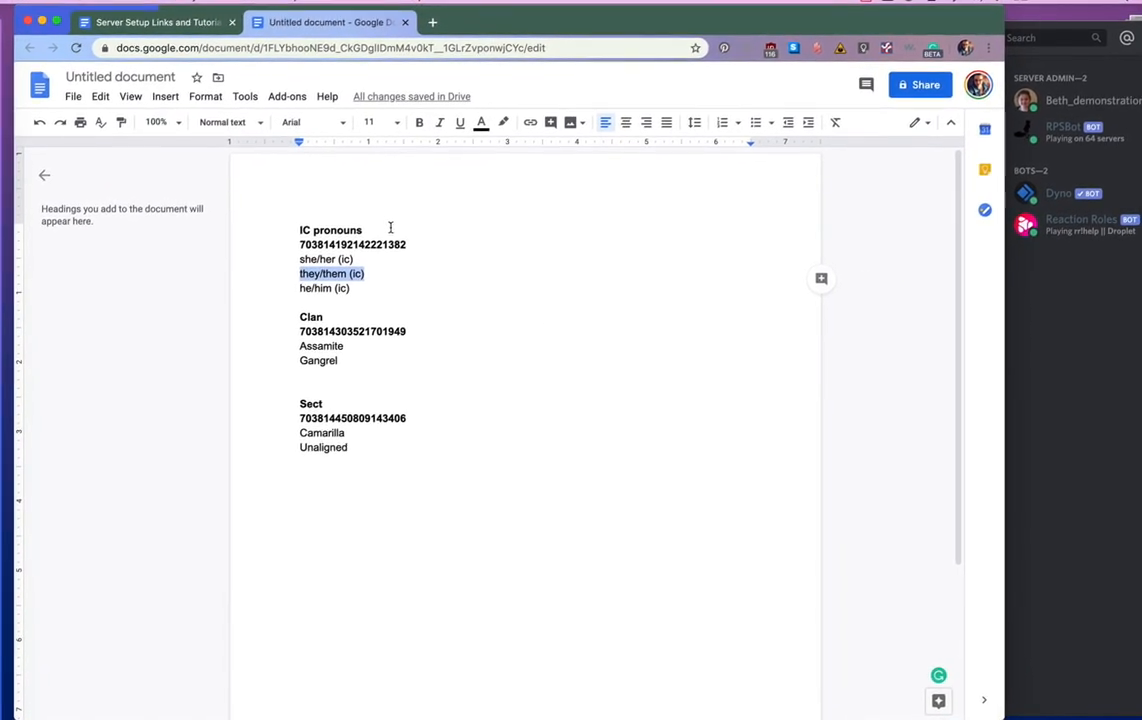
left_click_drag(406, 241, 300, 241)
key("super+c")
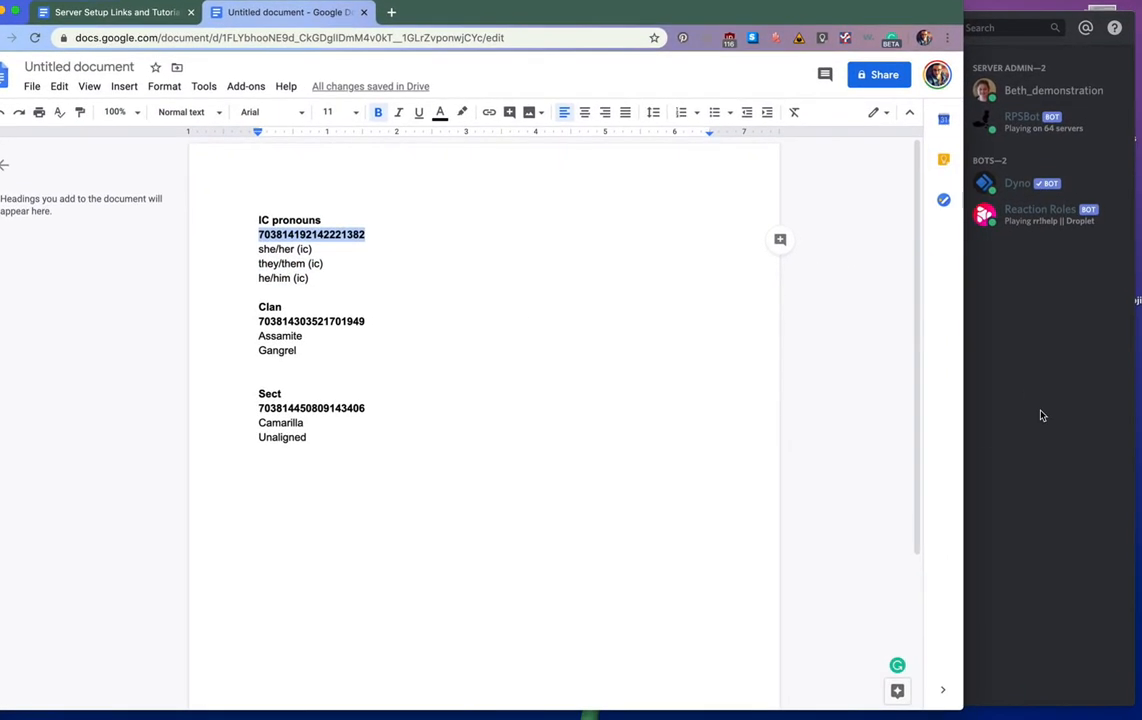
Step: Start a new reaction role setup in Discord's #staff-bot-workspace with "rr!reactionrole" and answer the channel question with the #welcome tag
left_click(1050, 415)
type("#welco")
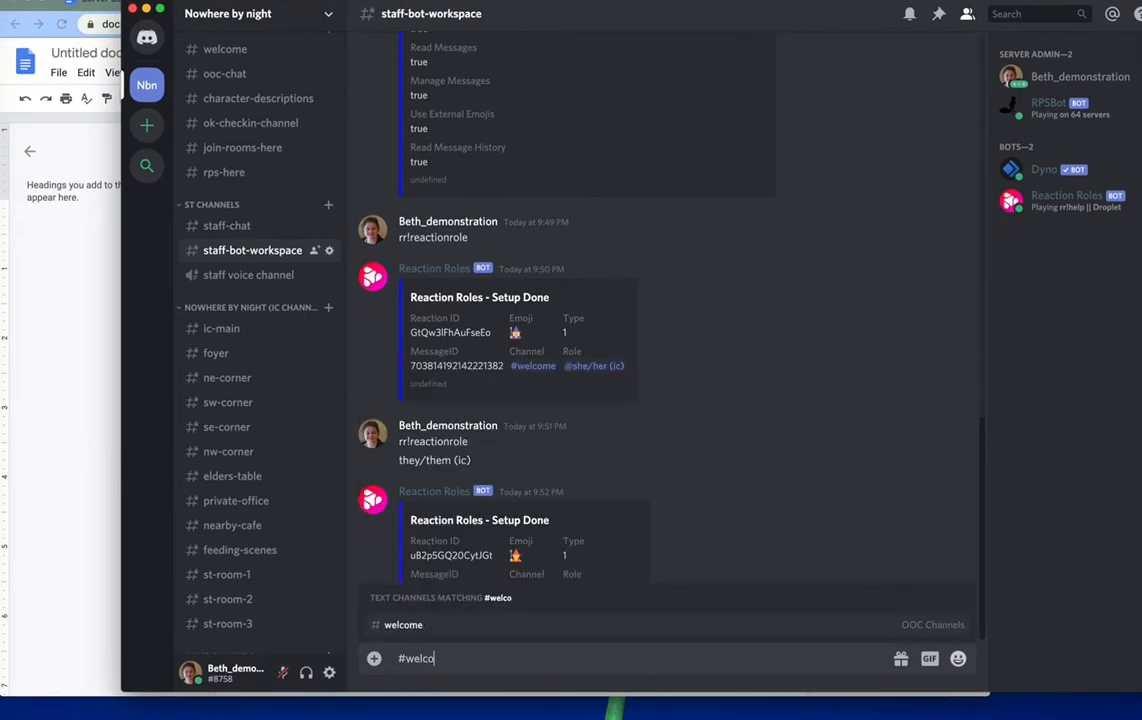
key("BackSpace")
key("BackSpace")
key("BackSpace")
key("BackSpace")
key("BackSpace")
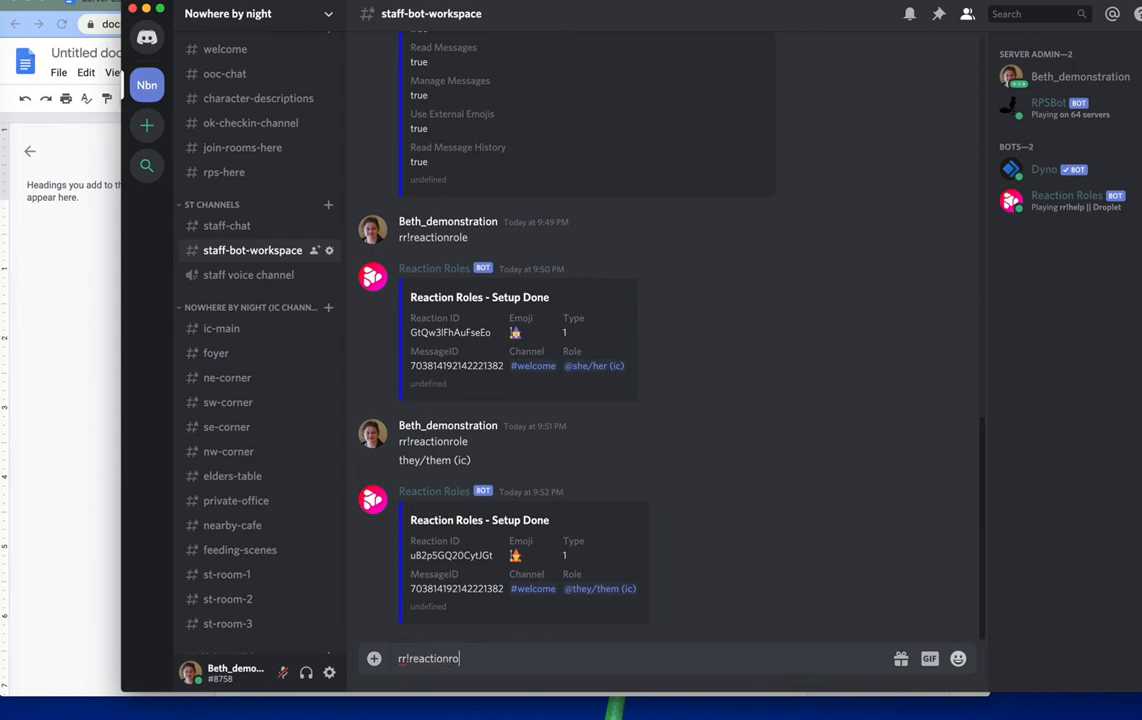
key("Return")
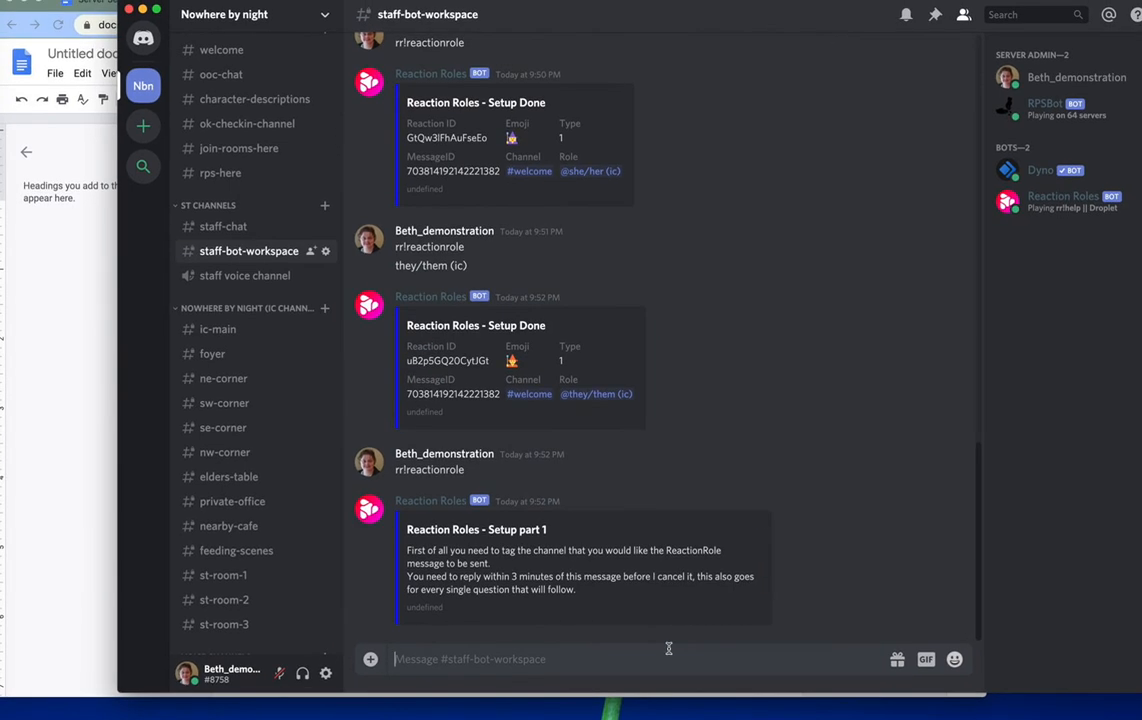
type("#welcome")
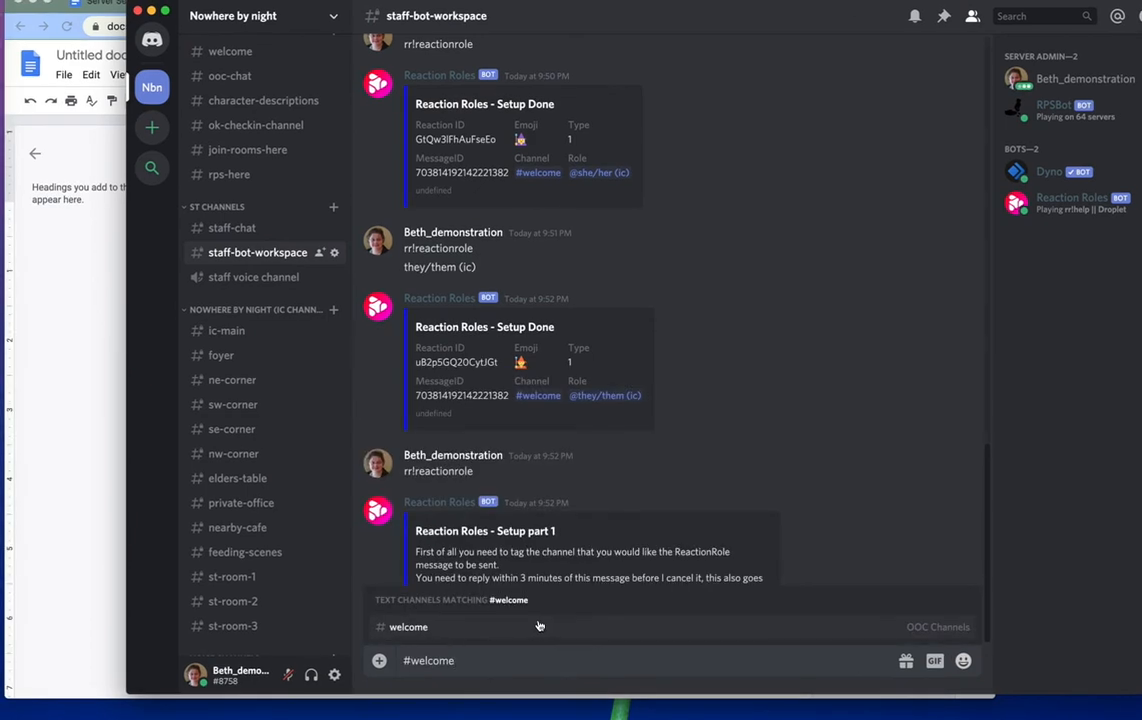
left_click(538, 626)
key("Return")
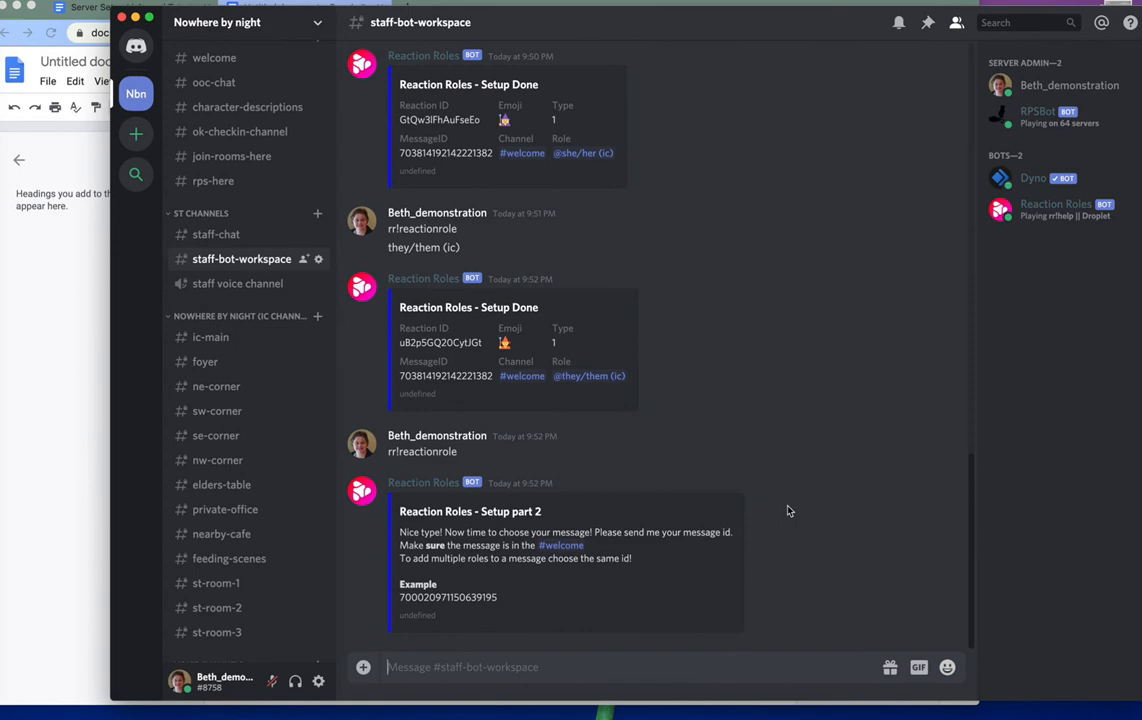
key("super+v")
key("Return")
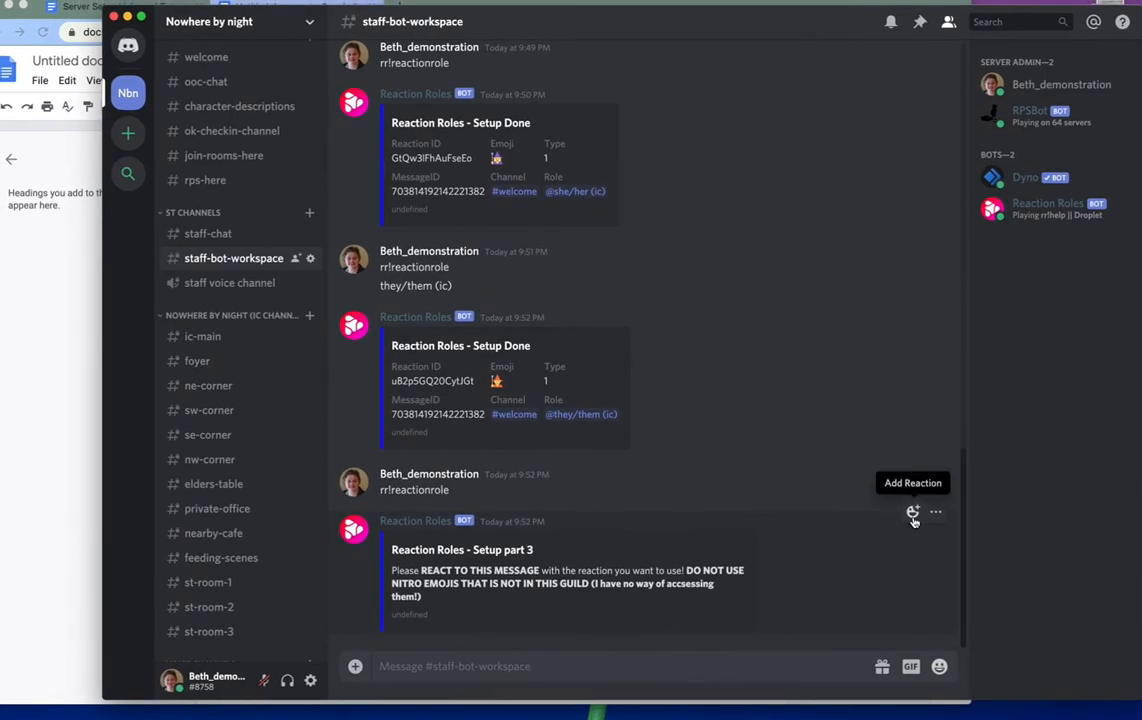
left_click(912, 514)
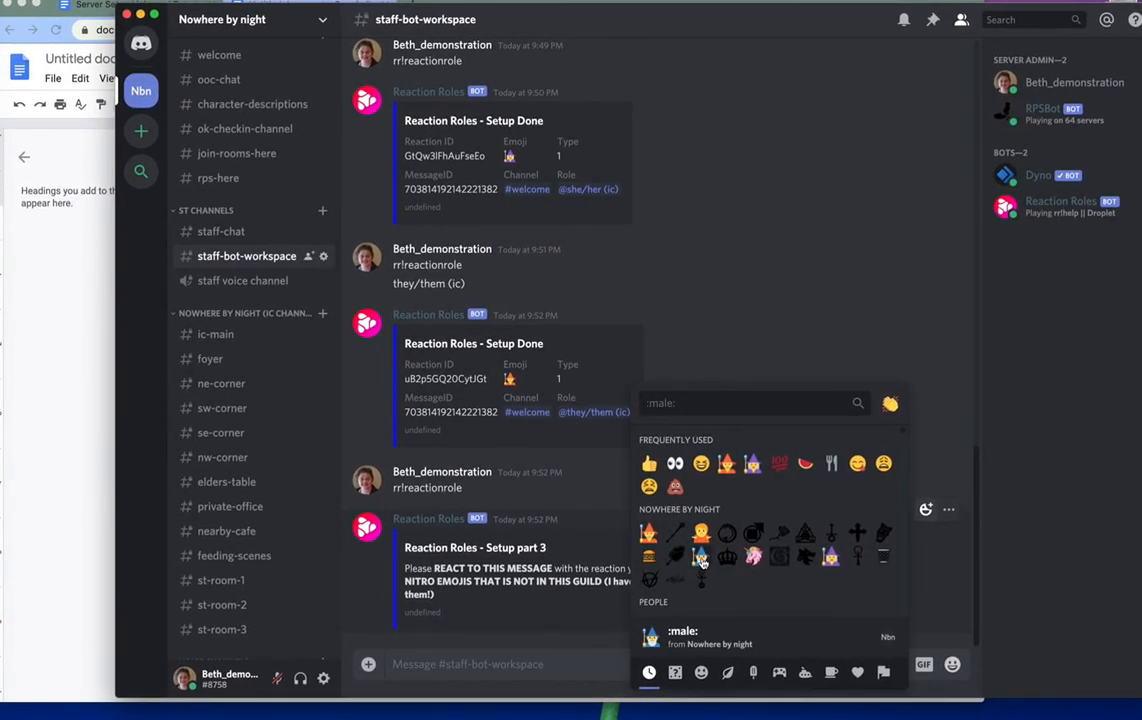
left_click(688, 561)
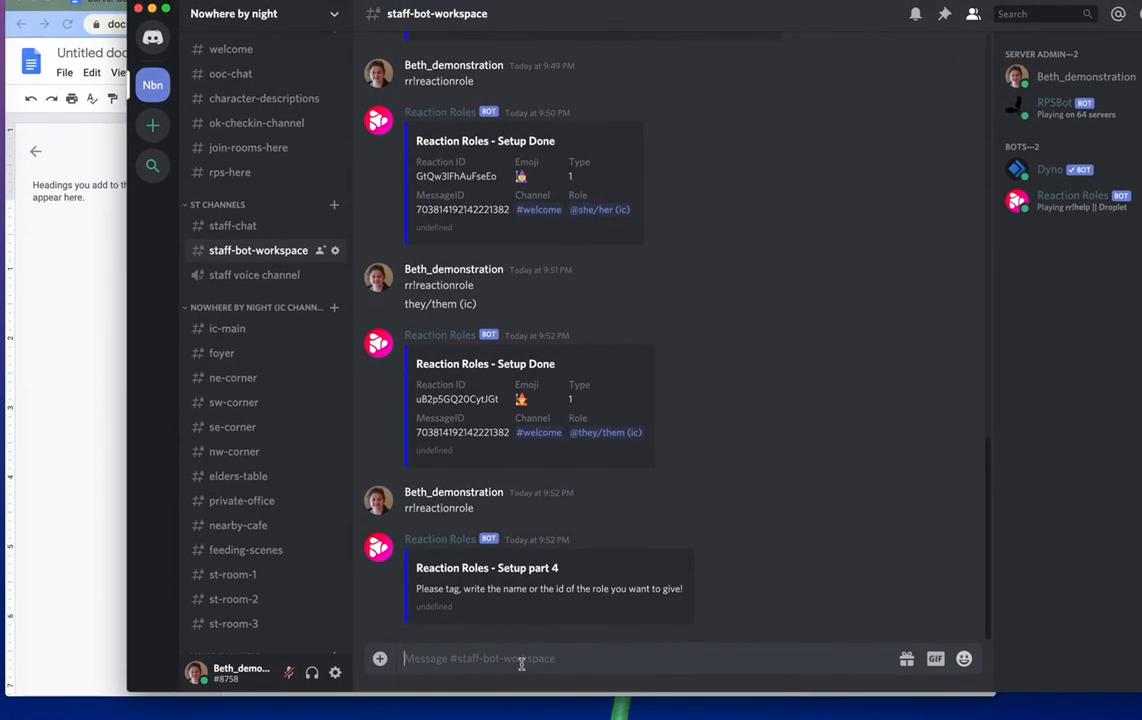
Step: Copy the role name "he/him (ic)" from the Google Docs notes, send it in Discord's #staff-bot-workspace and choose reaction role type 1
left_click(60, 326)
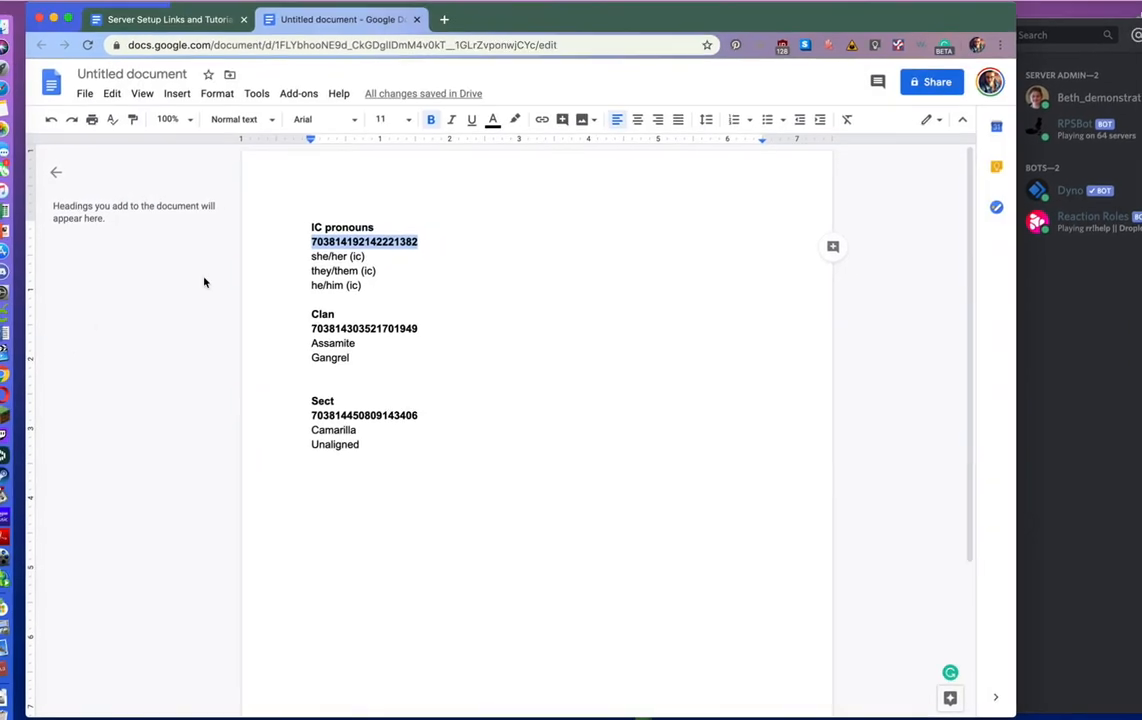
left_click_drag(339, 266, 278, 265)
key("super+c")
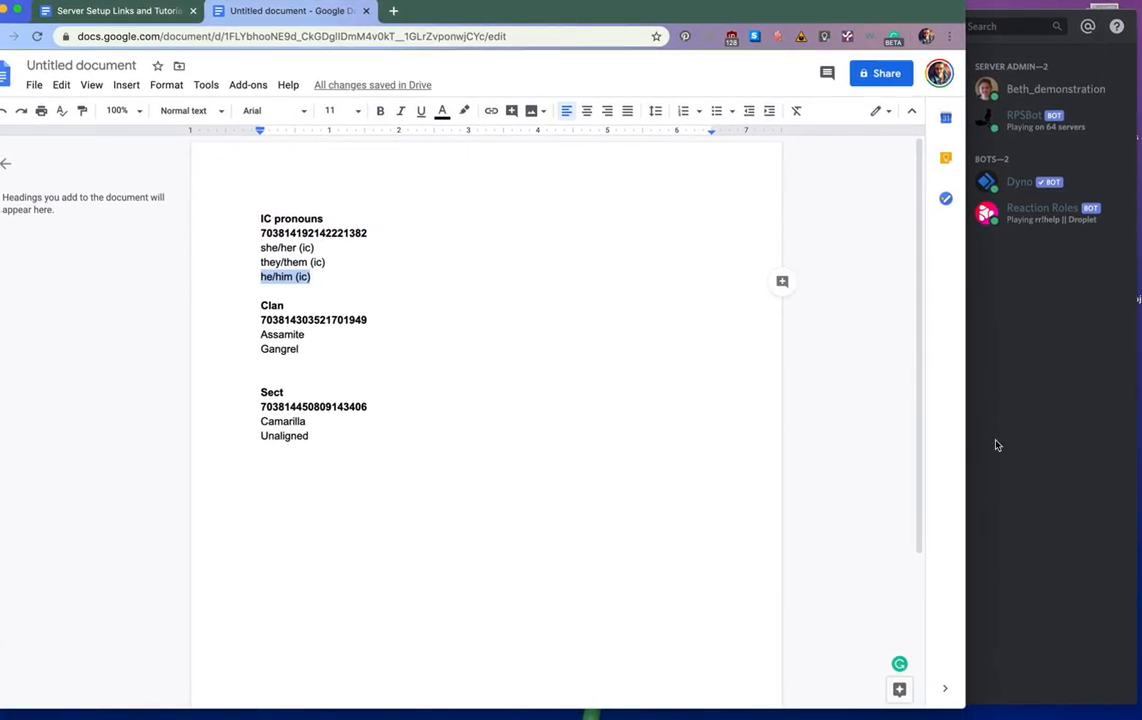
left_click(1015, 455)
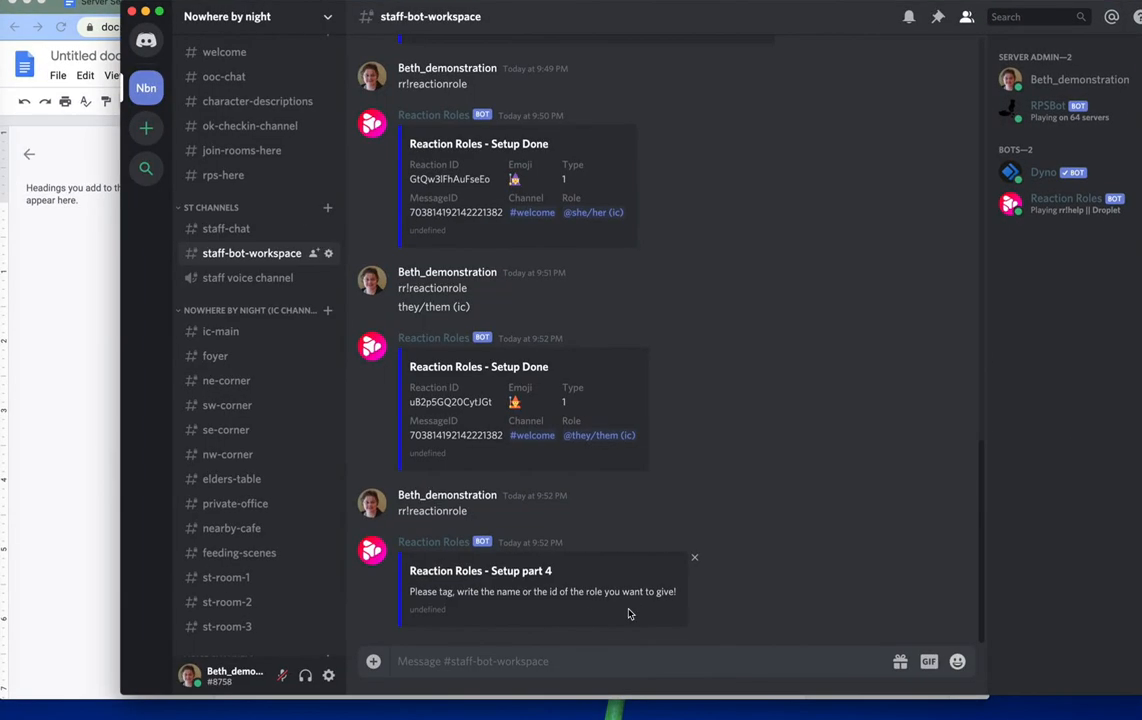
key("super+v")
key("Return")
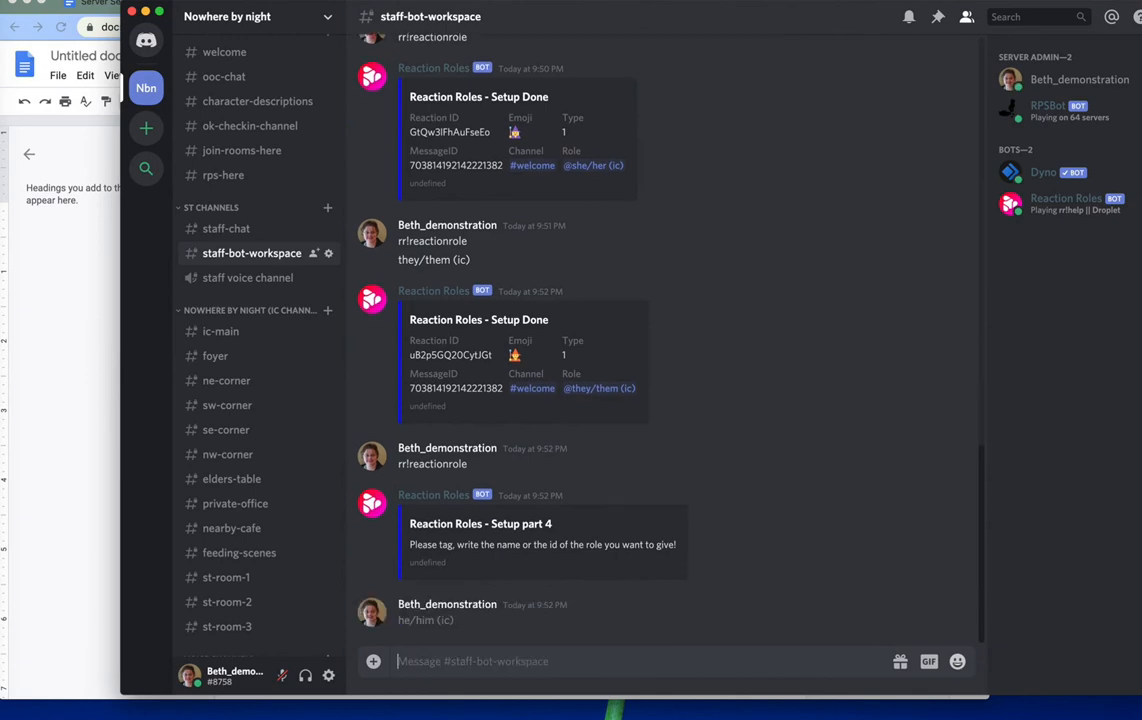
type("1")
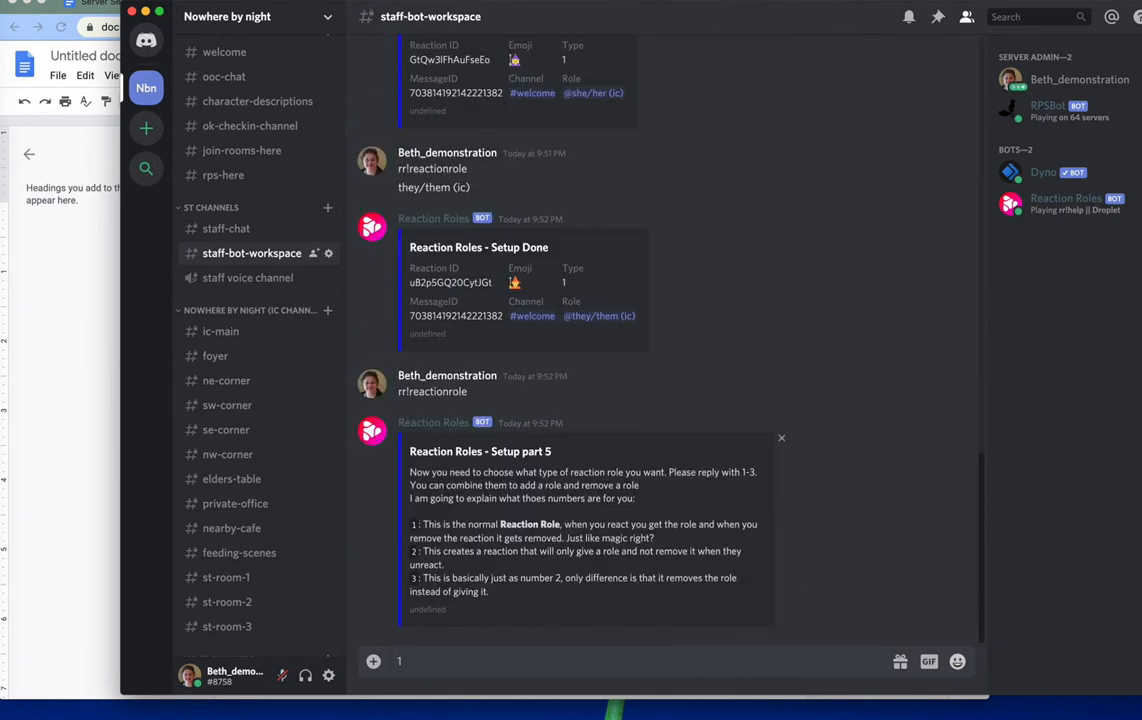
key("Return")
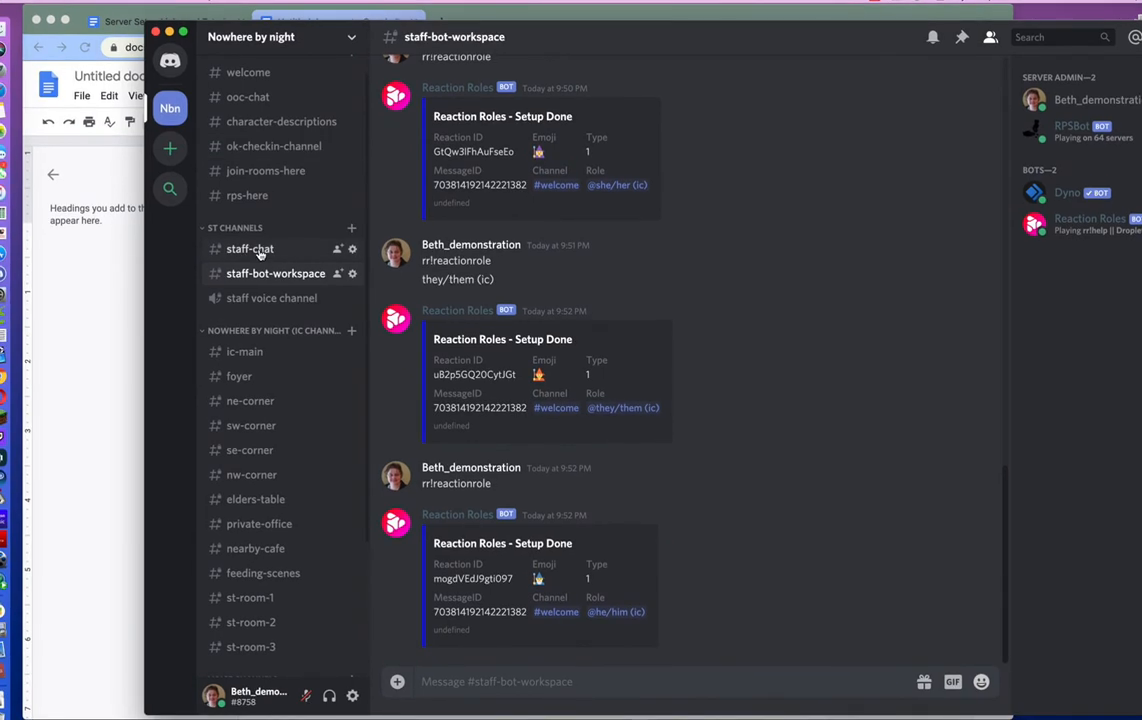
Step: Open the #welcome channel and check the reactions on the IC pronoun message
scroll(258, 254, "up", 2)
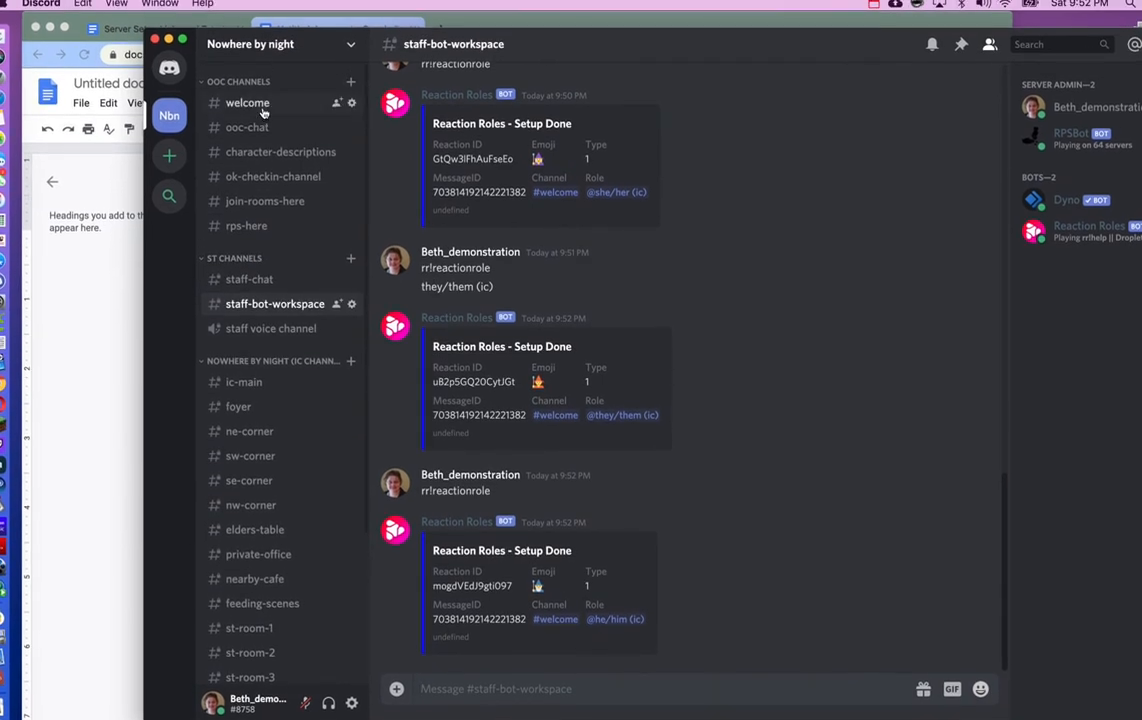
left_click(263, 108)
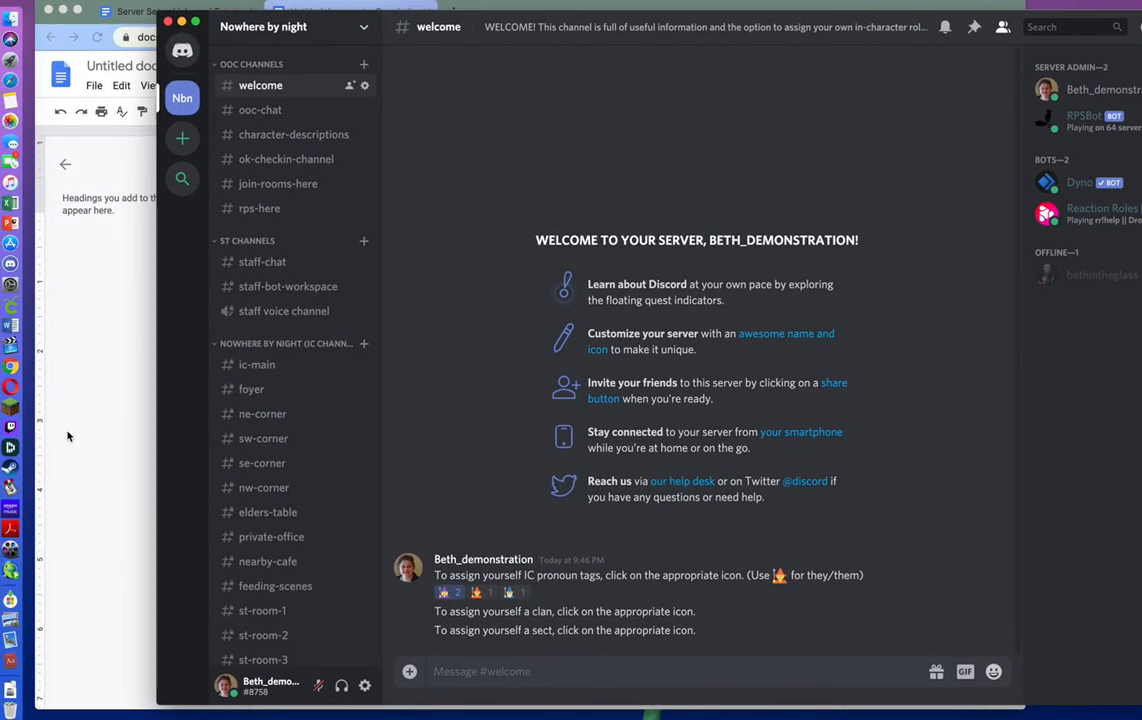
left_click(68, 436)
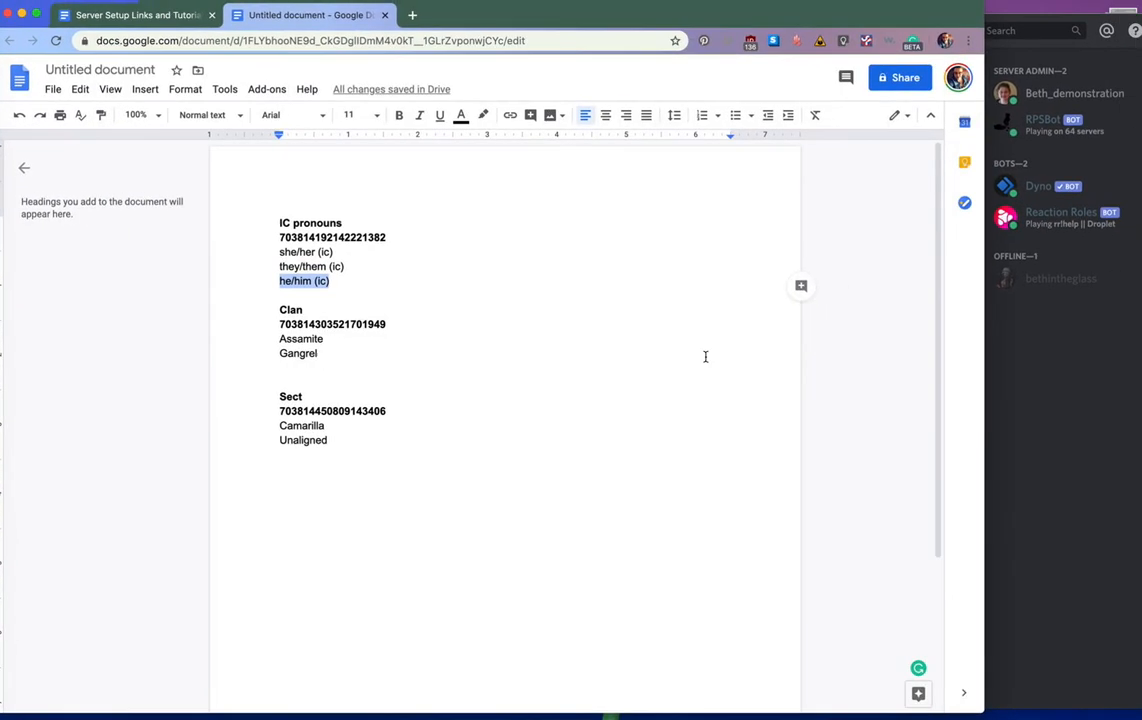
left_click(836, 7)
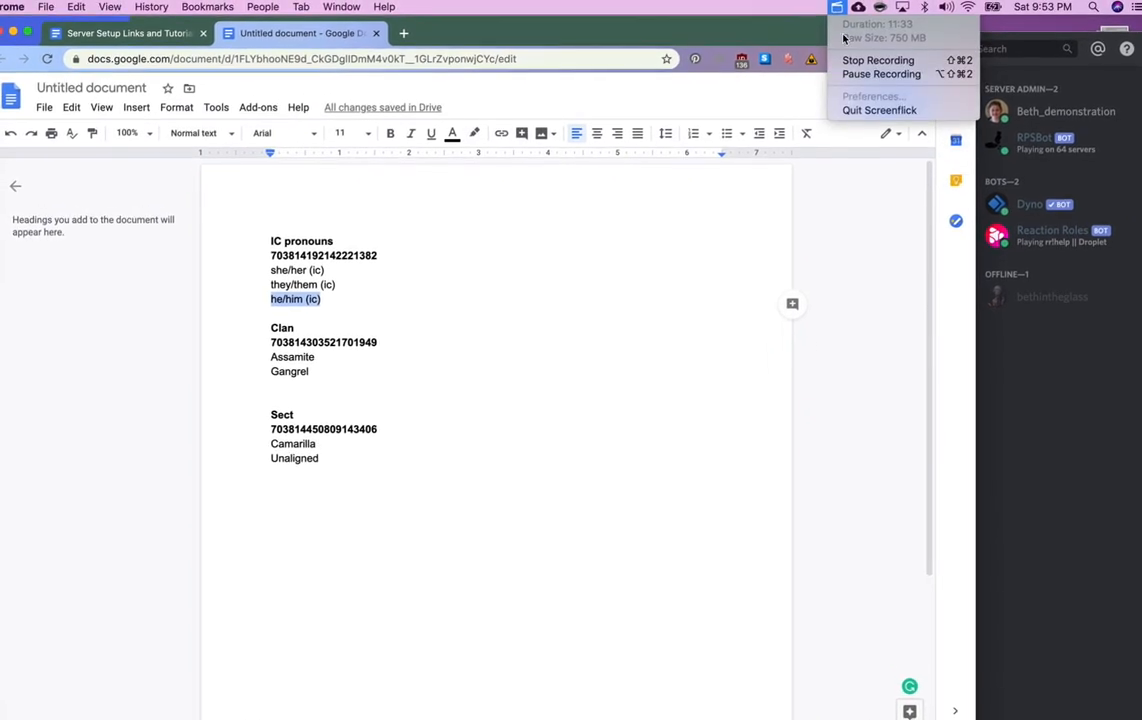